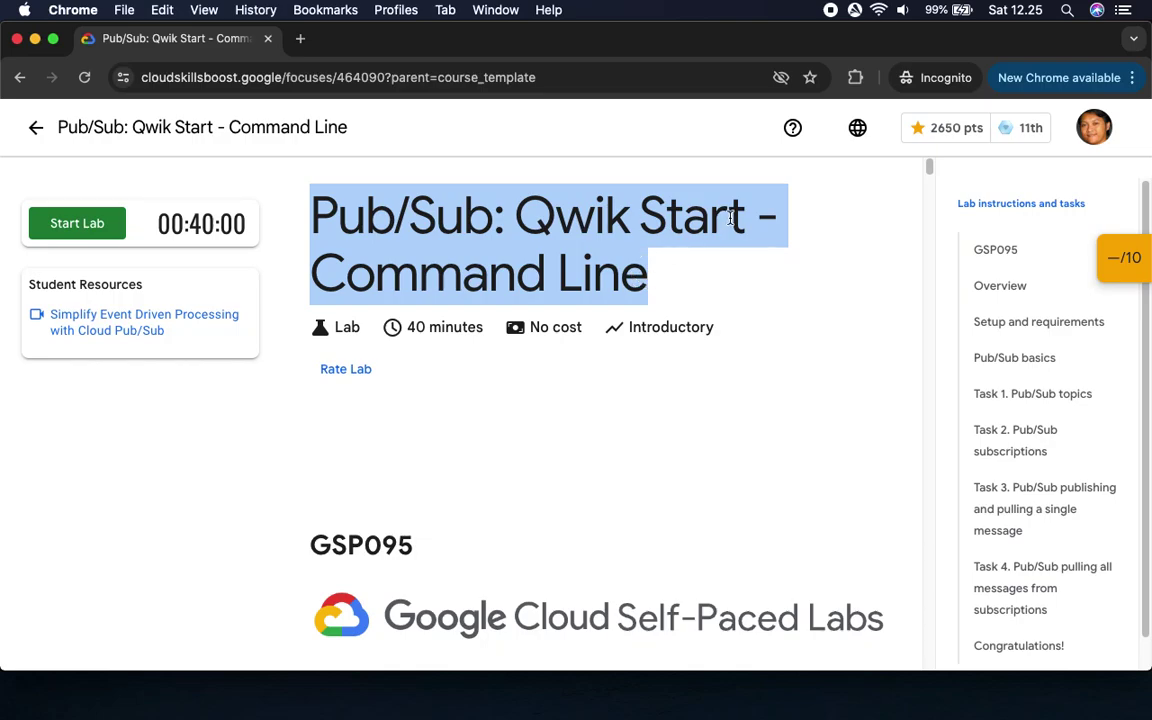
- Read through the Pub/Sub lab overview and briefly check the Checkpoints panel
scroll(380, 329, "down", 3)
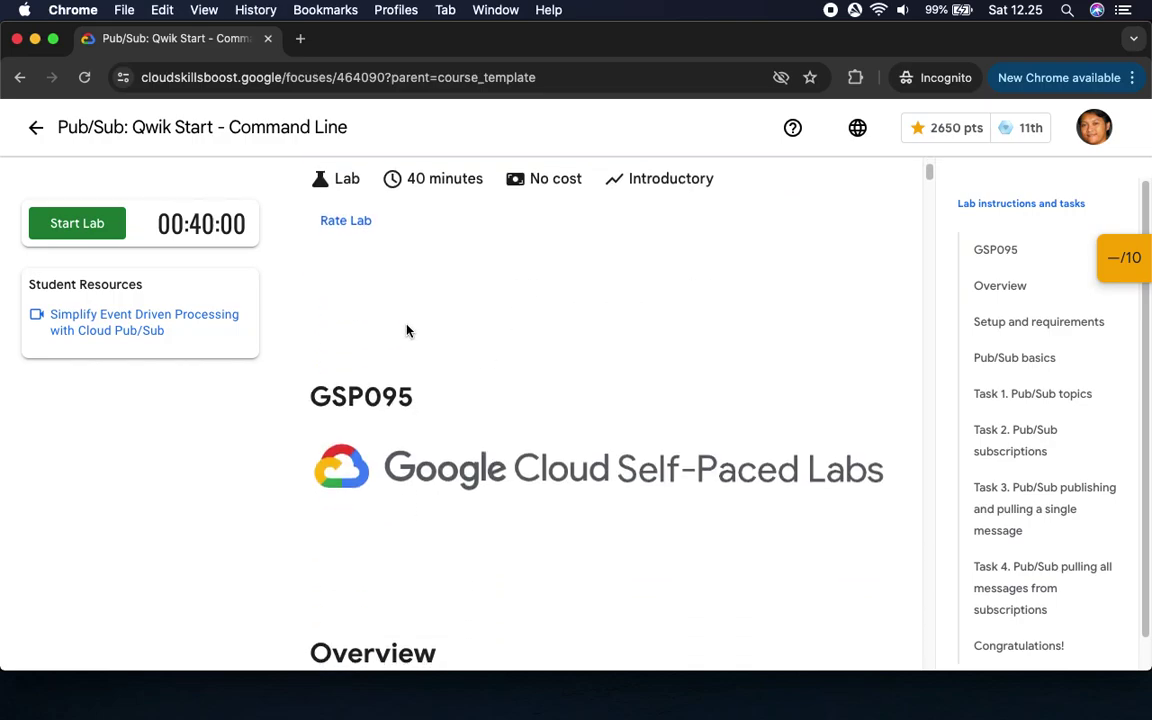
scroll(504, 470, "down", 4)
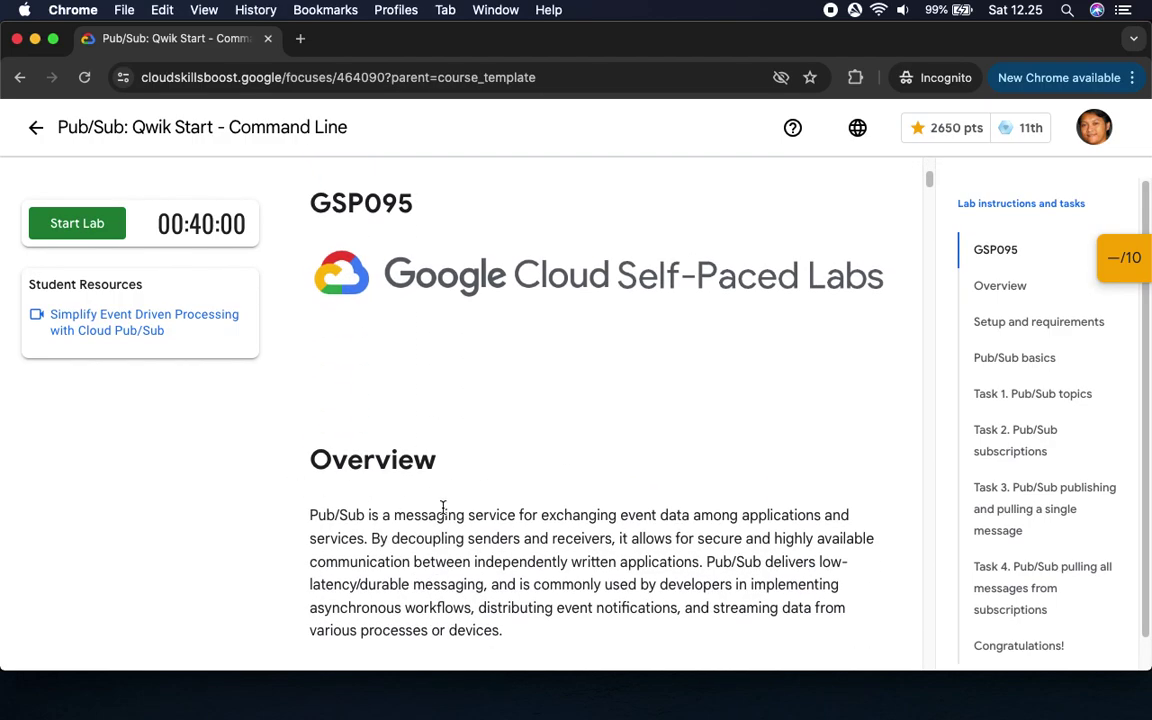
scroll(432, 510, "down", 3)
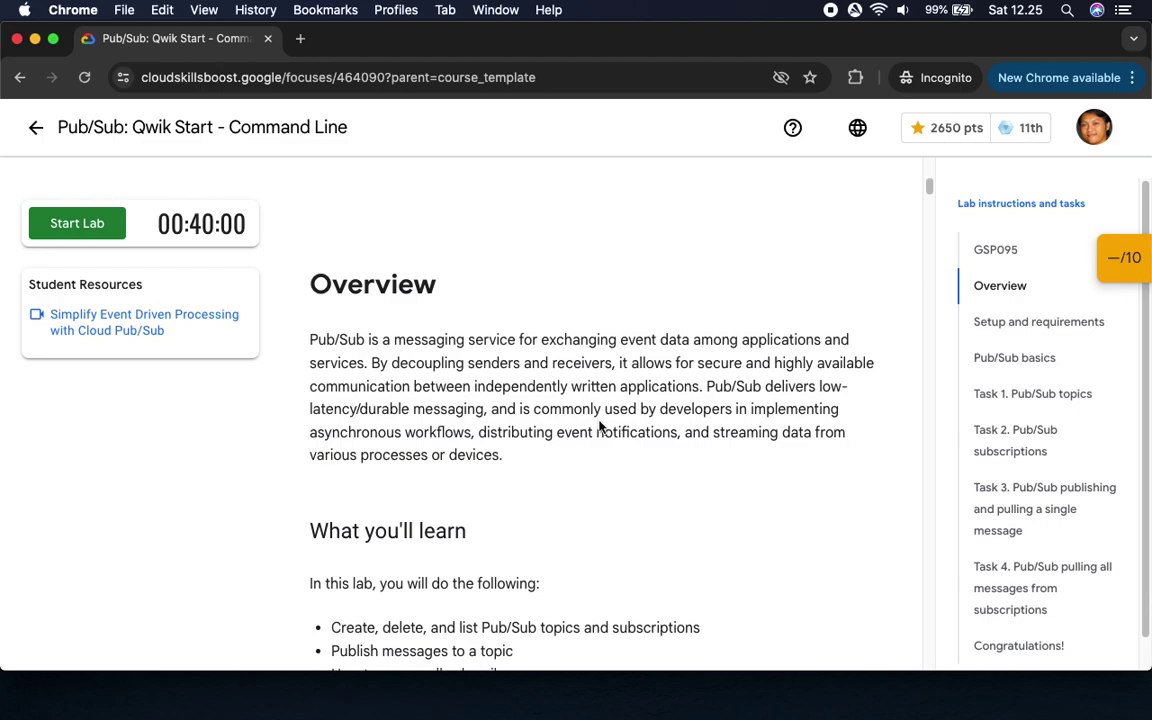
scroll(404, 510, "down", 3)
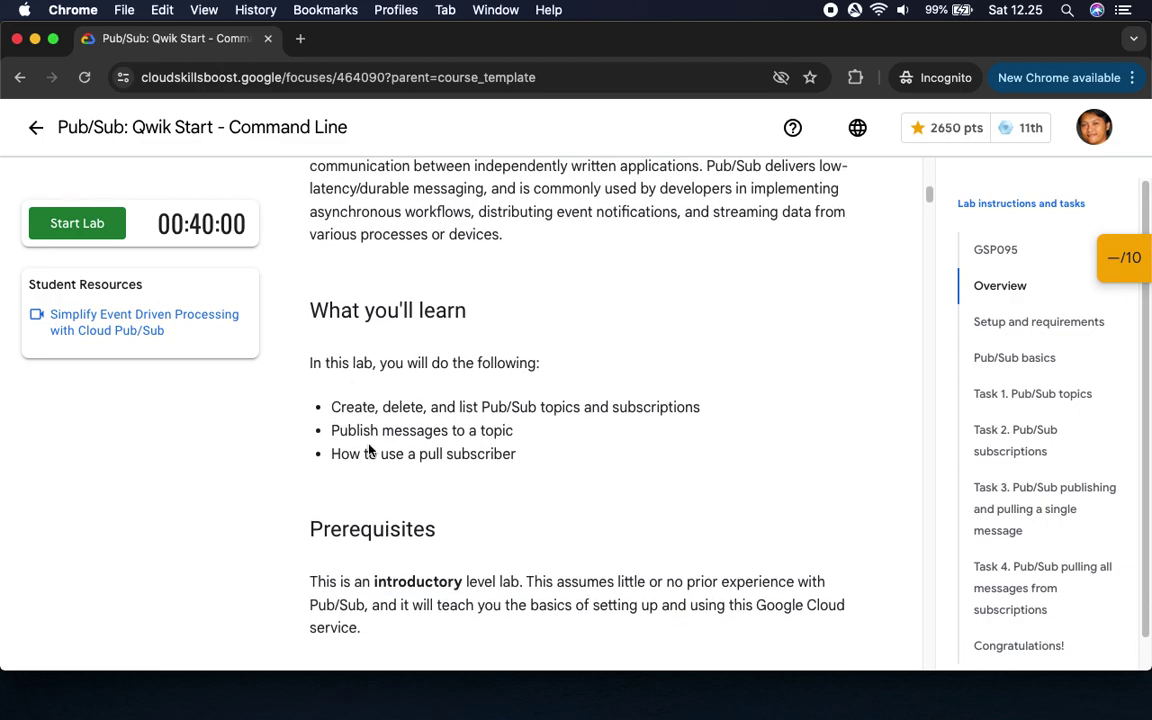
scroll(432, 504, "down", 5)
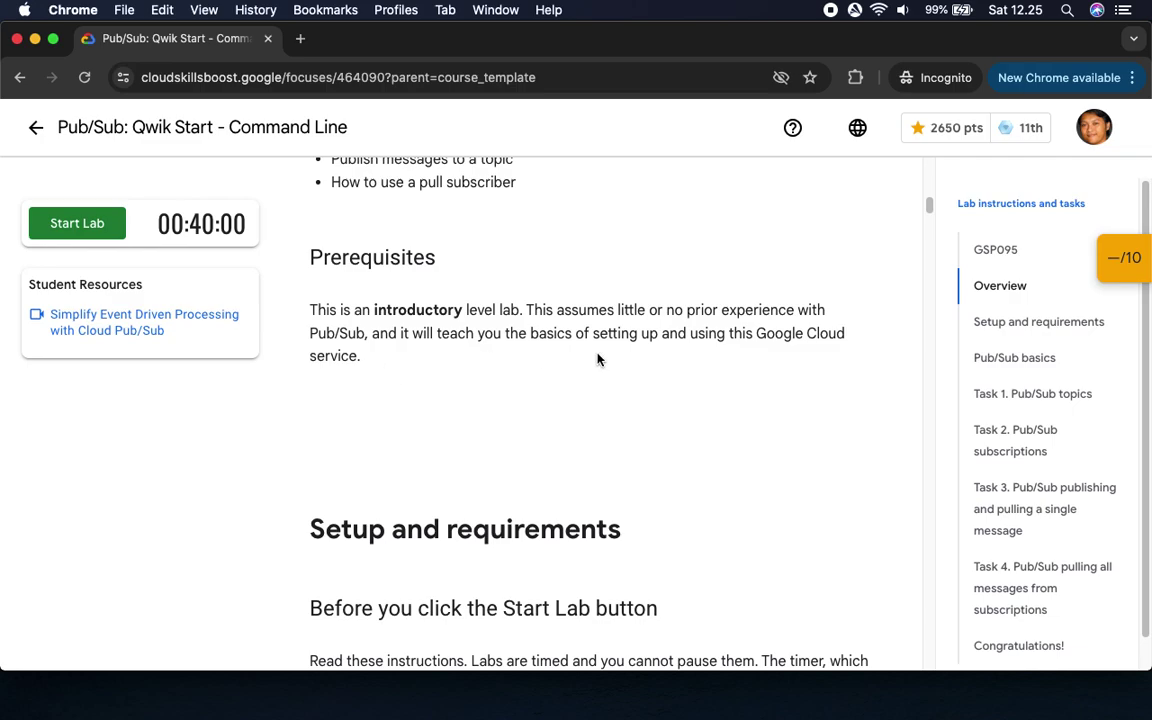
scroll(355, 431, "down", 5)
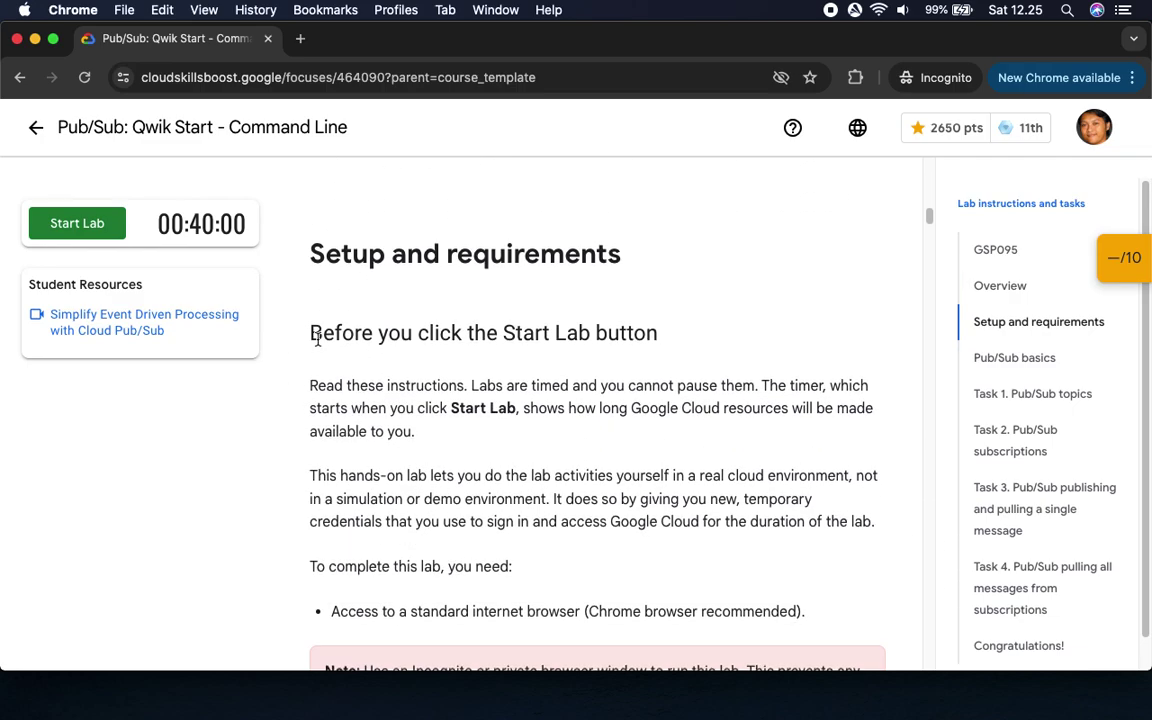
left_click(1124, 262)
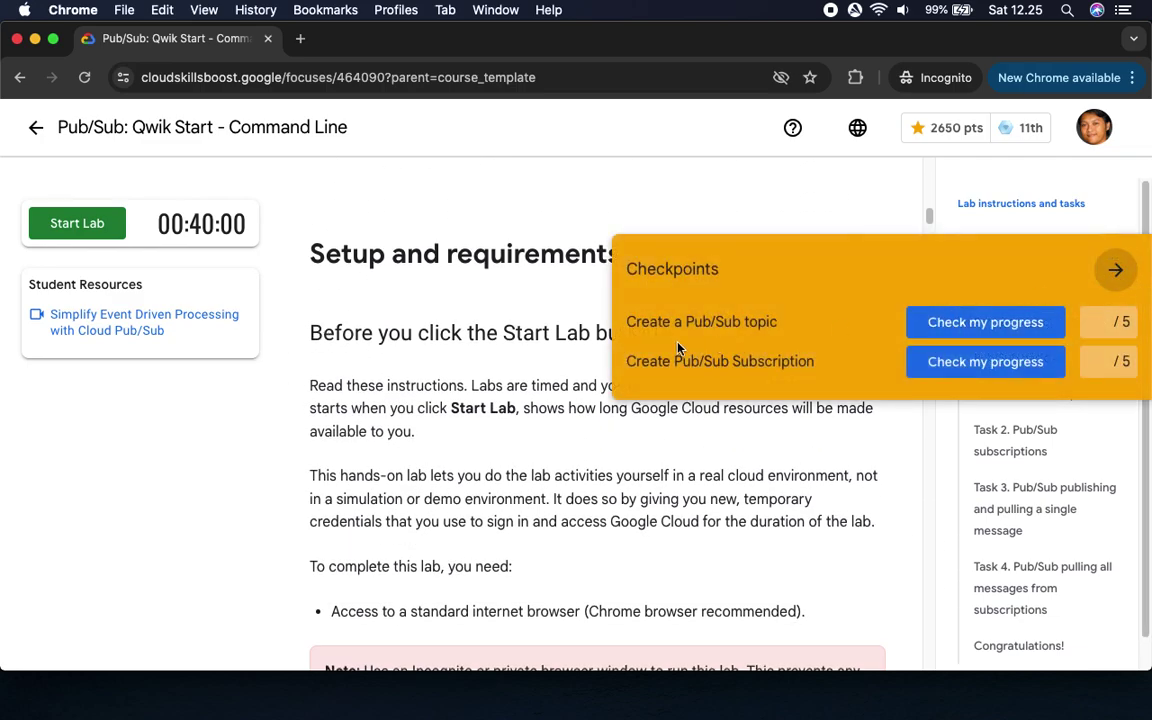
left_click(1115, 269)
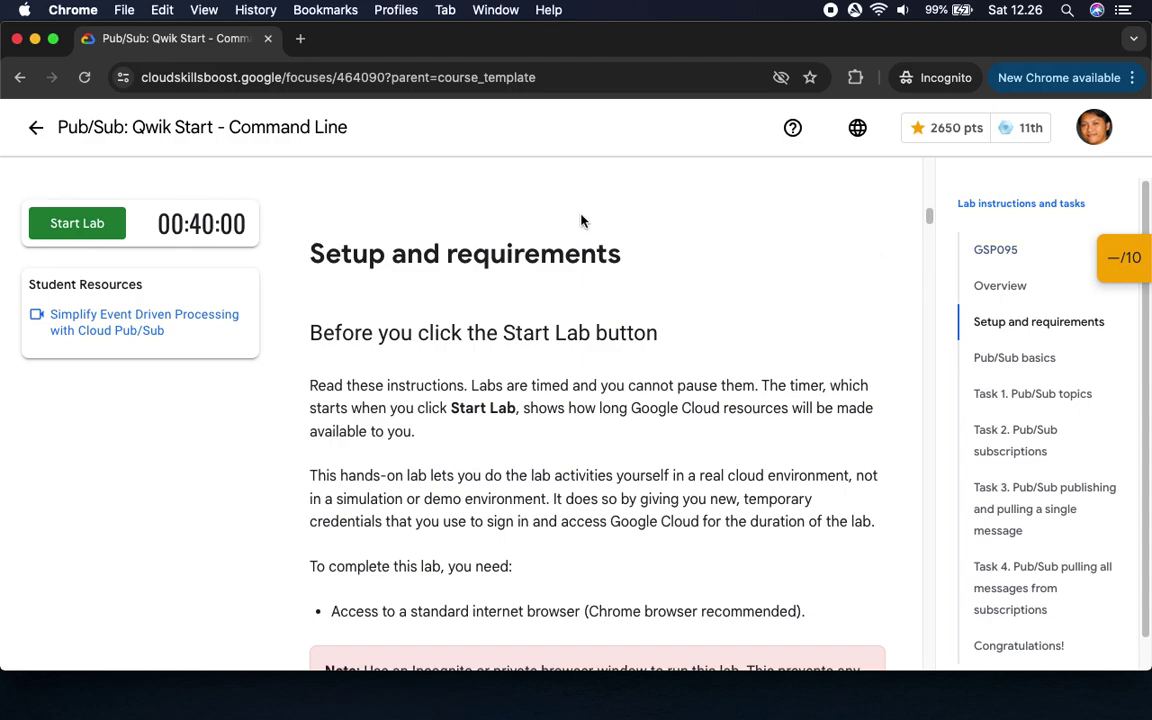
- Start the lab and scroll through the instructions while resources provision
left_click(100, 228)
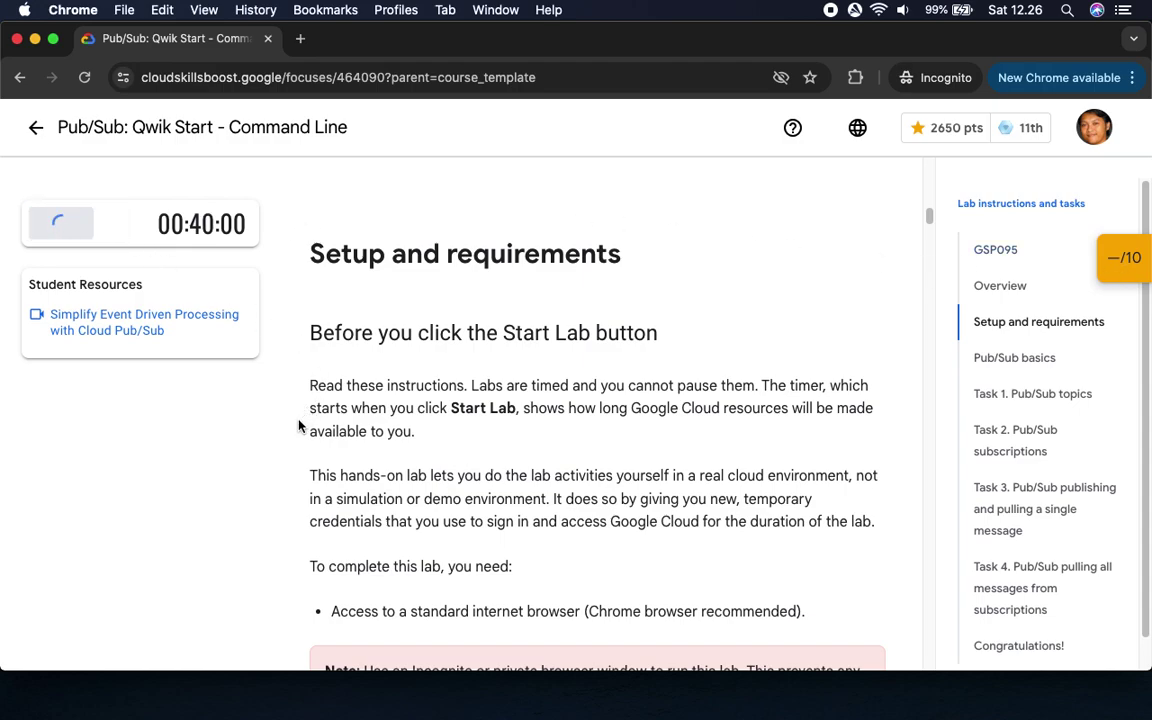
scroll(429, 440, "down", 3)
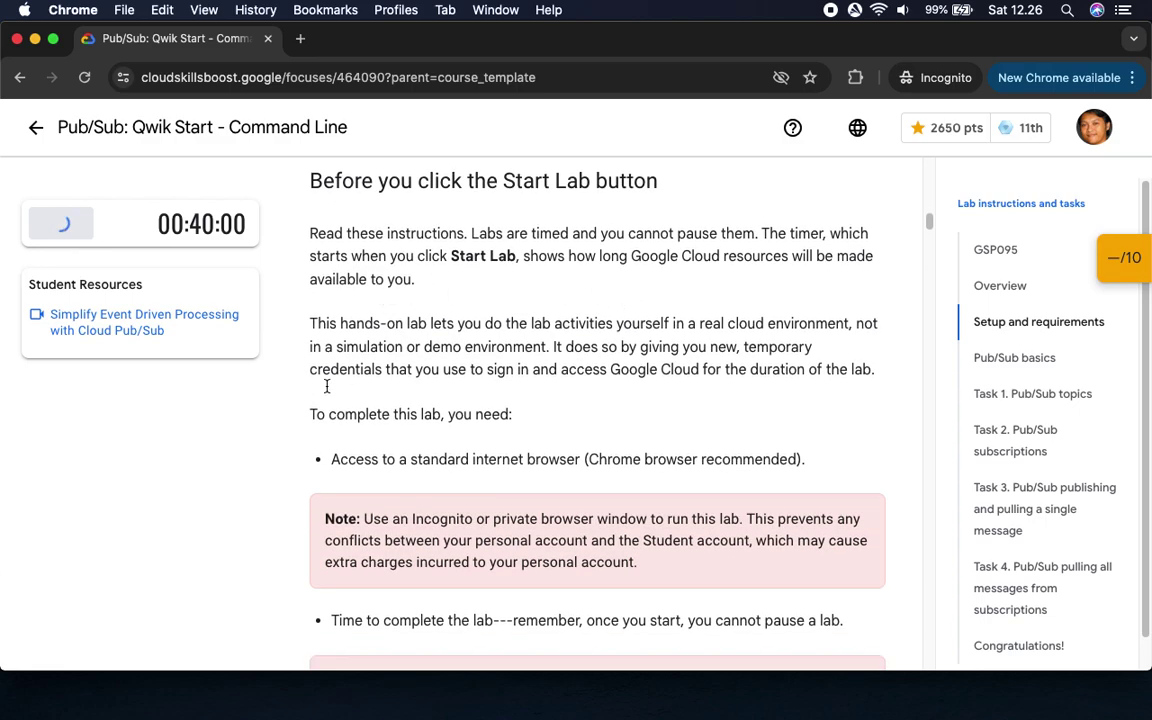
scroll(539, 452, "down", 2)
scroll(537, 452, "down", 2)
scroll(537, 452, "down", 2)
scroll(537, 455, "down", 4)
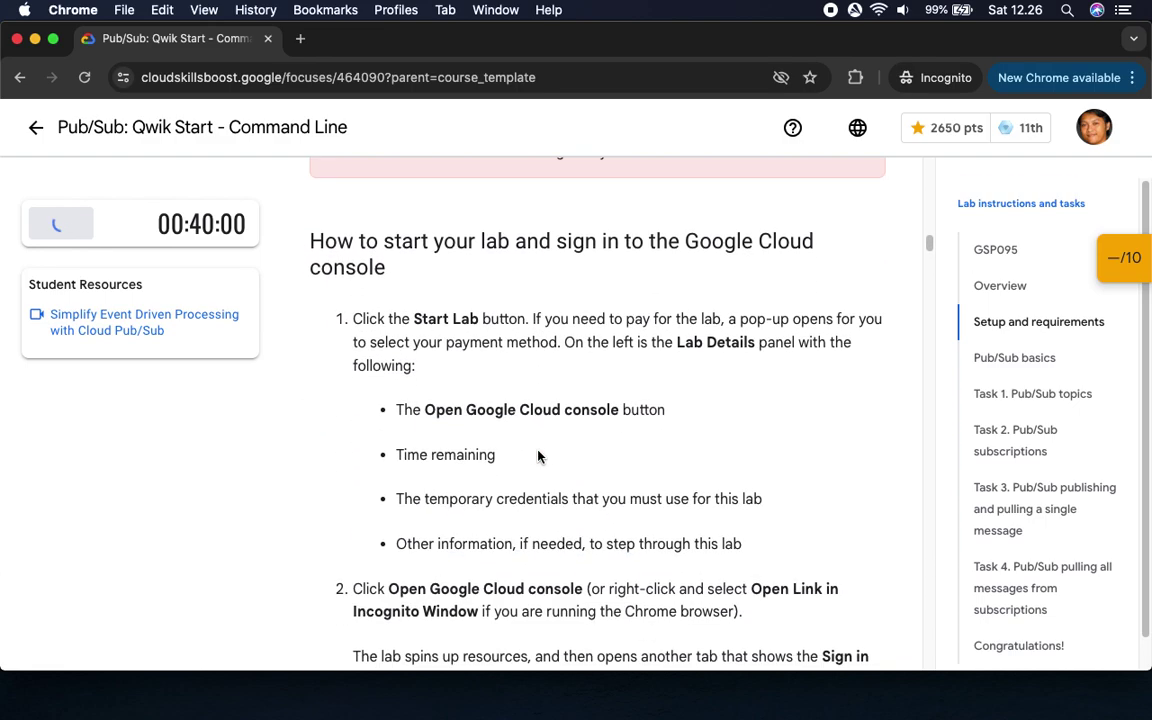
scroll(538, 456, "down", 5)
- Sign in to the Google Cloud console as another account using the lab student username and password
left_click(217, 469)
left_click(159, 333)
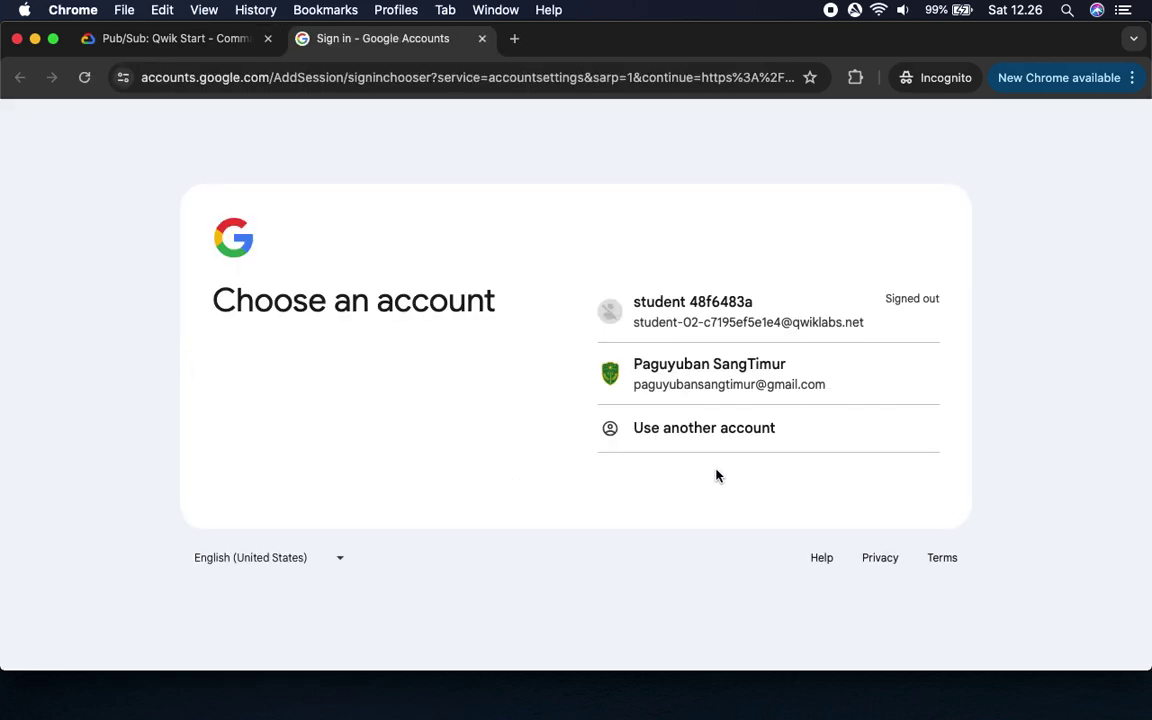
left_click(725, 440)
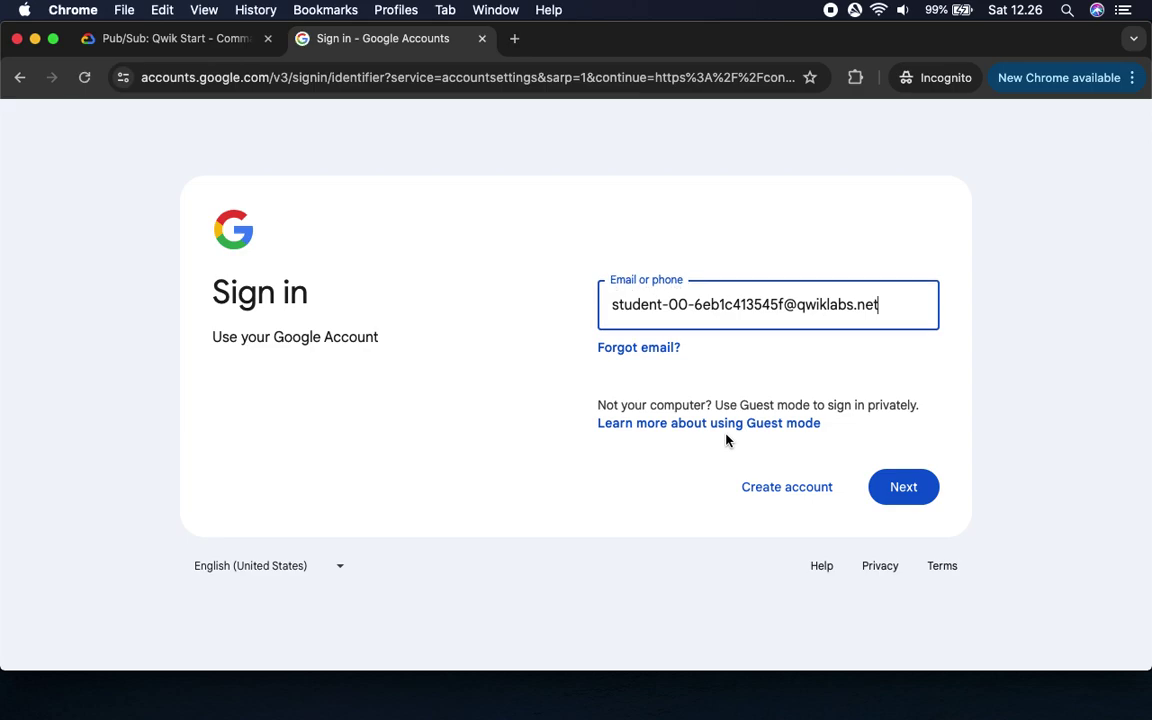
left_click(905, 488)
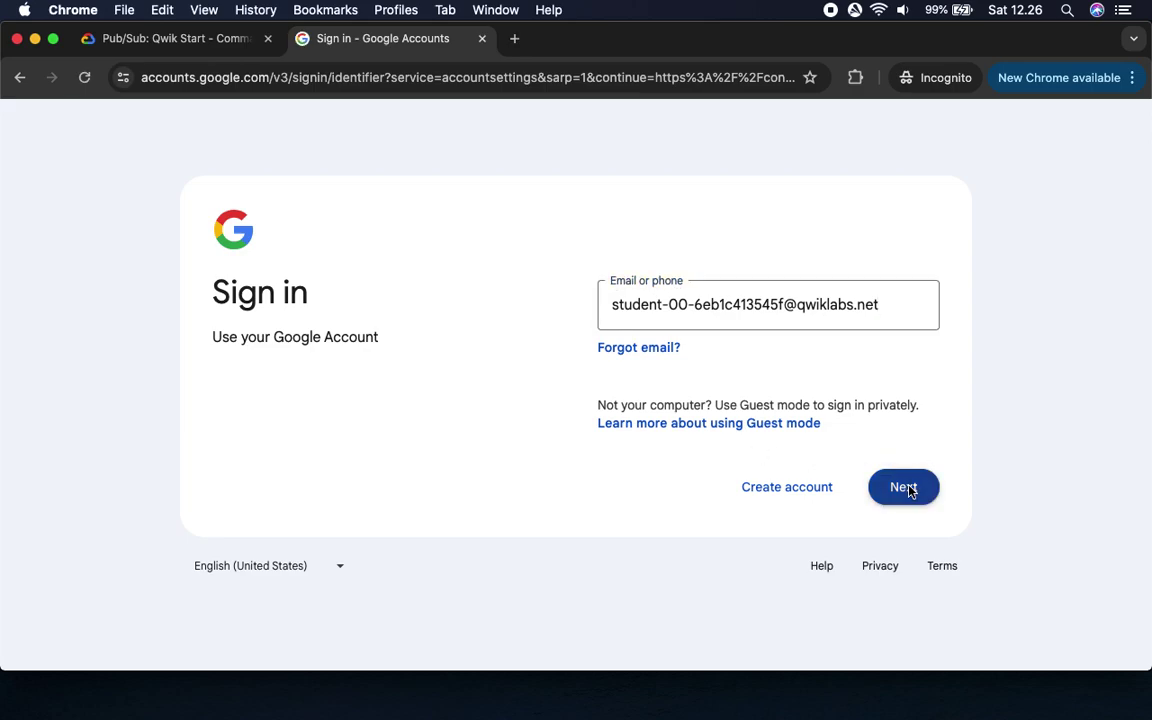
key("super+v")
left_click(904, 490)
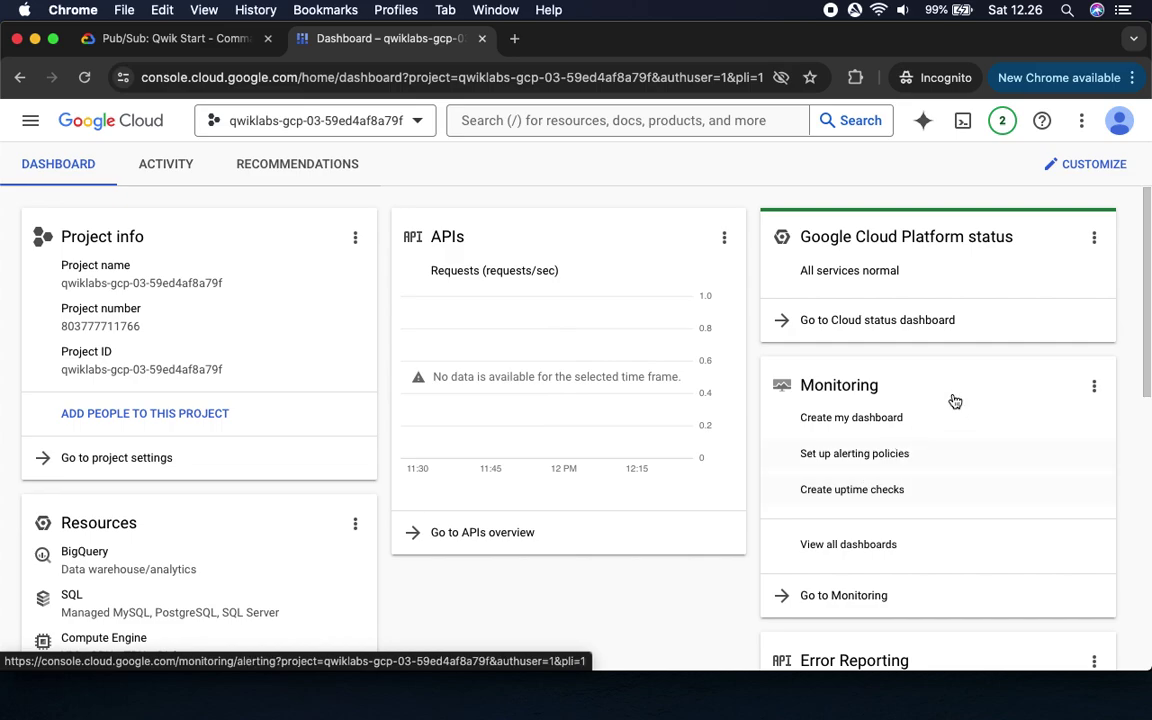
left_click(190, 39)
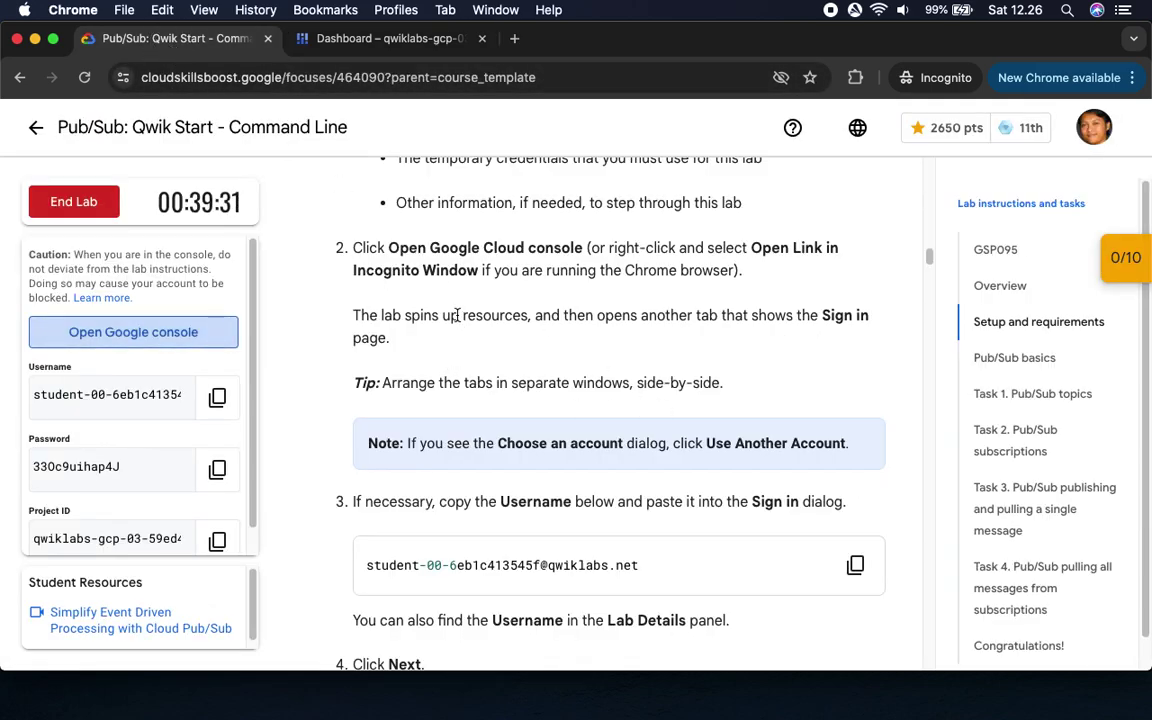
scroll(754, 268, "up", 5)
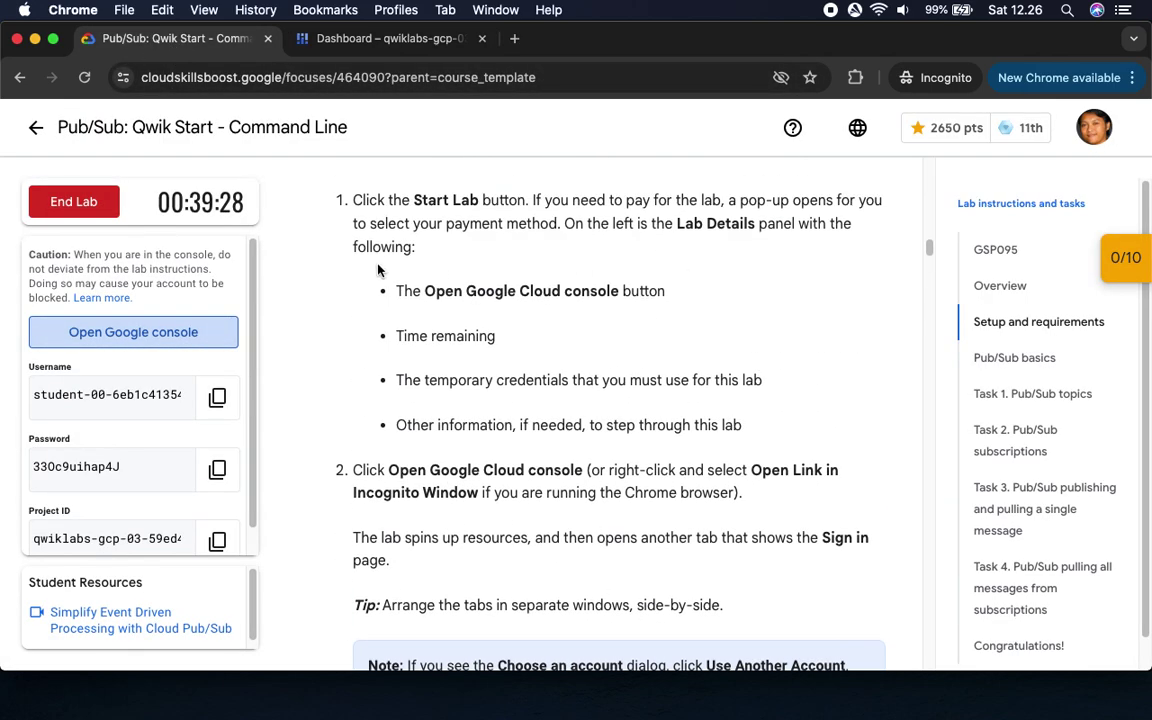
scroll(535, 310, "down", 8)
scroll(535, 310, "down", 8)
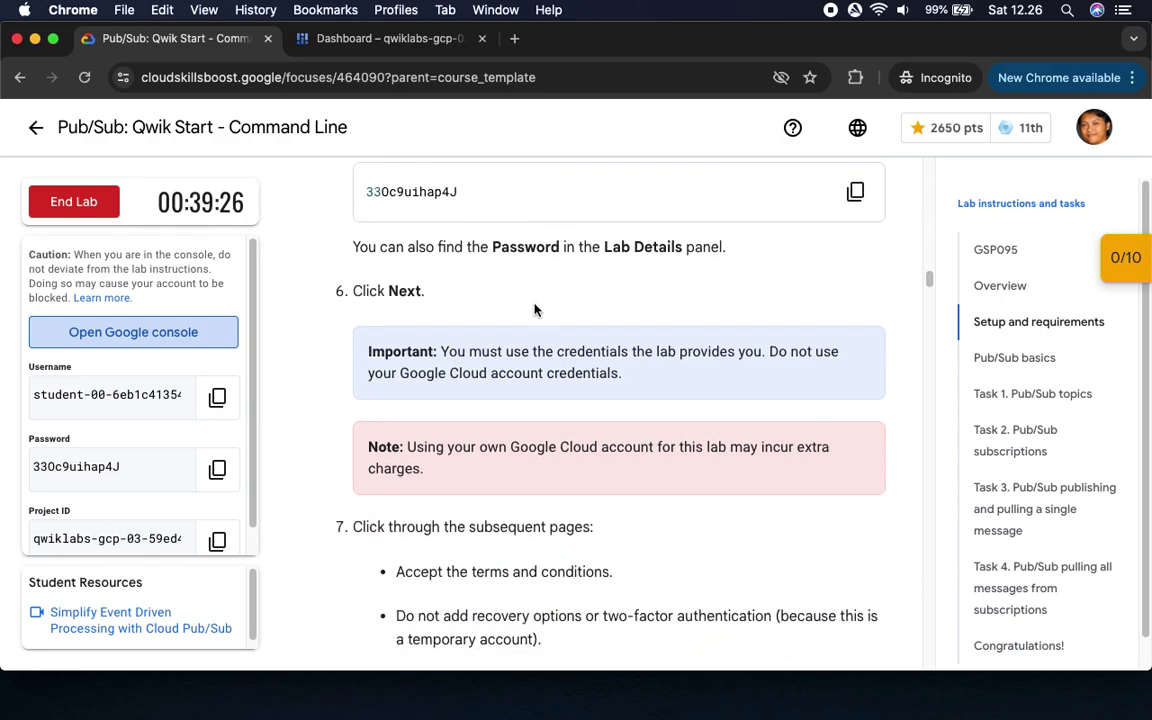
scroll(535, 308, "down", 2)
scroll(535, 306, "down", 7)
scroll(535, 304, "down", 5)
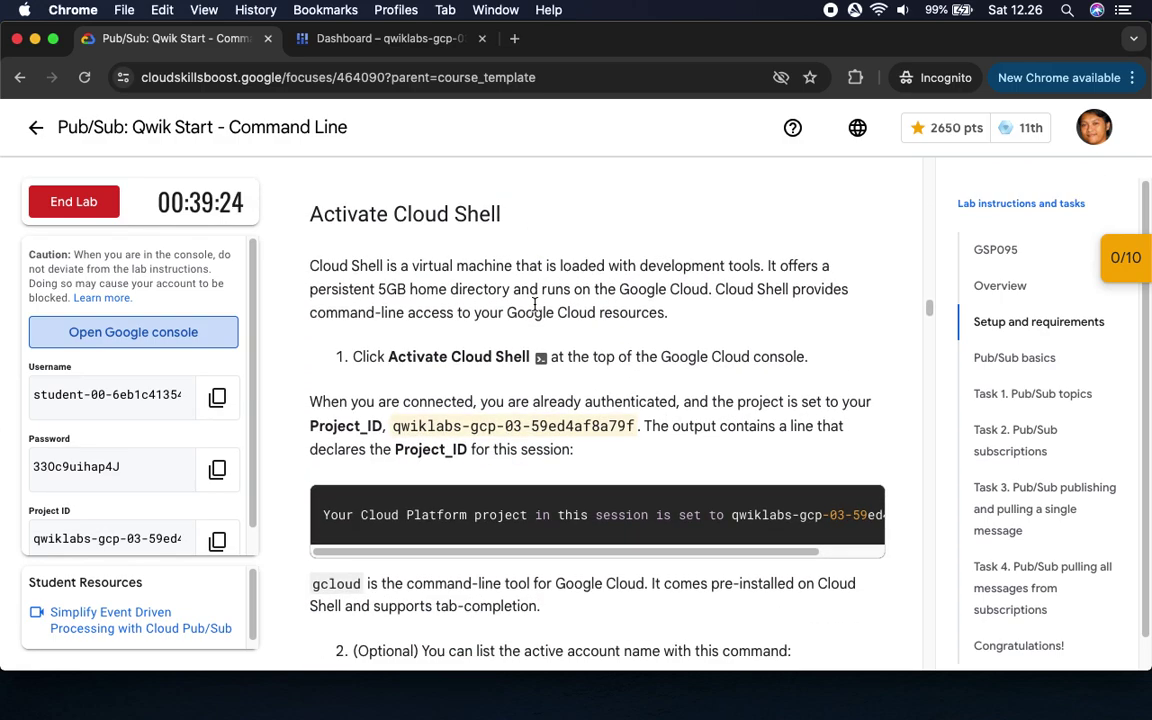
left_click_drag(379, 358, 590, 360)
left_click(390, 38)
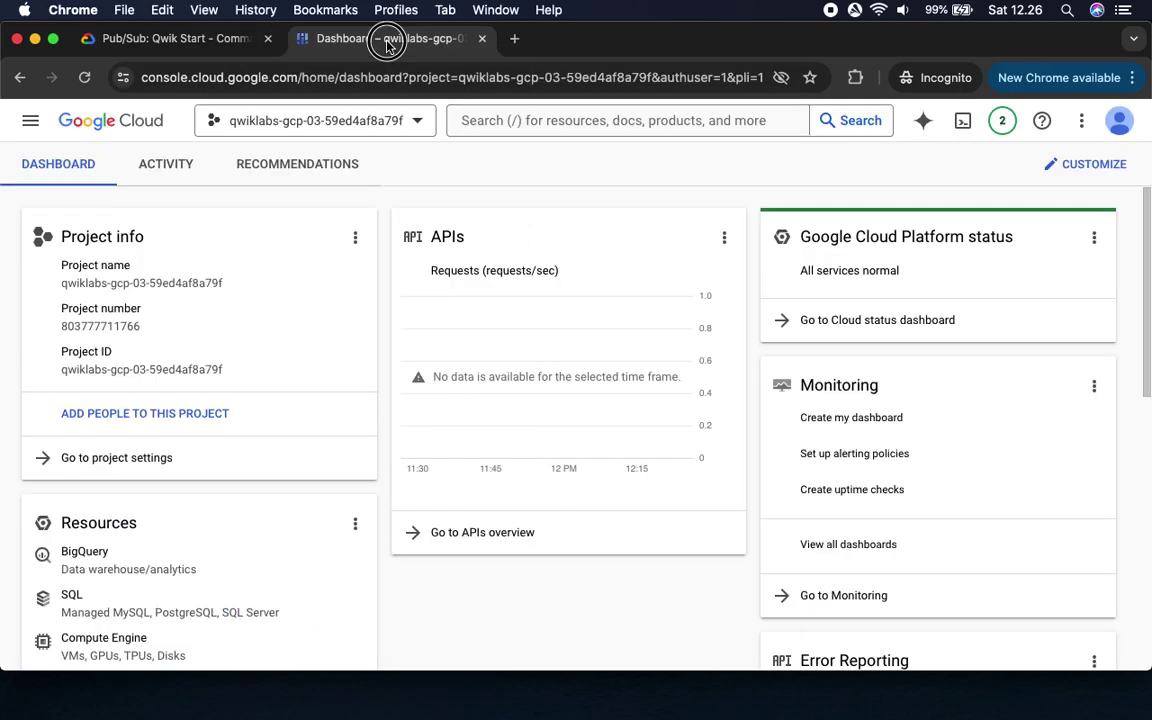
left_click(959, 120)
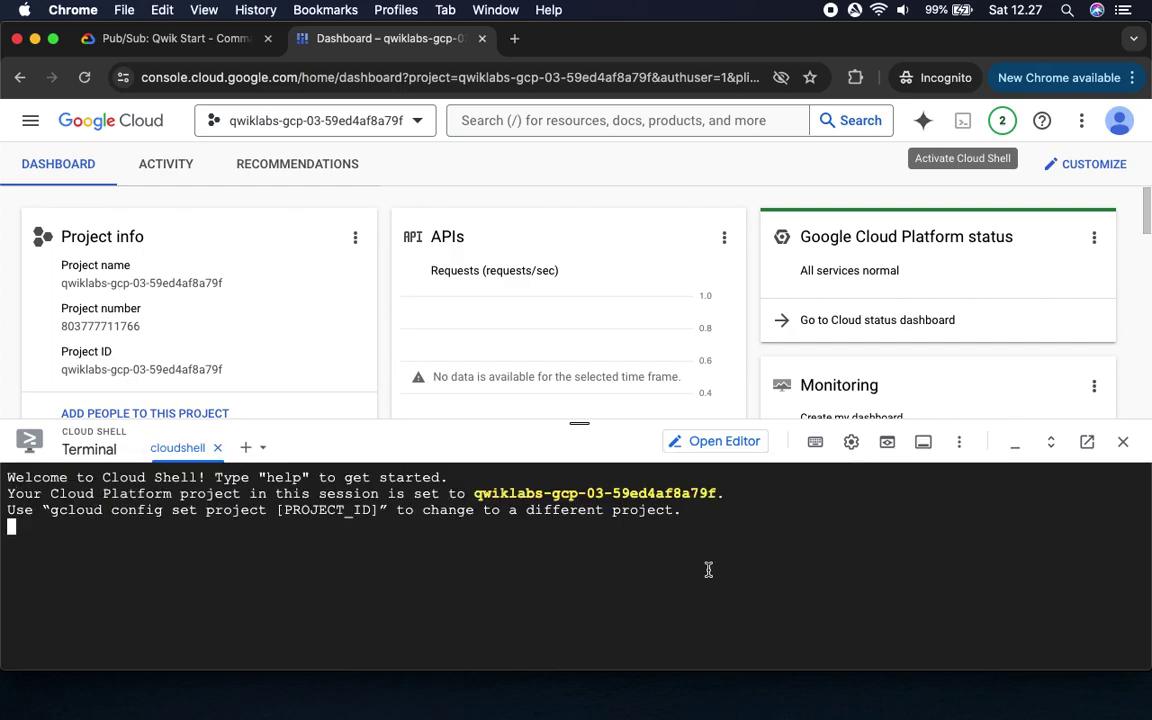
- Run gcloud auth list in Cloud Shell and authorize it to use the lab credentials
left_click(185, 39)
scroll(856, 417, "down", 5)
left_click(855, 416)
left_click(385, 38)
type("gcloud auth list")
key("Return")
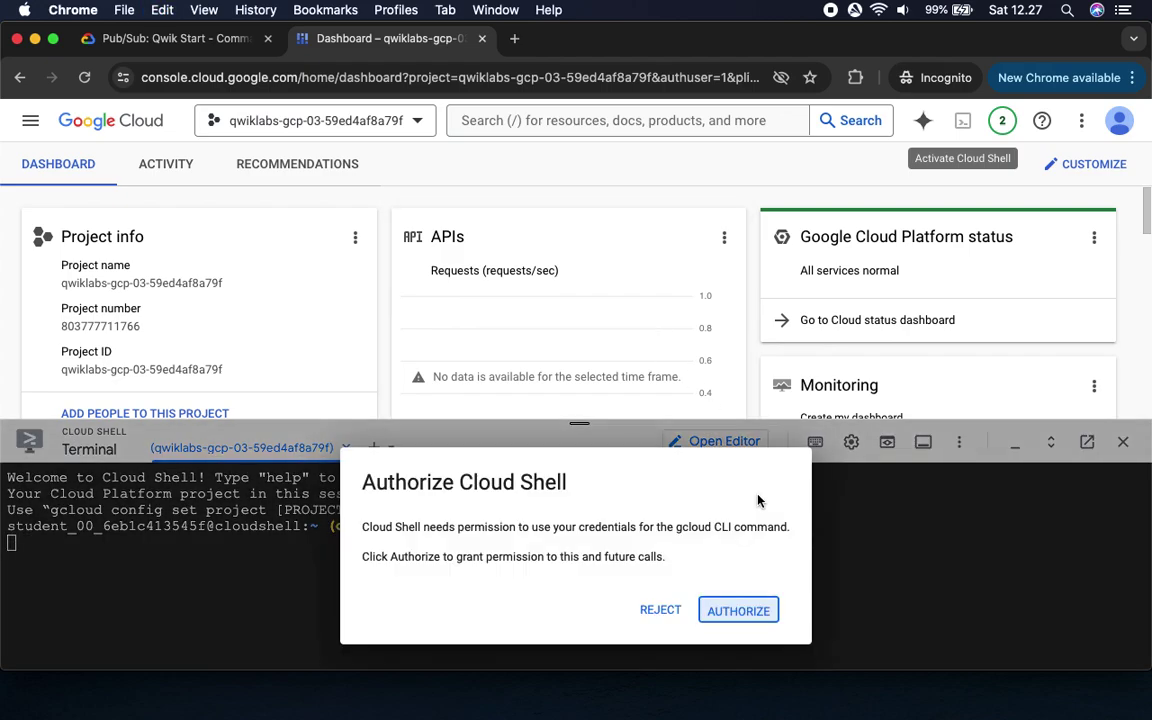
left_click(740, 612)
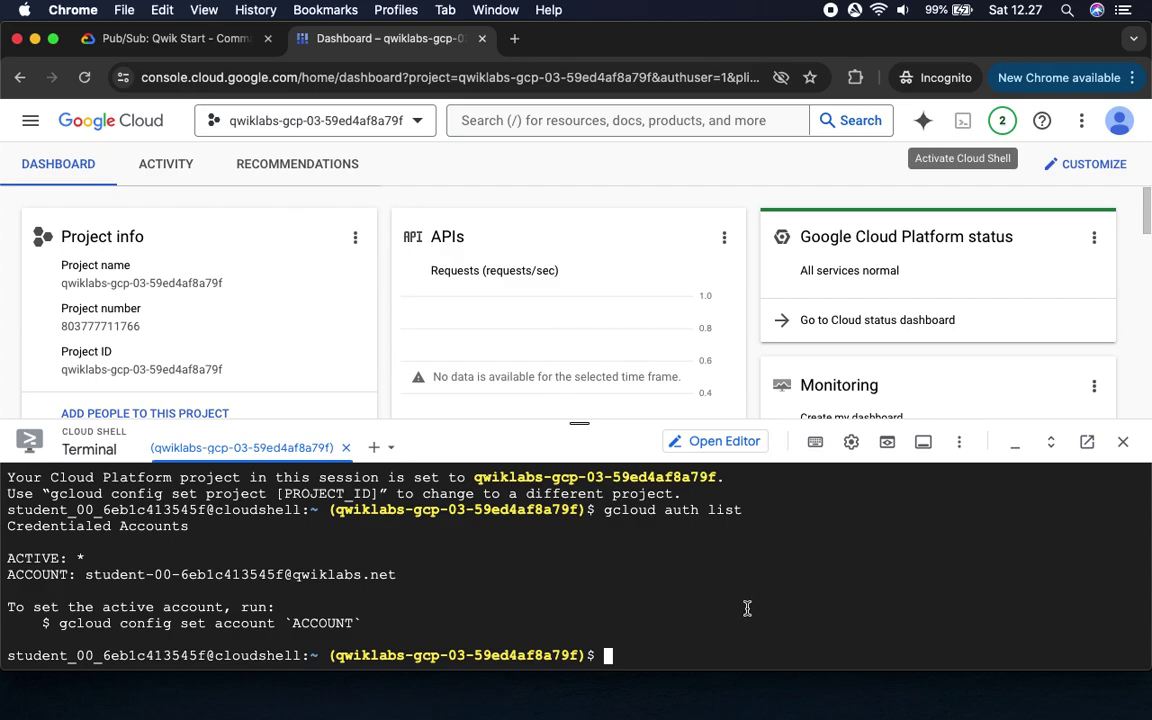
left_click(155, 44)
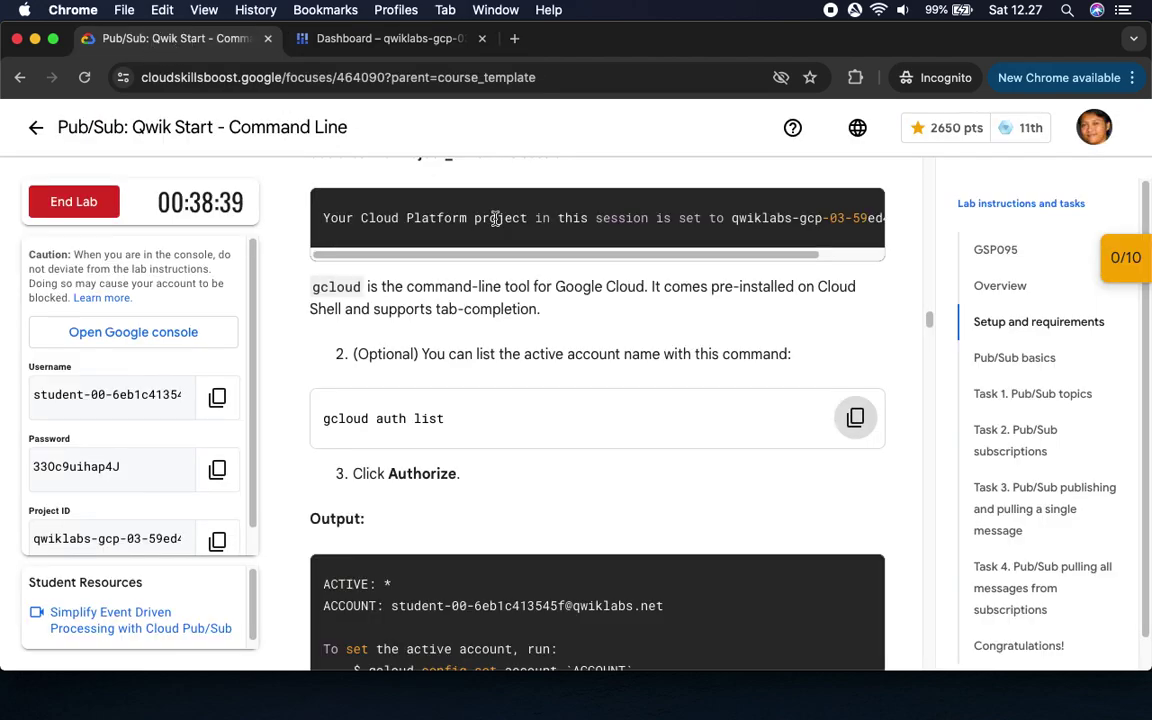
- Run gcloud config list project in Cloud Shell to show the lab project
scroll(684, 411, "down", 3)
scroll(684, 413, "down", 3)
scroll(684, 413, "down", 3)
left_click(854, 329)
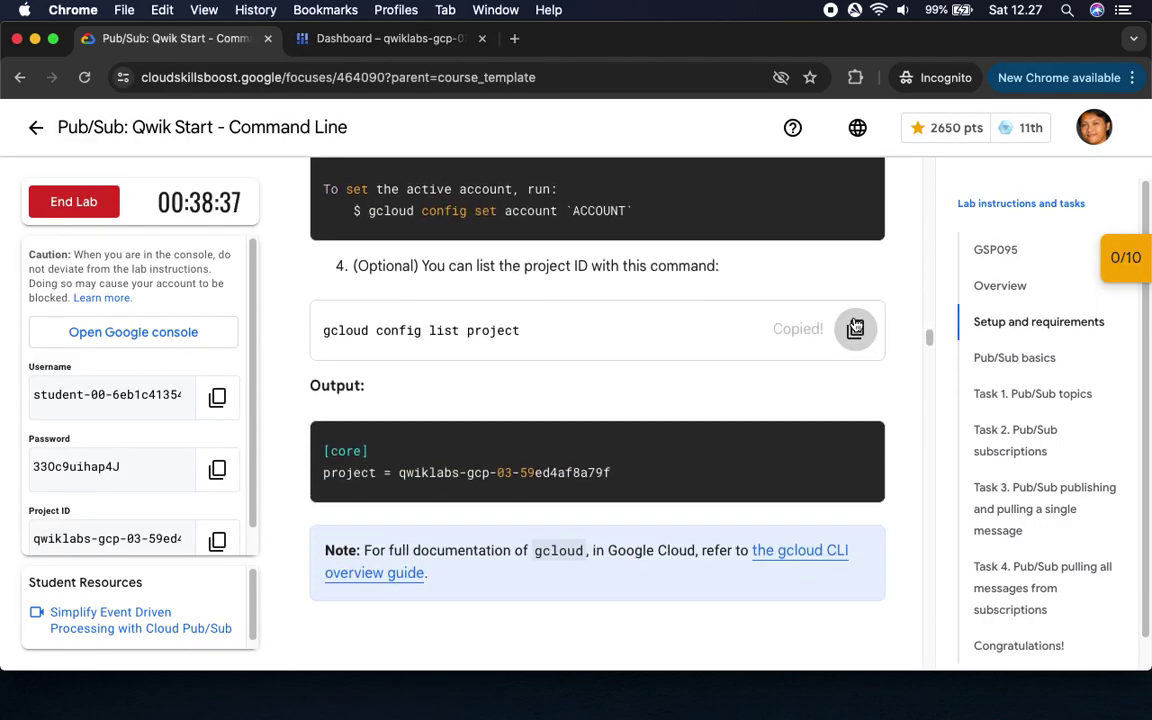
left_click(366, 37)
key("super+v")
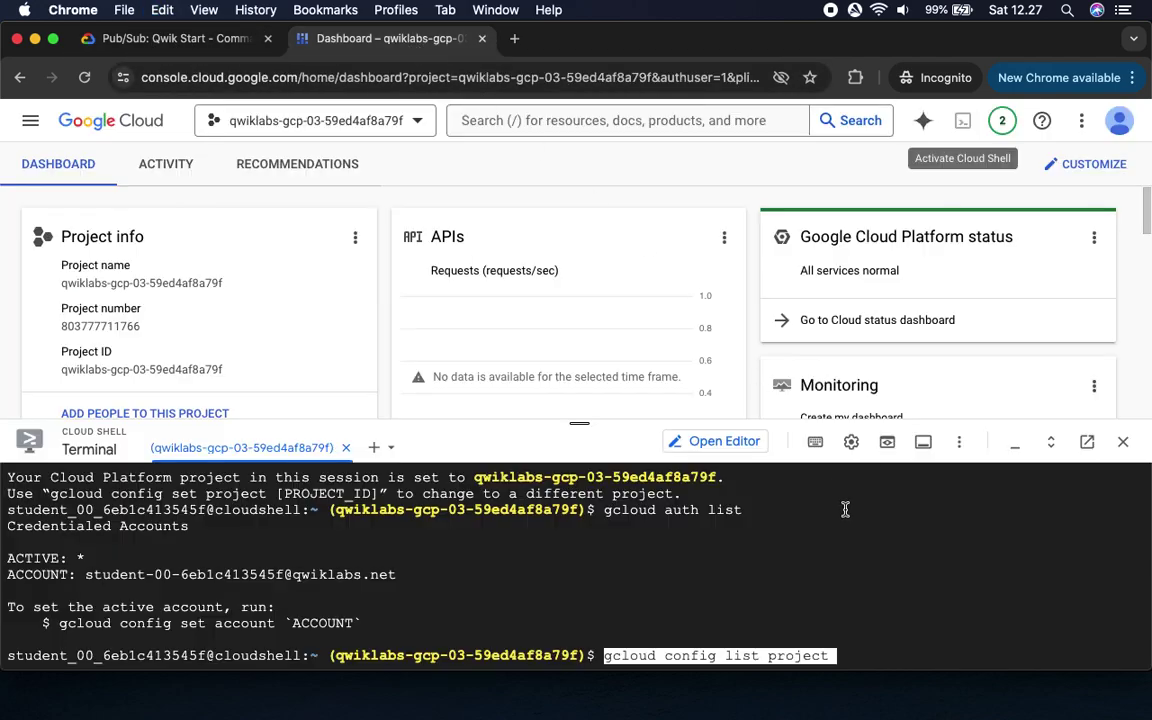
key("Return")
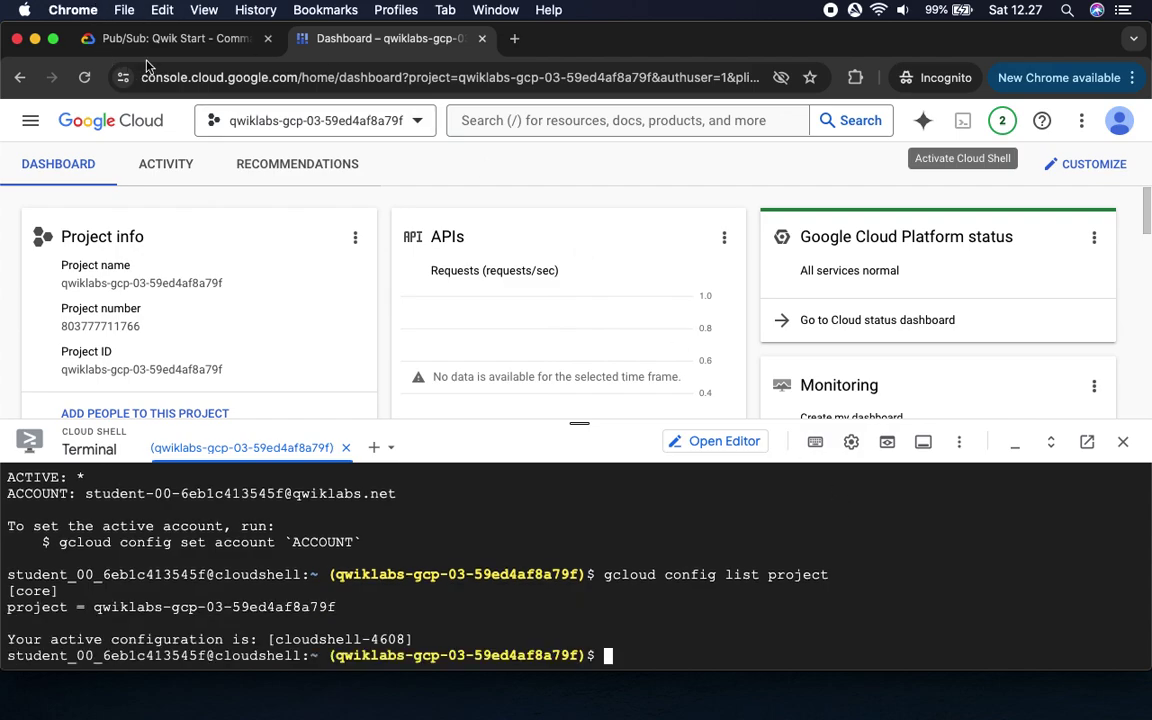
- Copy Task 1's gcloud pubsub topics create myTopic command from the lab instructions
left_click(152, 40)
scroll(604, 364, "down", 1)
scroll(604, 364, "down", 3)
scroll(550, 320, "down", 3)
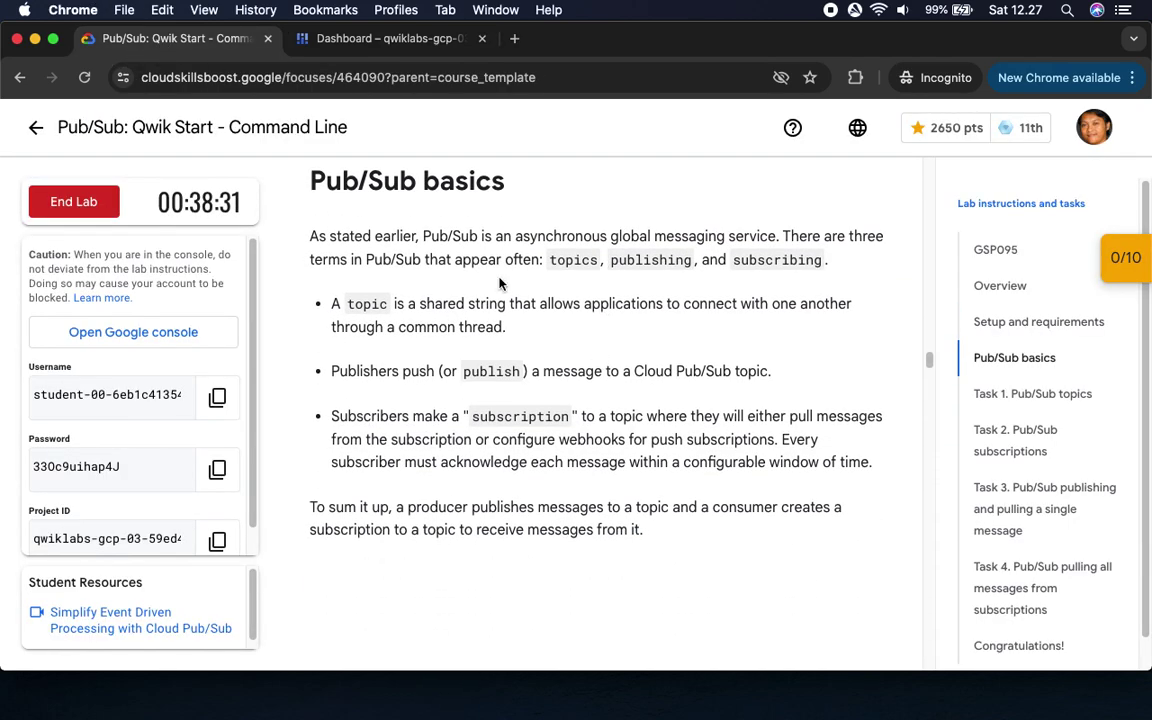
scroll(405, 400, "down", 5)
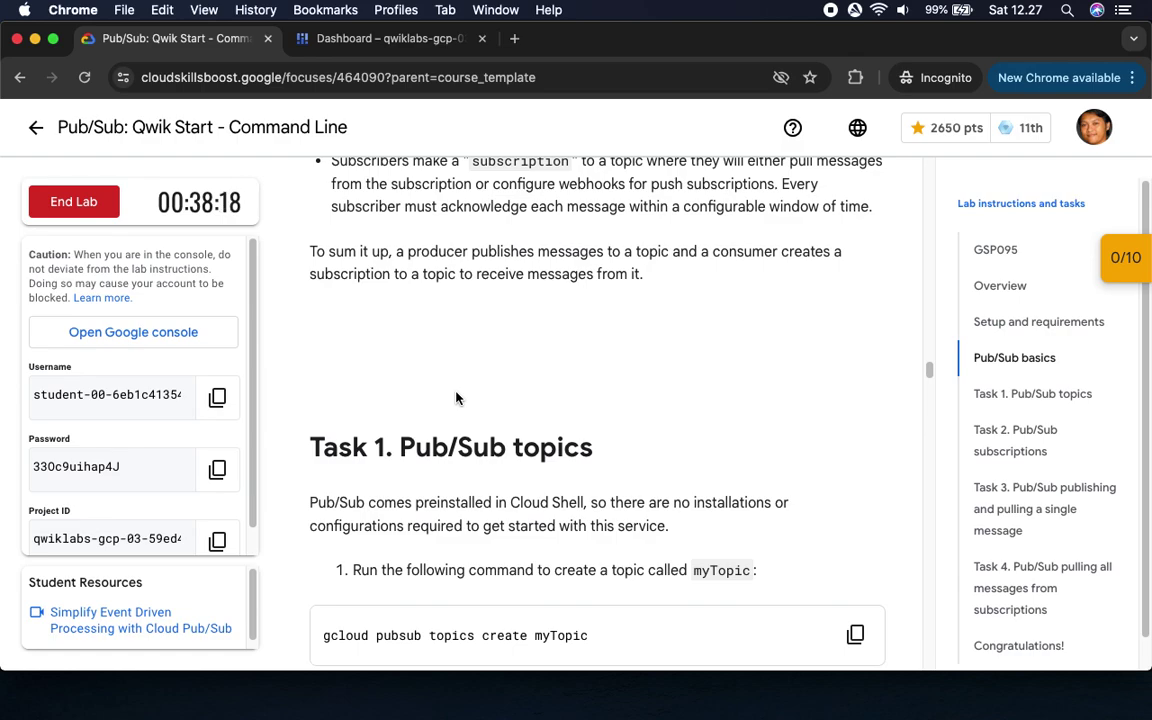
scroll(432, 347, "down", 5)
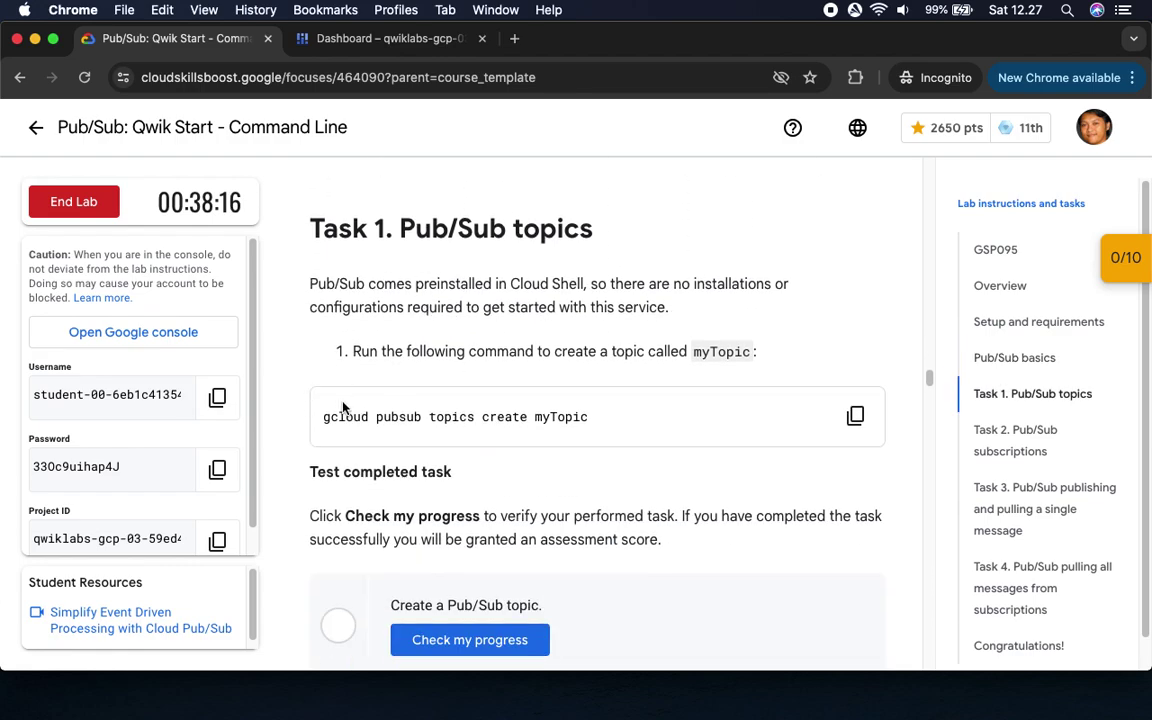
scroll(342, 406, "down", 2)
left_click(855, 252)
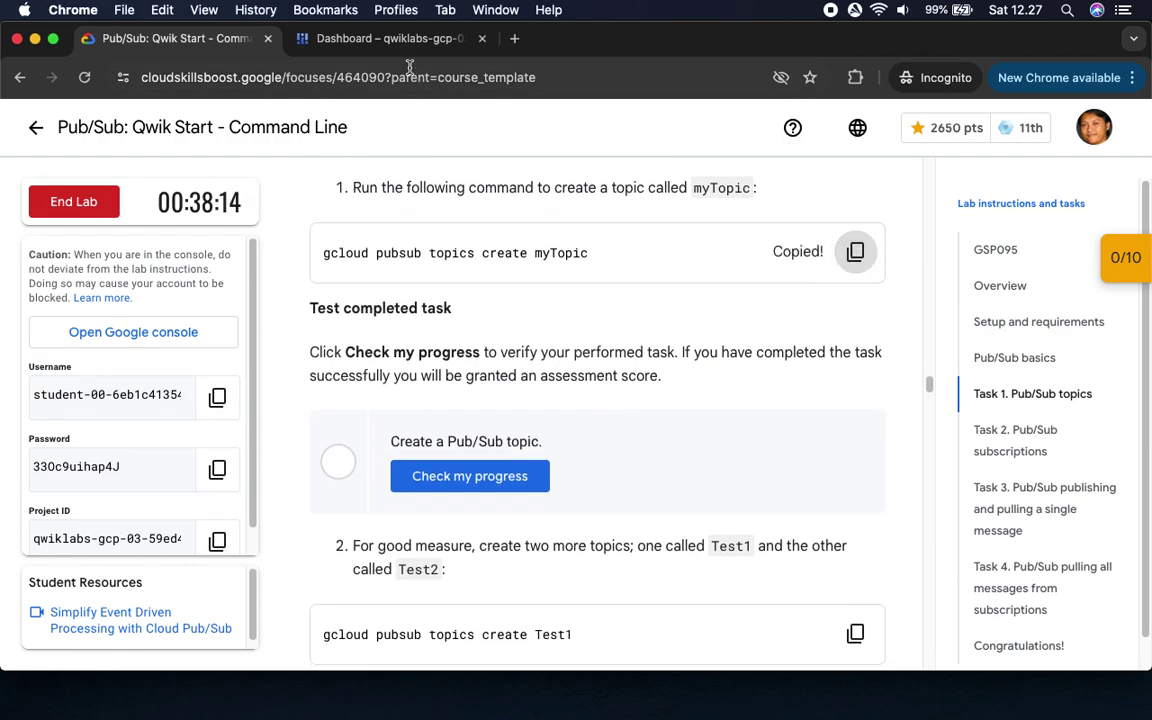
- Run gcloud pubsub topics create myTopic in Cloud Shell to create the topic
left_click(398, 40)
key("super+v")
key("Return")
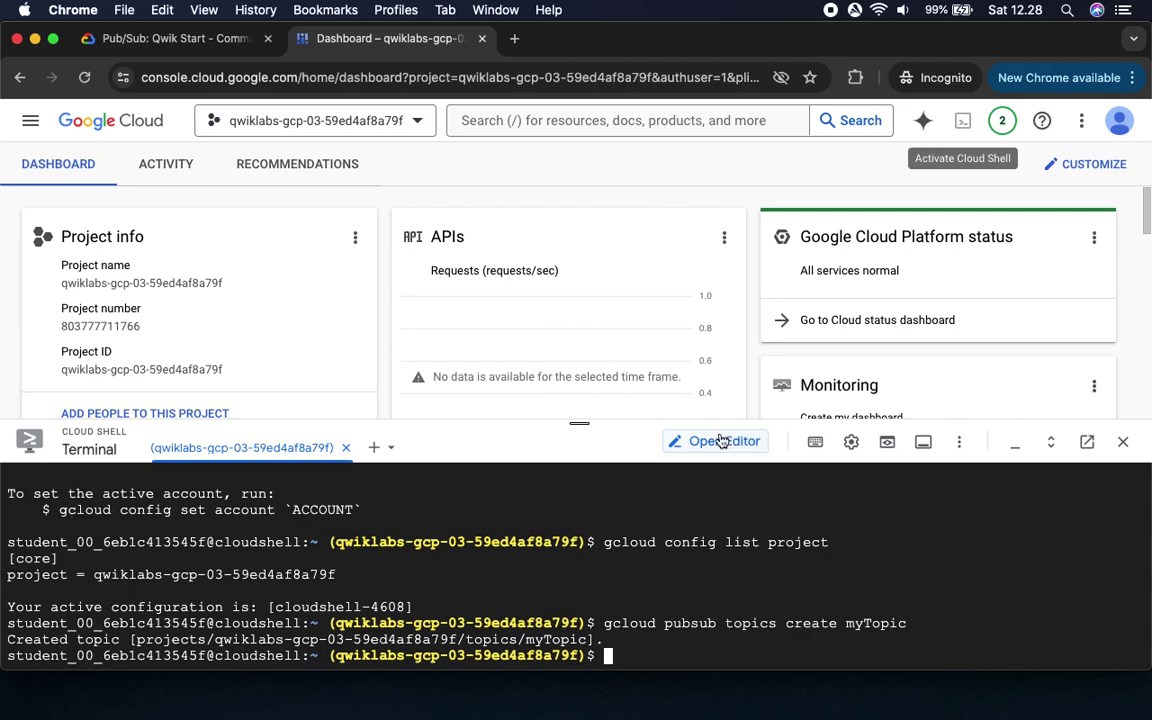
left_click(165, 38)
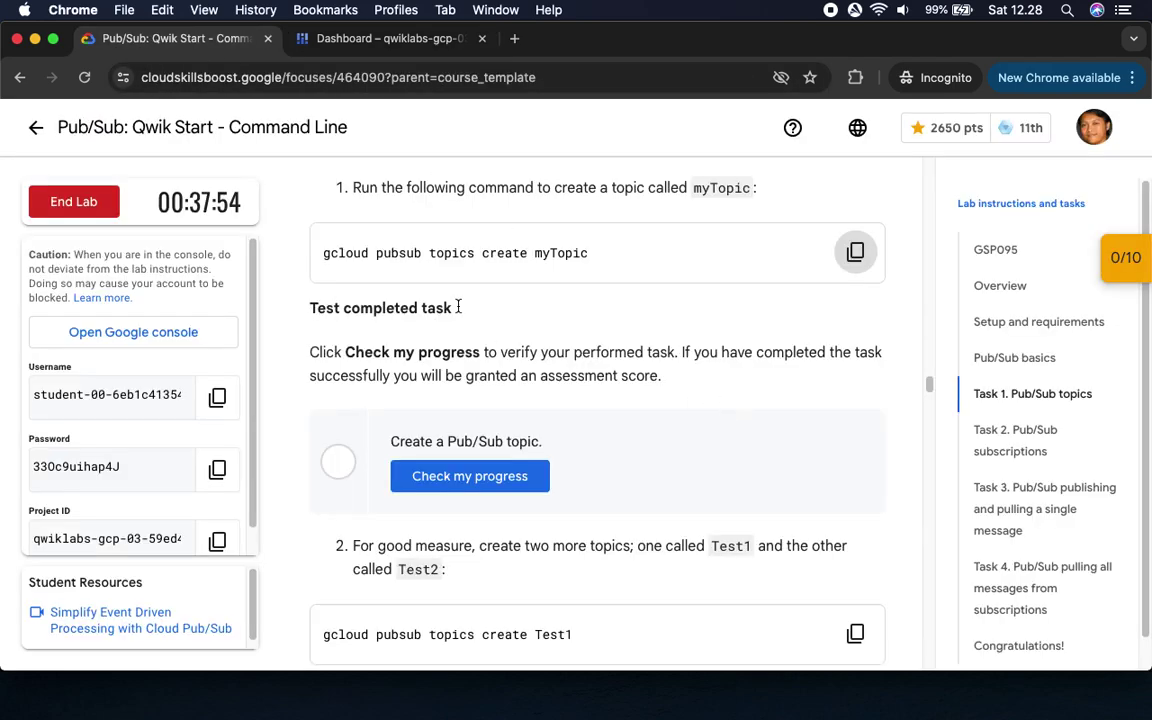
- Verify the Create a Pub/Sub topic checkpoint, raising the score to 5/10
left_click(450, 476)
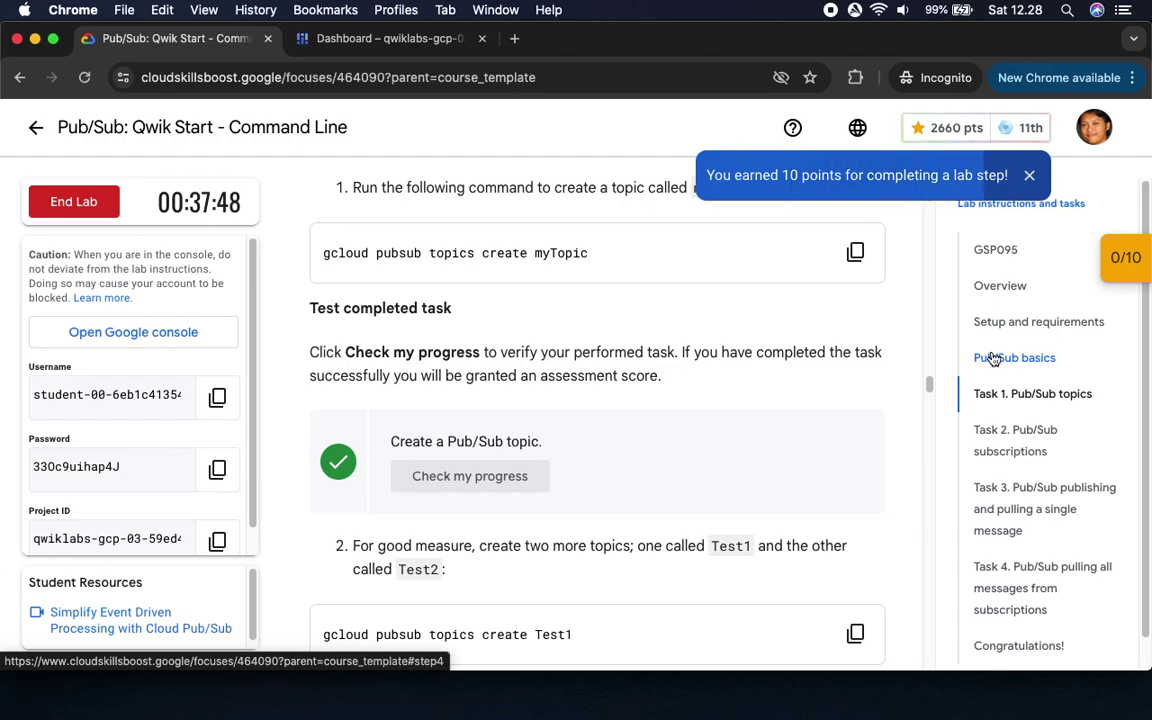
left_click(1120, 262)
left_click(975, 320)
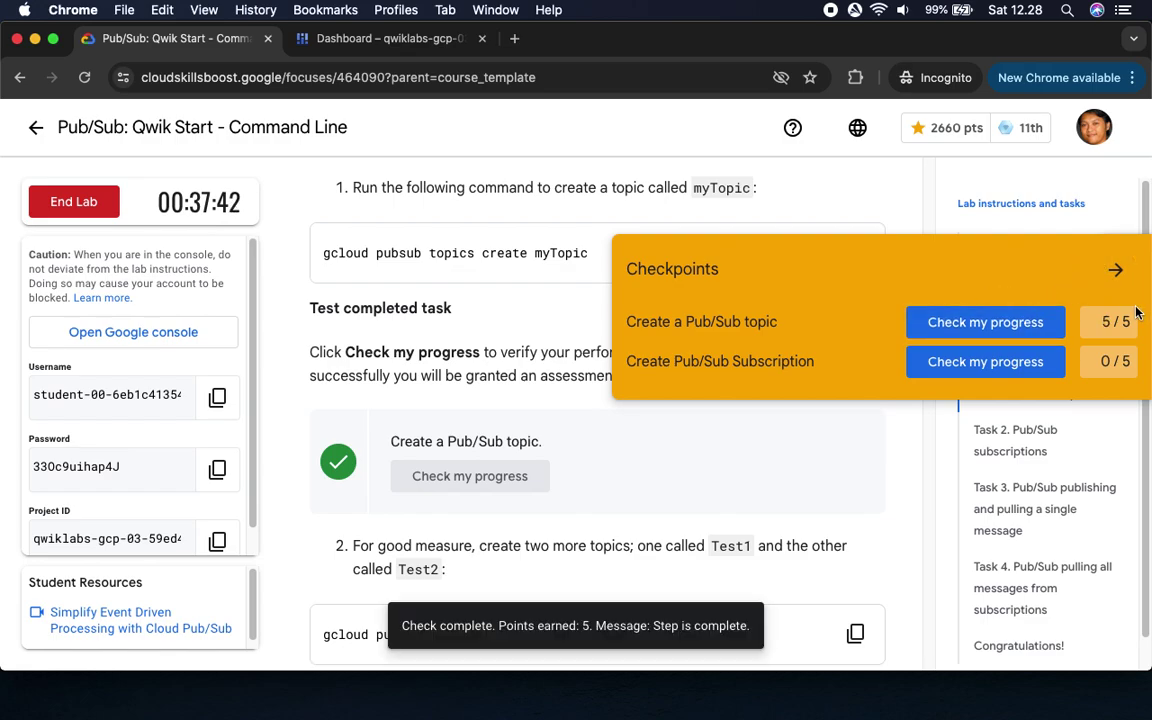
left_click(1112, 270)
- Copy the gcloud pubsub topics create Test1 command for Cloud Shell
scroll(400, 356, "down", 5)
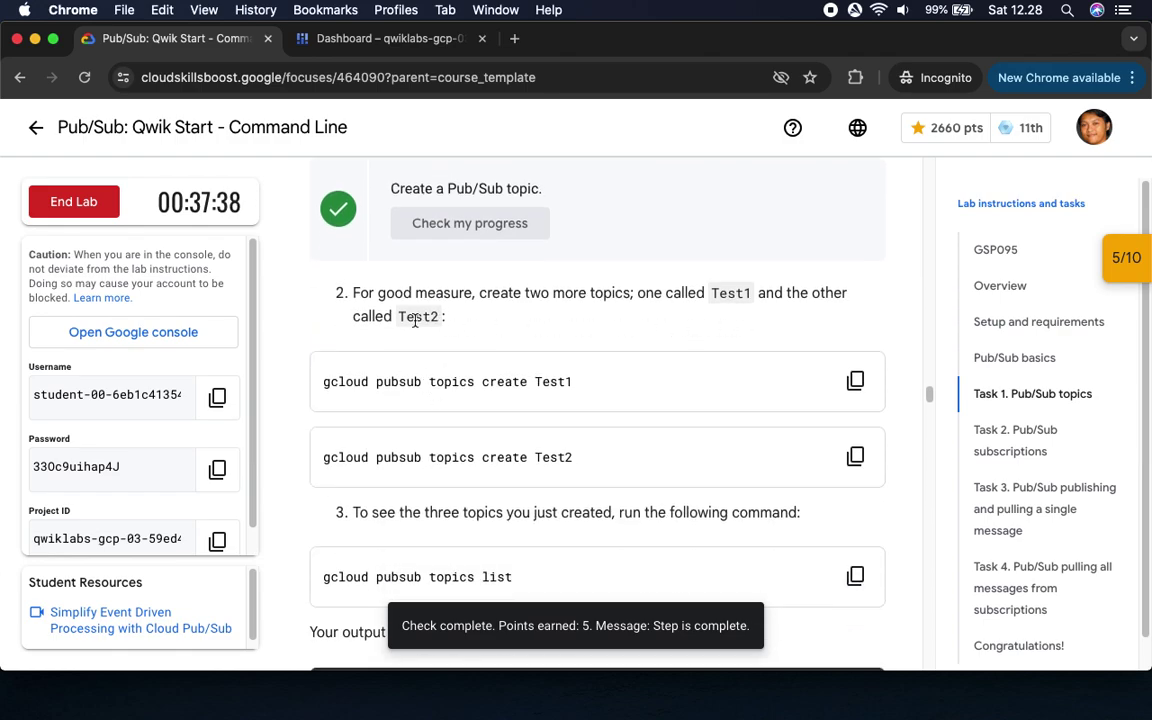
left_click(855, 380)
left_click(372, 32)
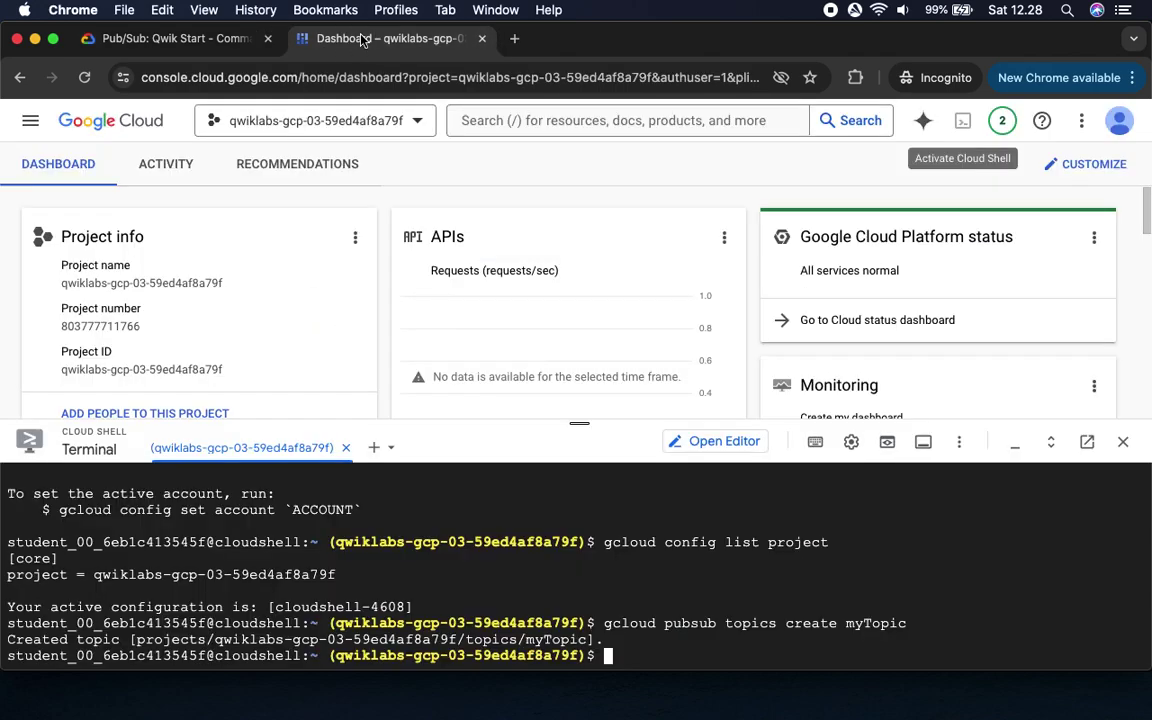
- Create the Pub/Sub topics Test1 and Test2 in Cloud Shell
key("super+v")
key("Return")
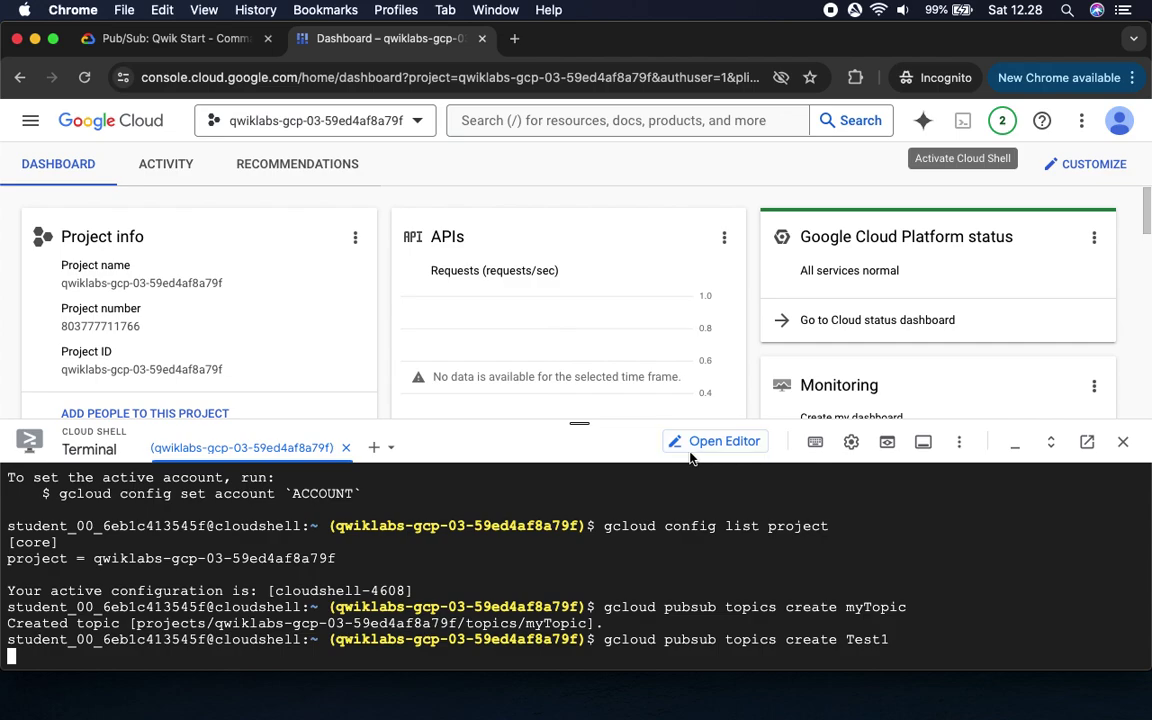
left_click(170, 38)
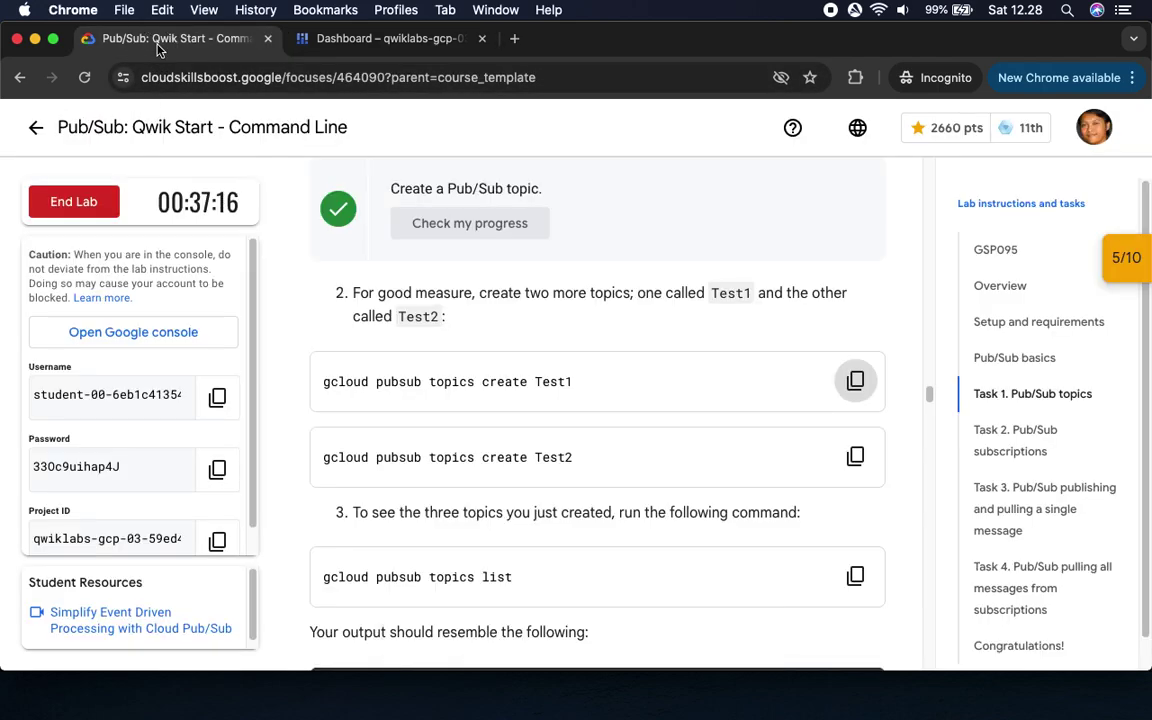
left_click(855, 458)
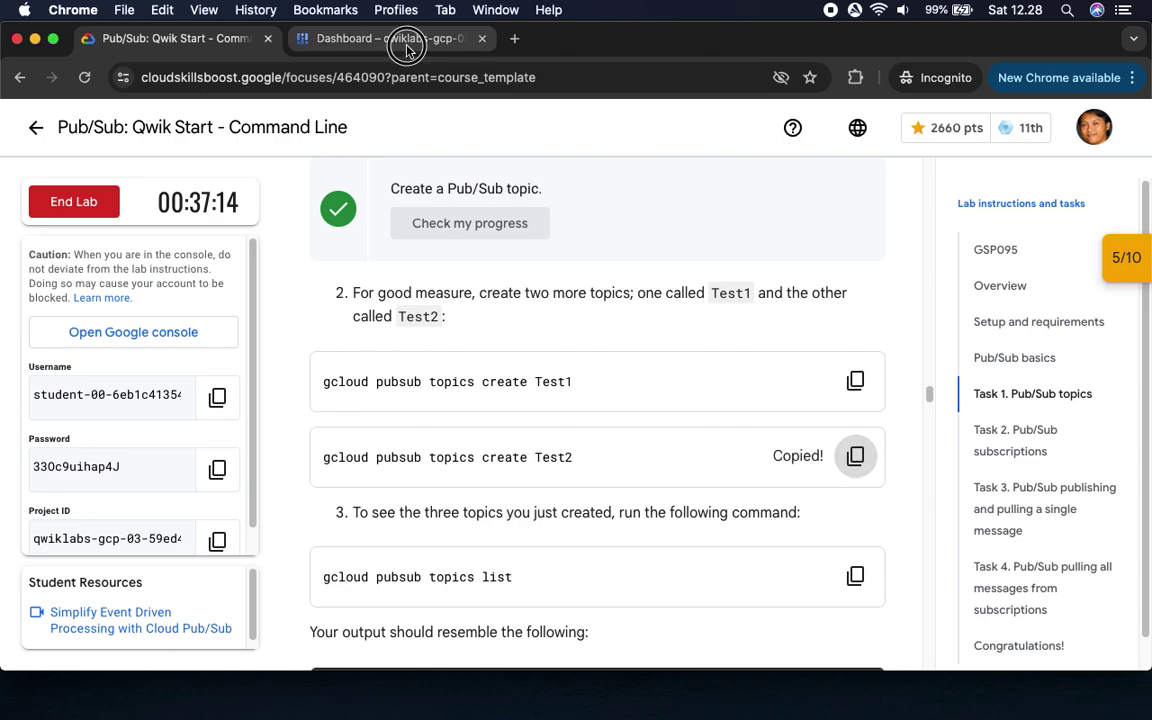
left_click(398, 40)
key("super+v")
key("Return")
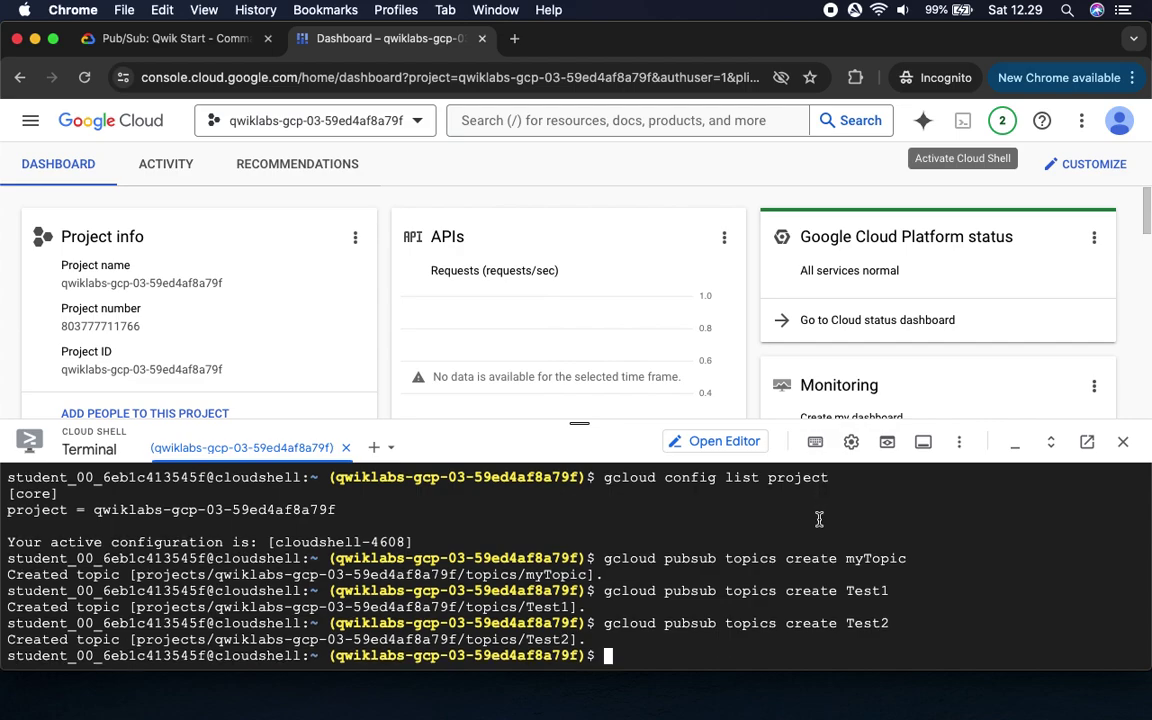
- Run gcloud pubsub topics list, showing Test2, Test1 and myTopic
left_click(175, 38)
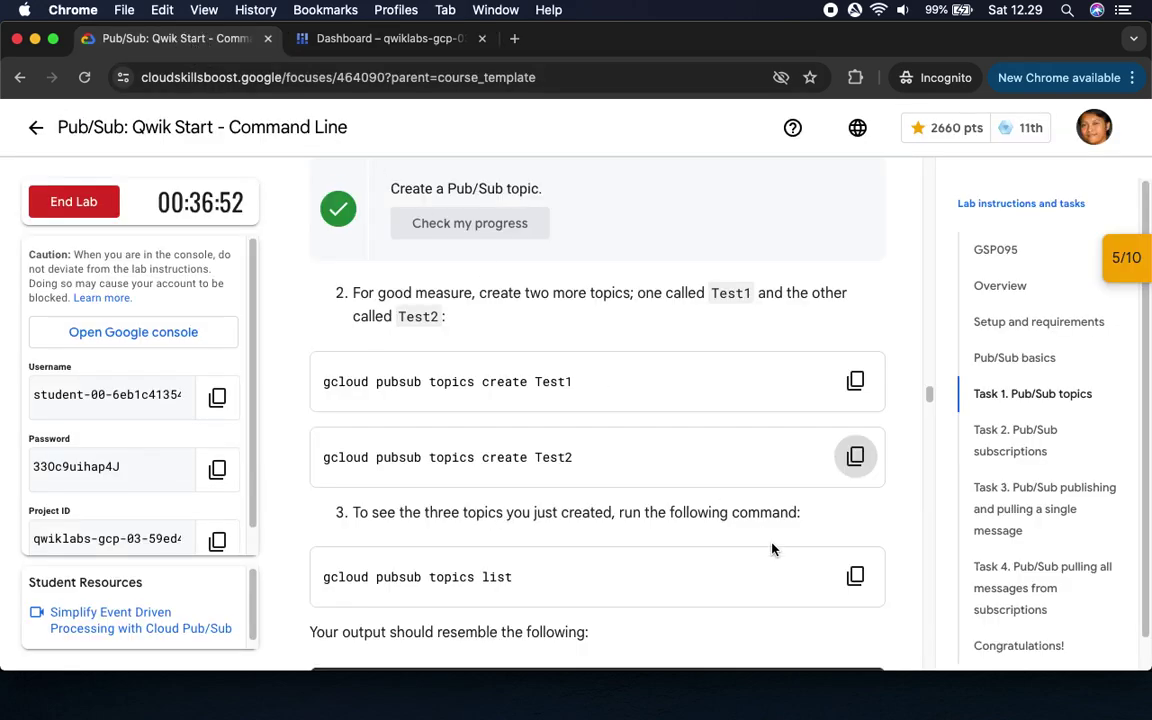
scroll(772, 549, "down", 5)
left_click(852, 248)
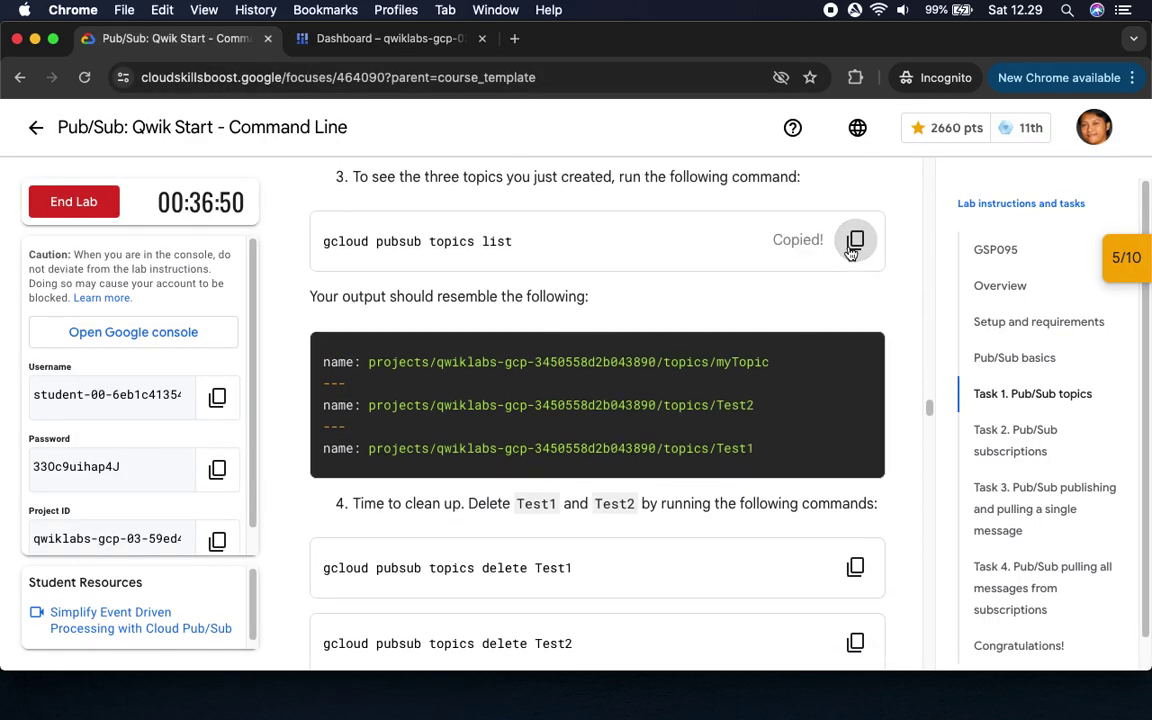
left_click(390, 38)
key("super+v")
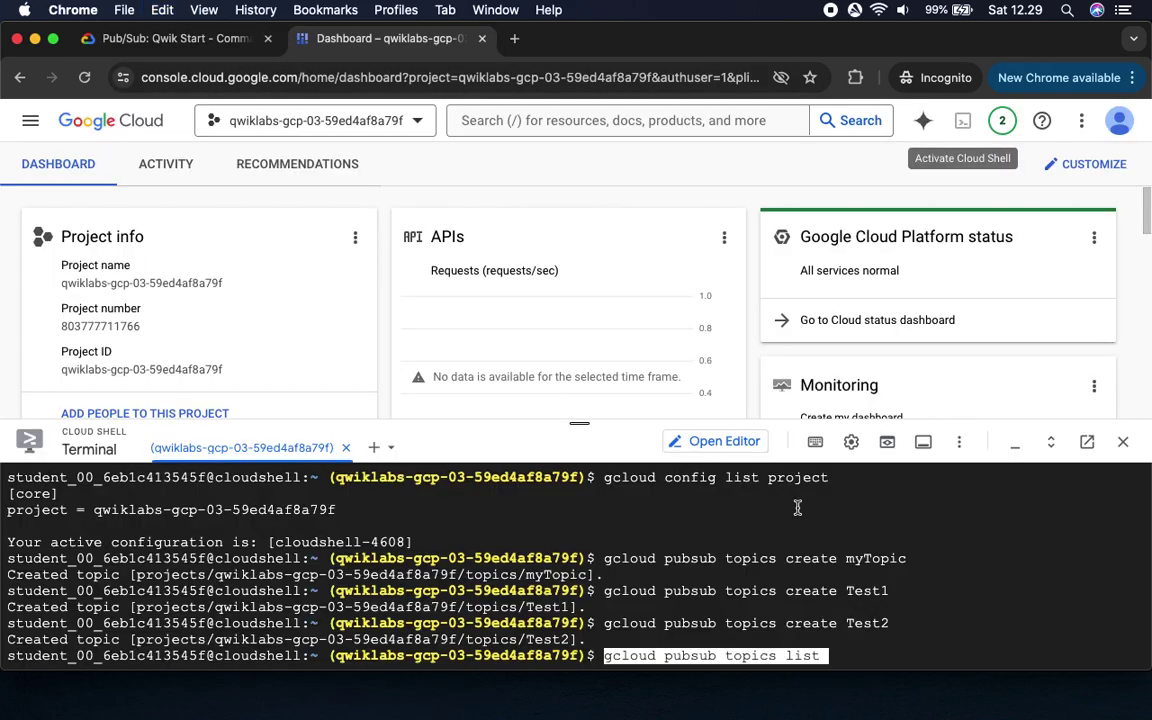
key("Return")
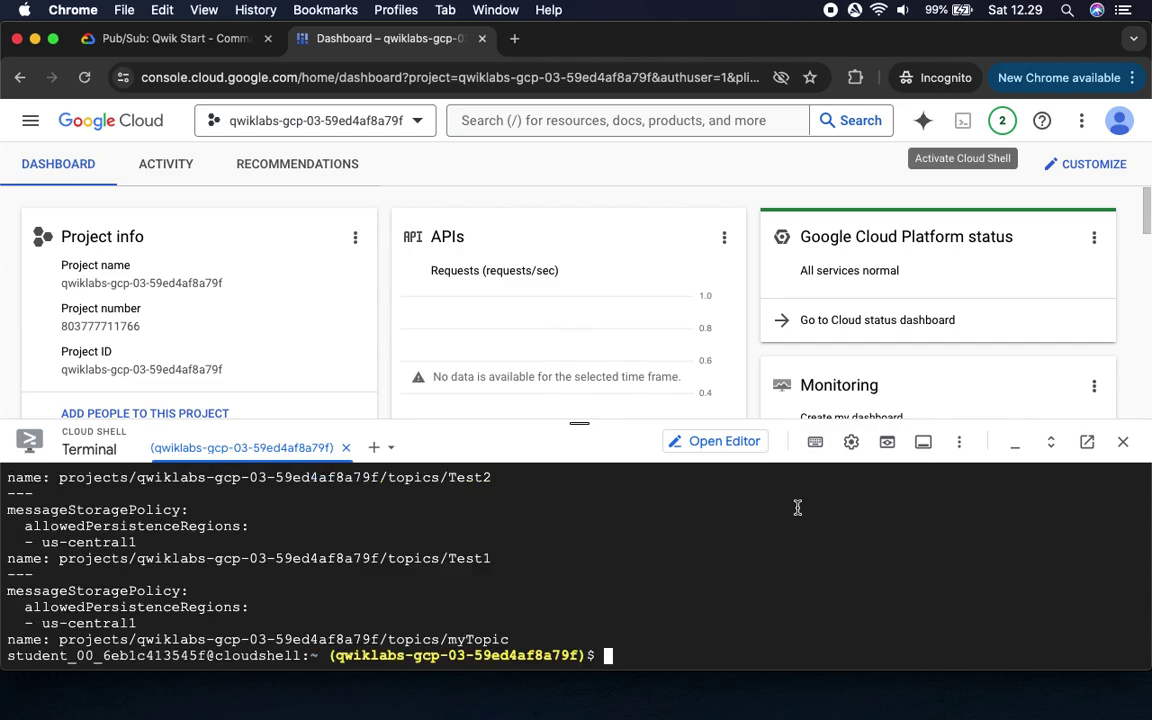
scroll(760, 600, "up", 5)
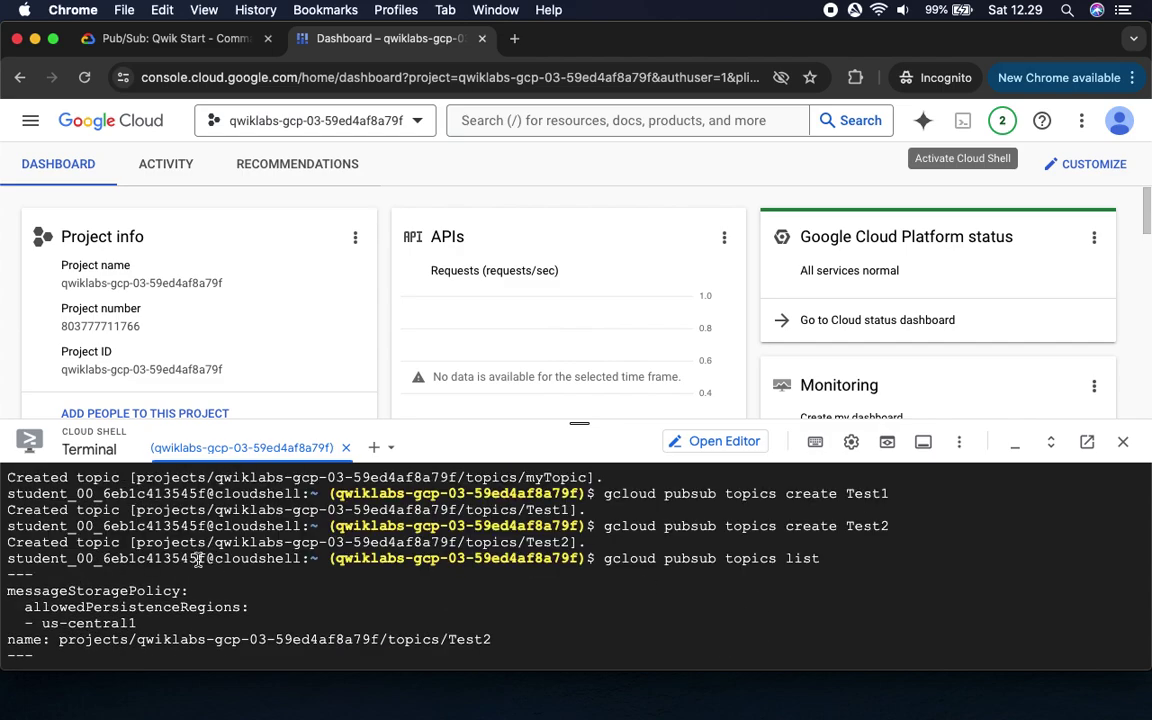
scroll(265, 632, "down", 3)
scroll(265, 632, "down", 2)
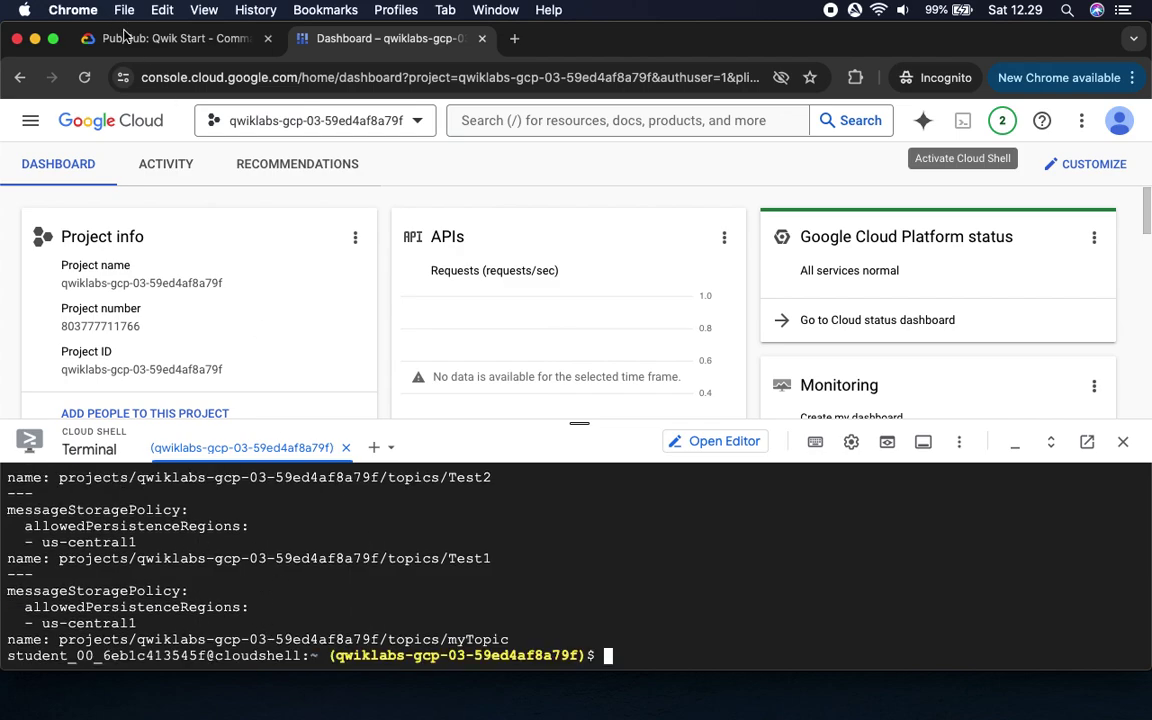
left_click(160, 40)
scroll(792, 298, "down", 5)
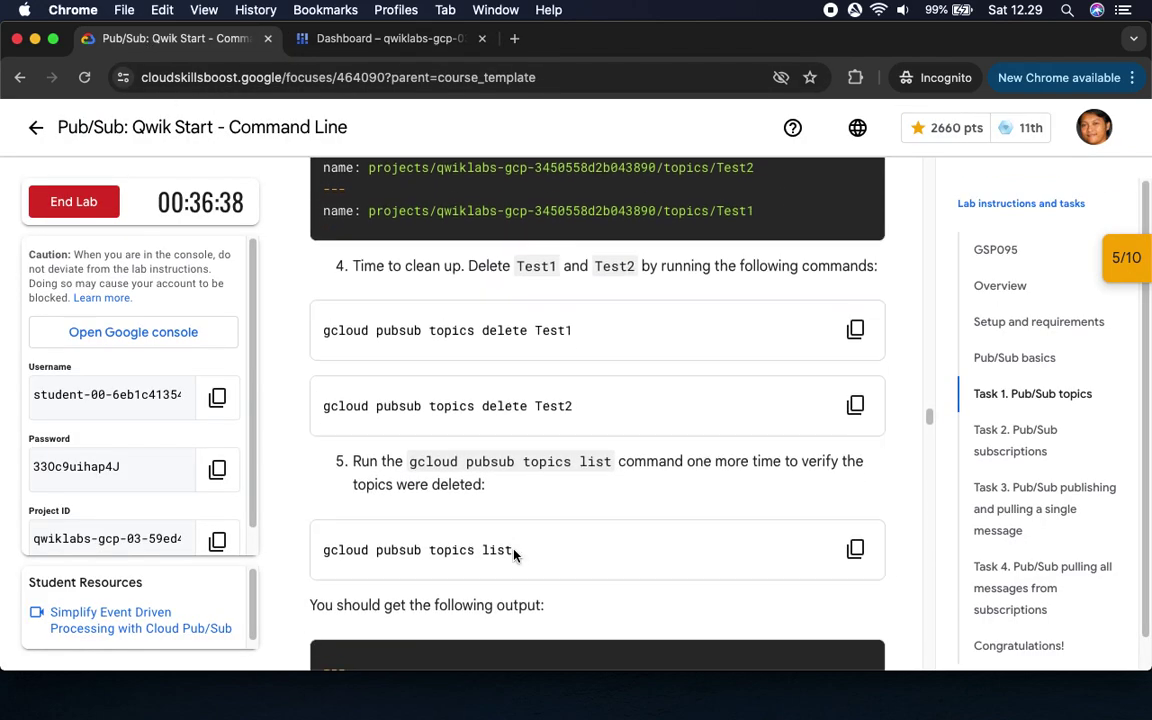
- Delete topics Test1 and Test2 with gcloud pubsub topics delete
left_click(855, 259)
left_click(398, 38)
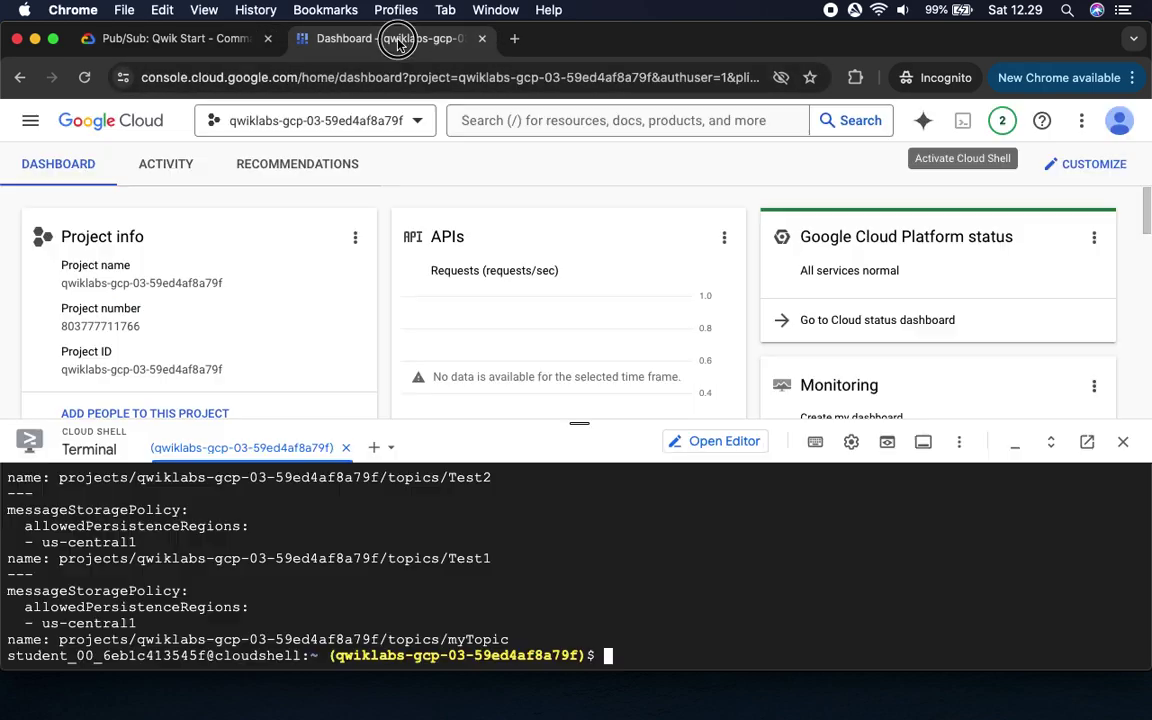
key("super+v")
key("Return")
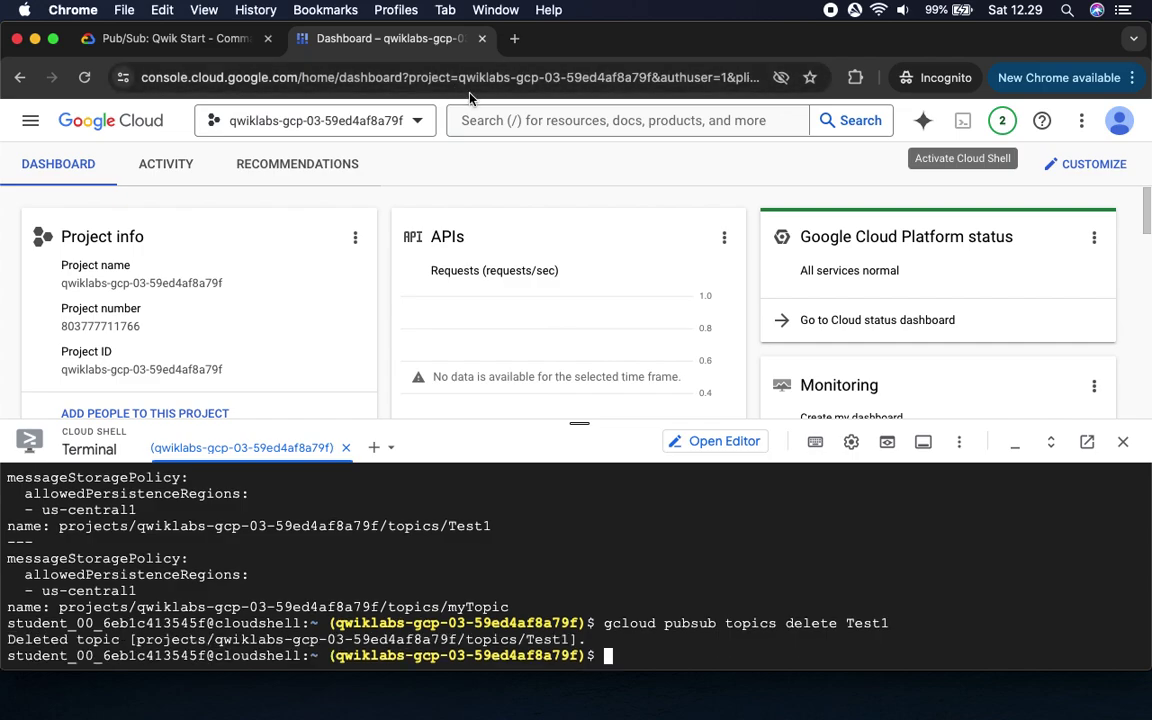
left_click(155, 40)
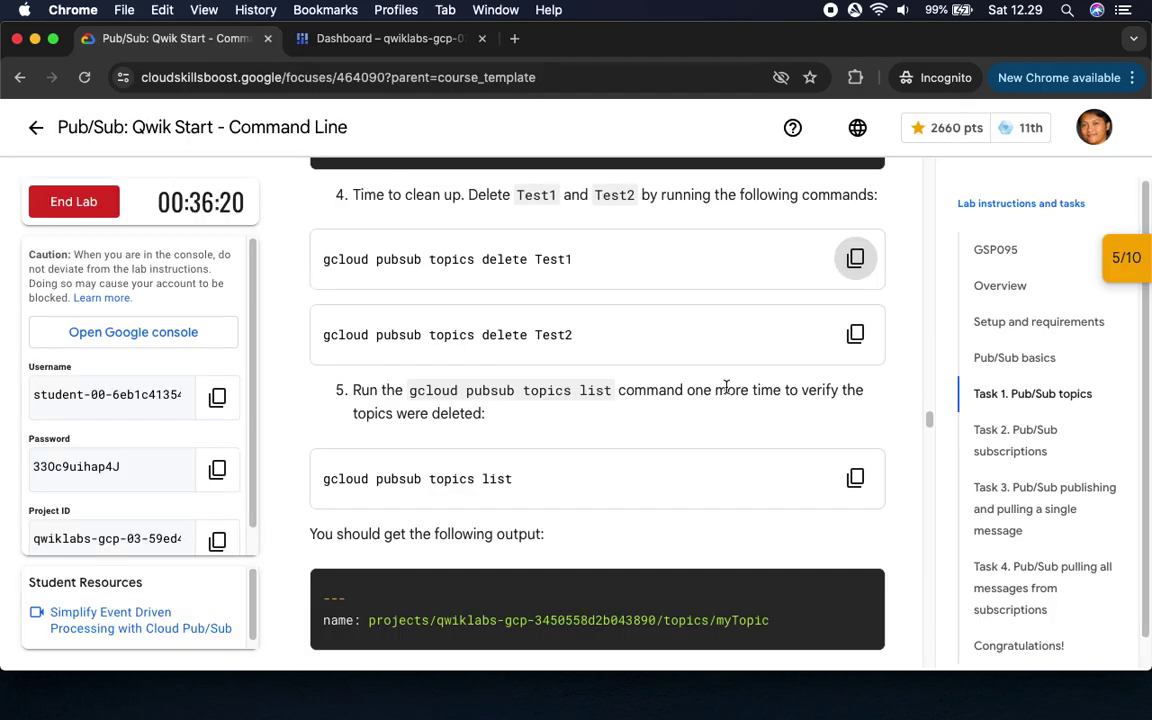
left_click(854, 334)
left_click(348, 38)
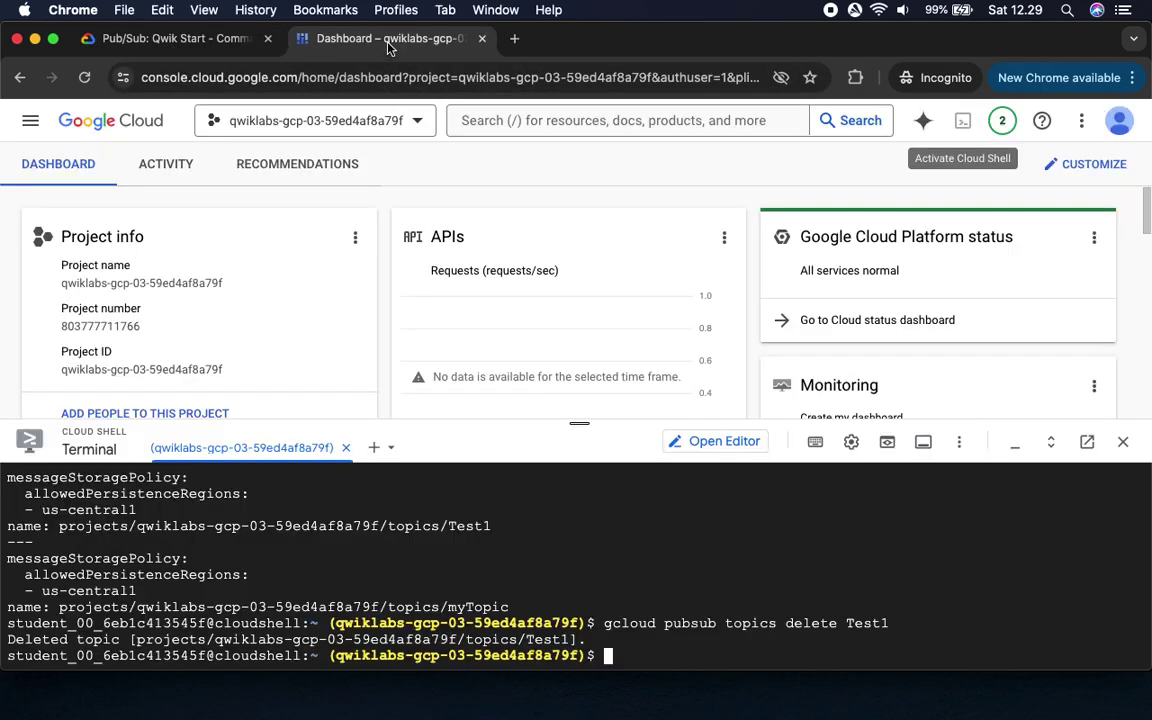
key("super+v")
key("Return")
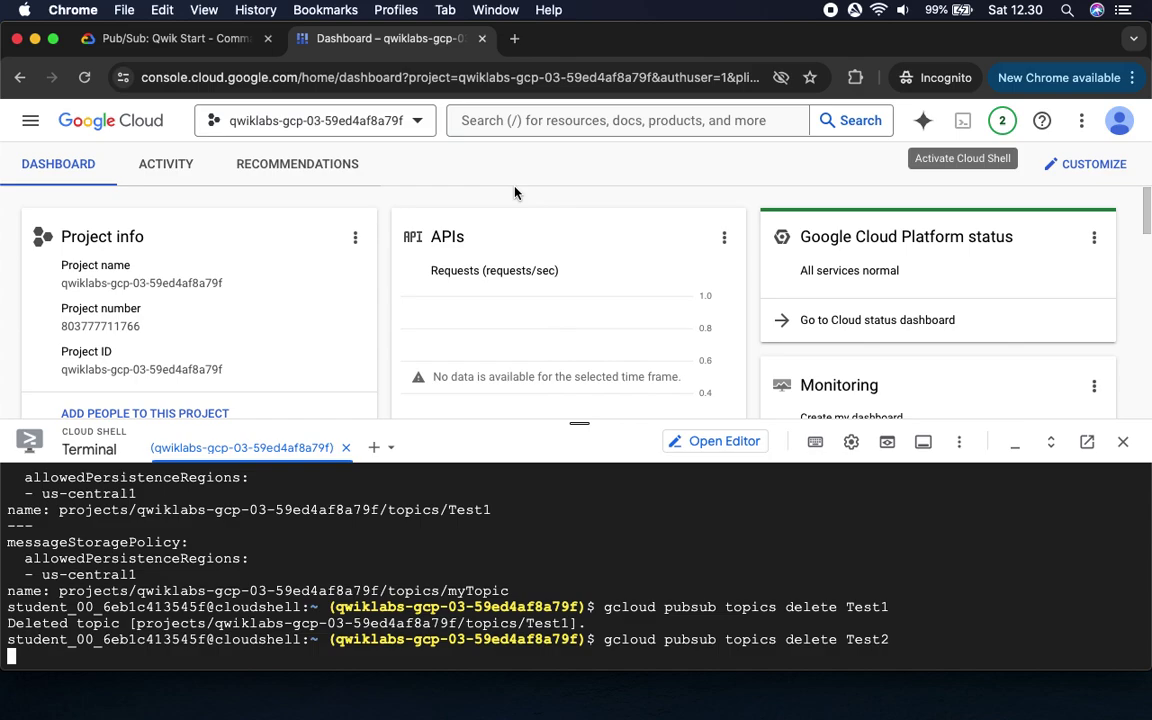
- Rerun gcloud pubsub topics list to confirm only myTopic remains
left_click(202, 48)
scroll(680, 365, "down", 3)
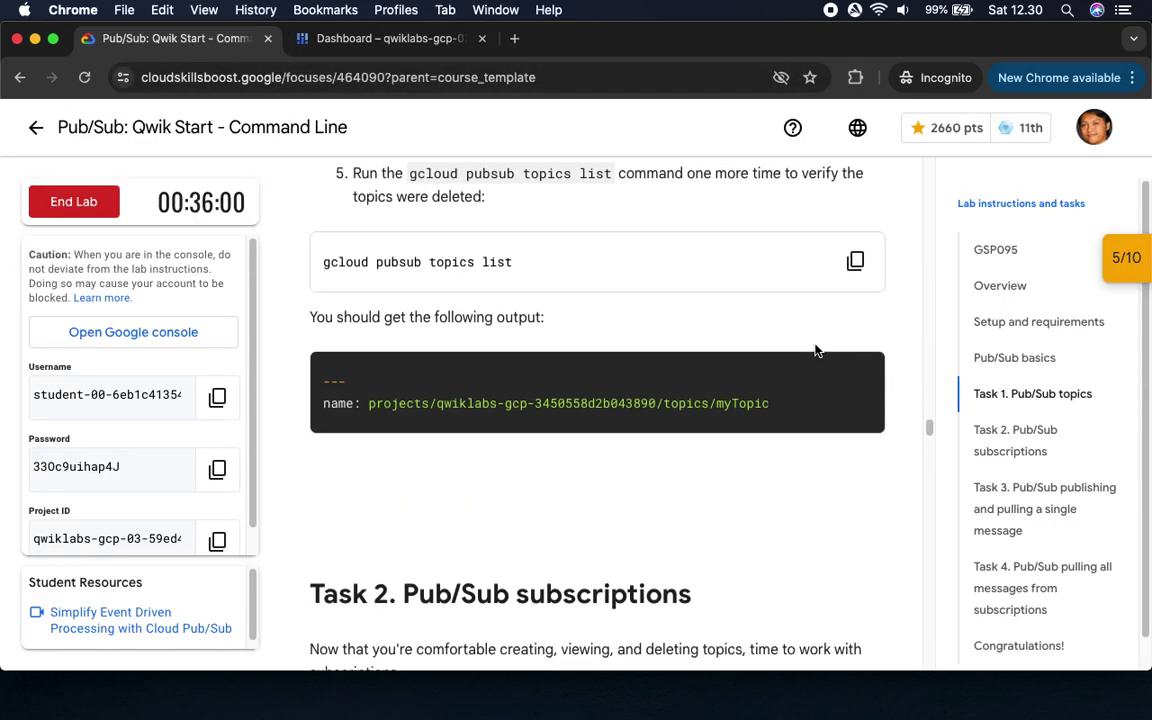
left_click(855, 261)
left_click(406, 42)
key("super+v")
key("Return")
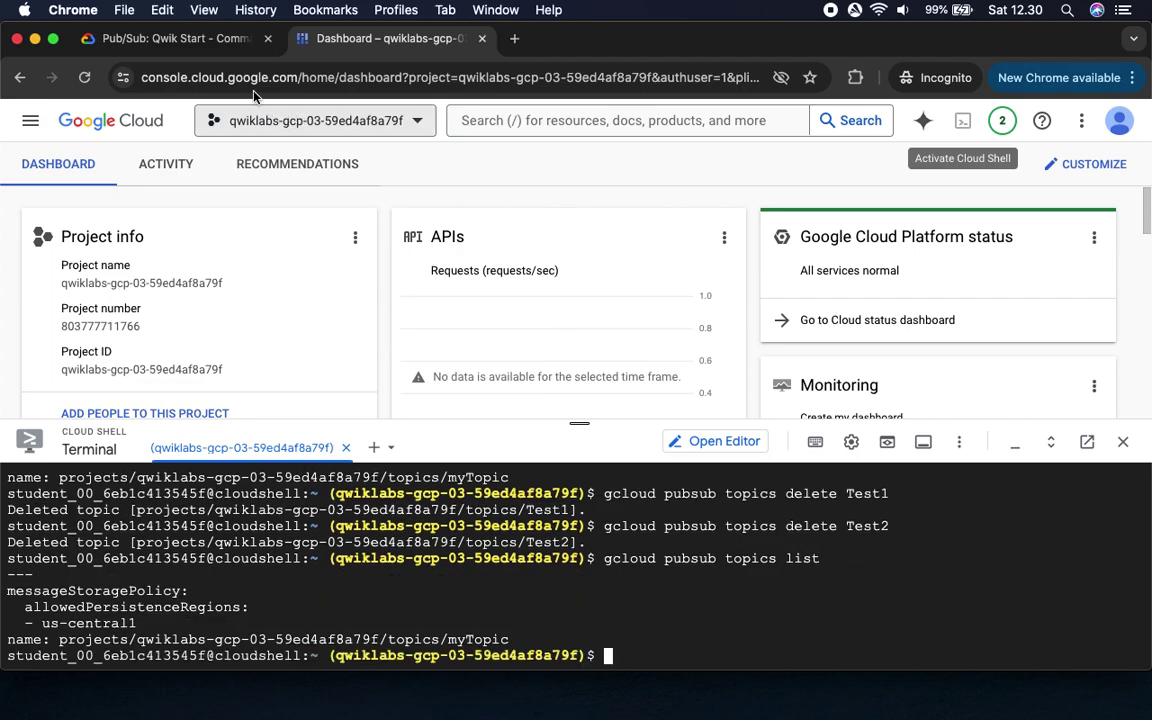
left_click(161, 40)
scroll(483, 355, "down", 3)
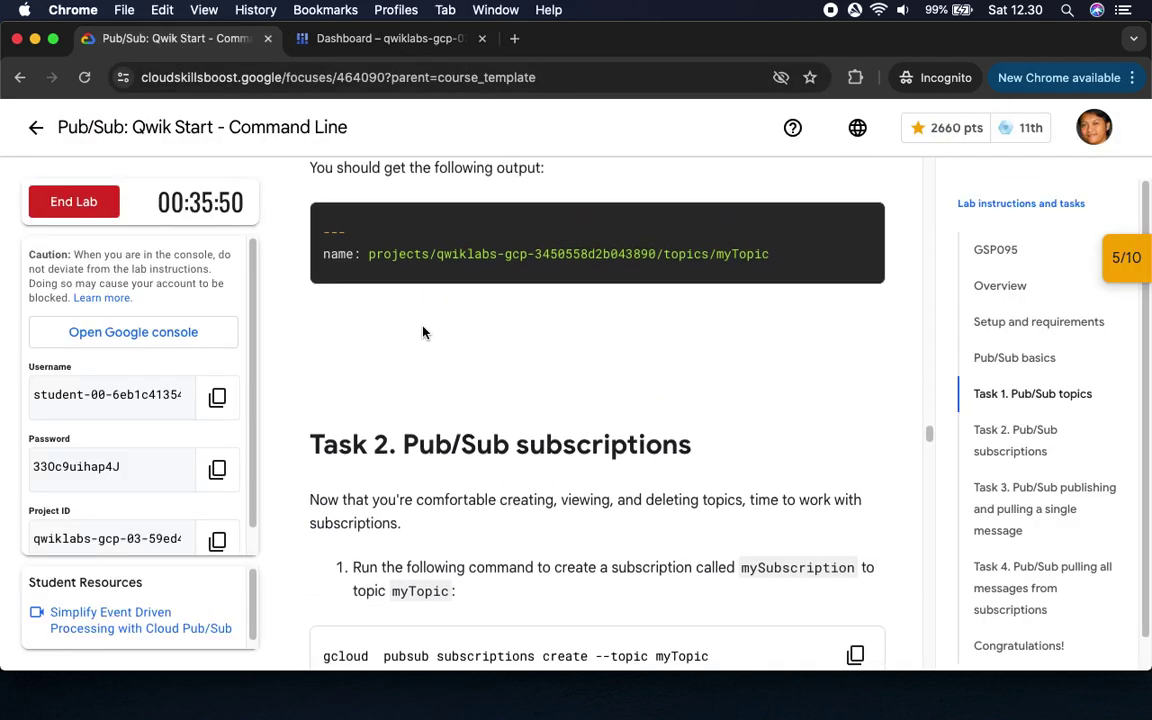
- Create the subscription mySubscription on myTopic in Cloud Shell
scroll(424, 332, "down", 3)
scroll(586, 327, "down", 2)
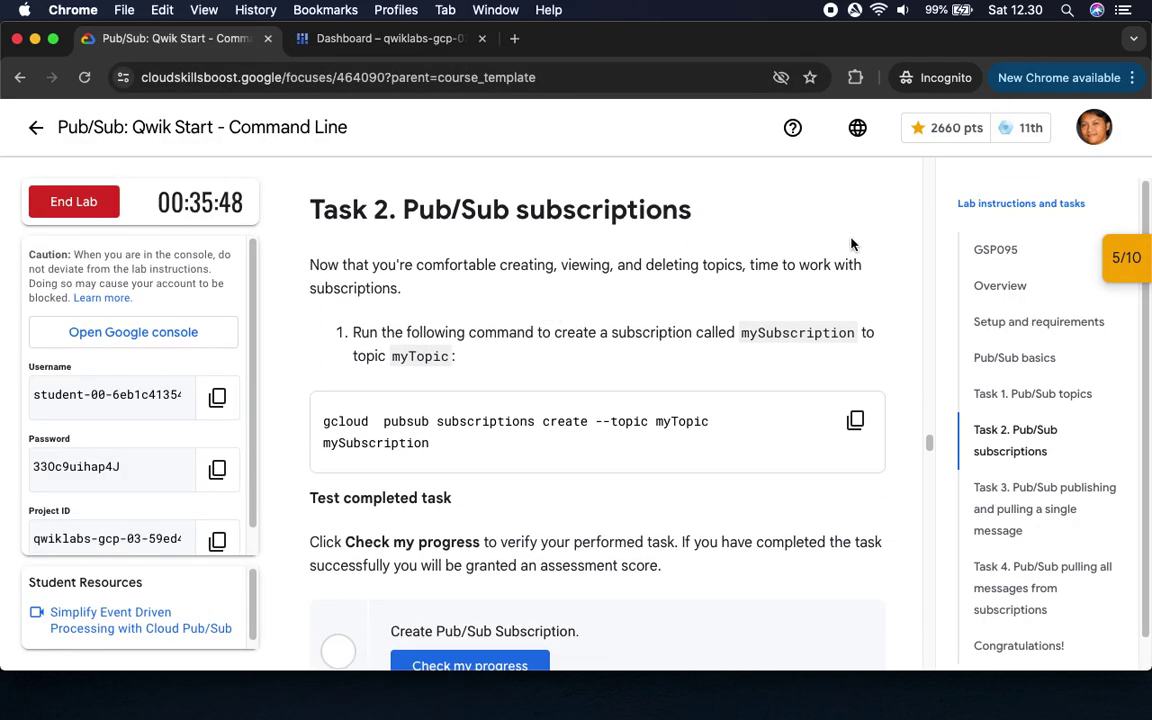
left_click(852, 421)
left_click(356, 38)
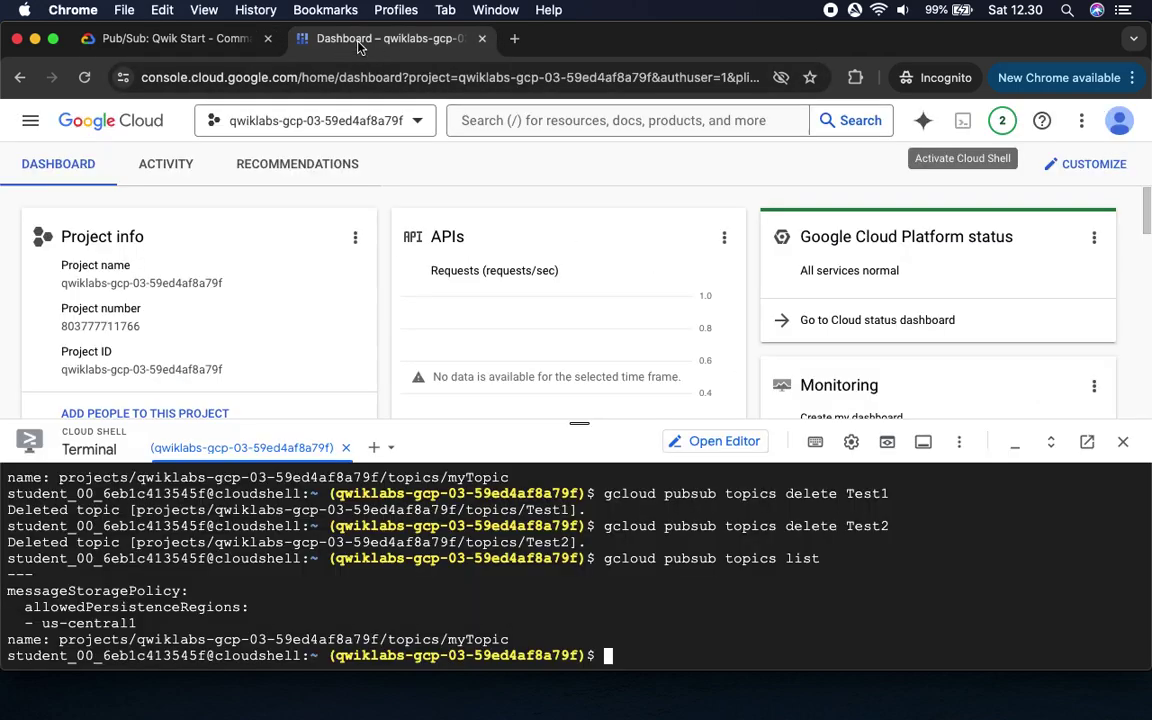
key("super+v")
key("Return")
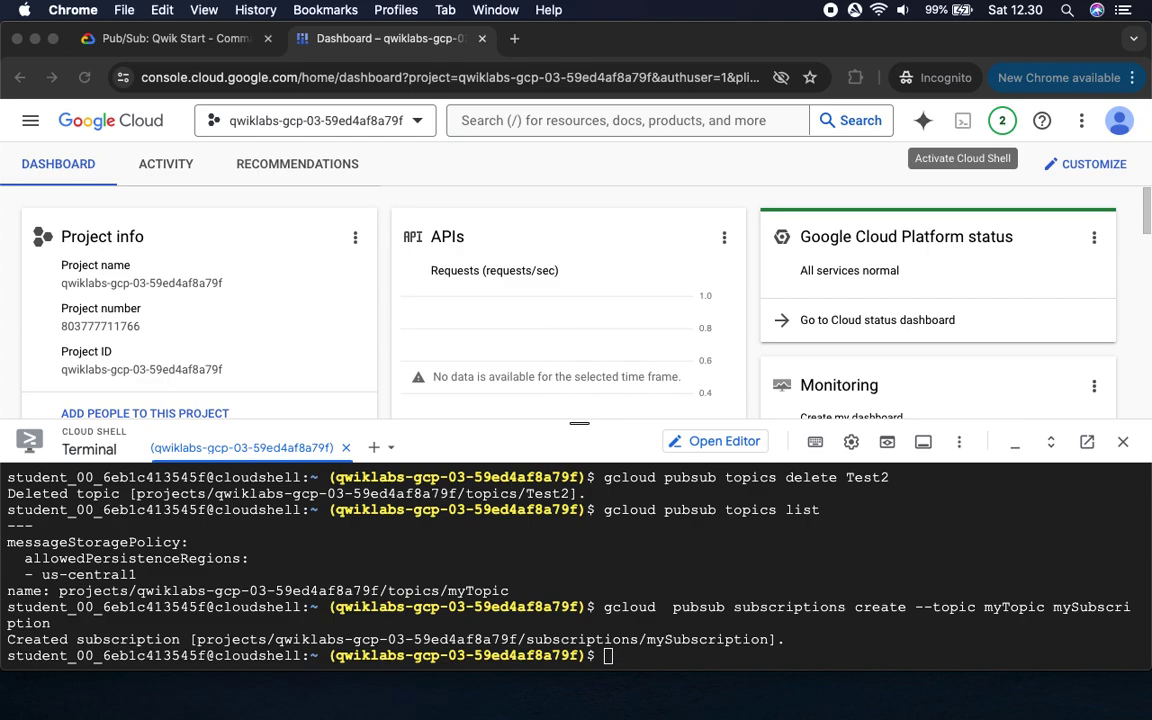
- Verify the subscription checkpoint, bringing the lab score to 10/10
left_click(185, 36)
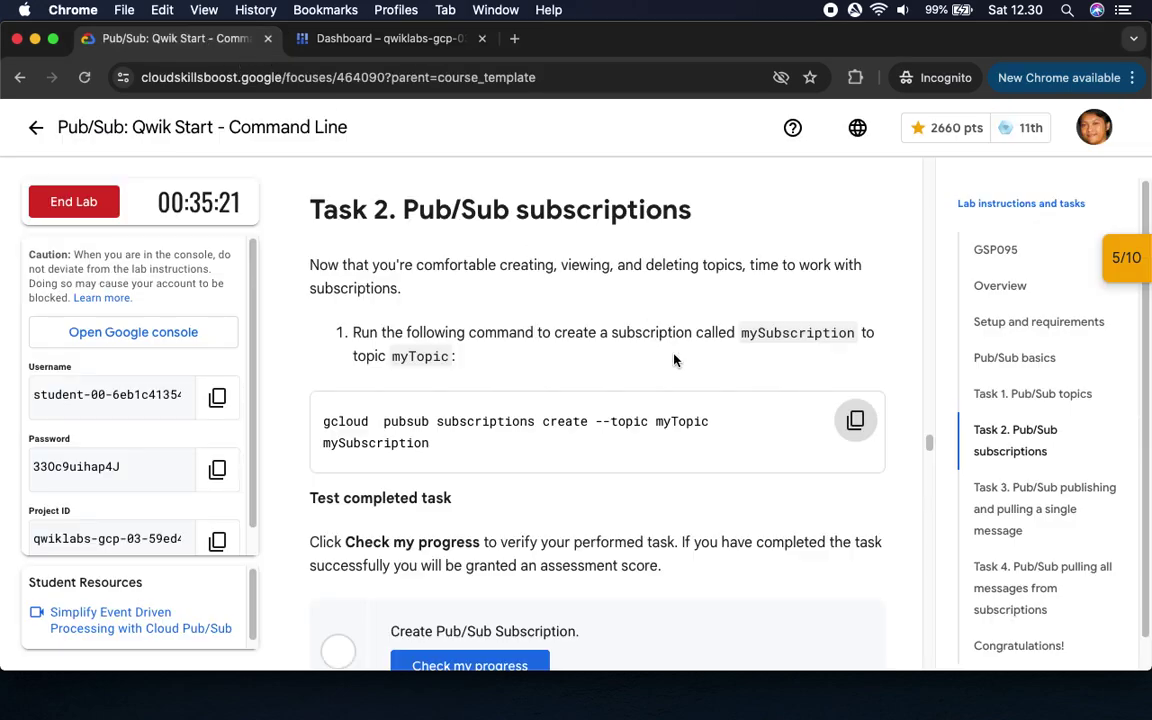
scroll(675, 360, "down", 3)
left_click(470, 517)
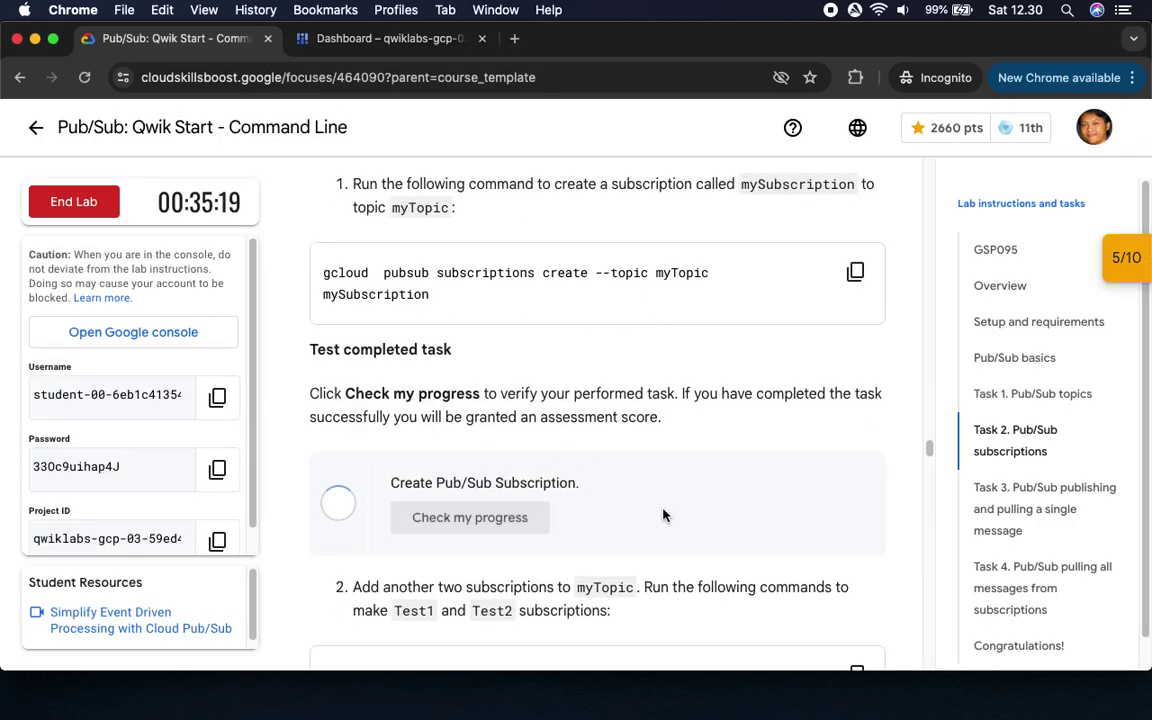
scroll(663, 515, "down", 6)
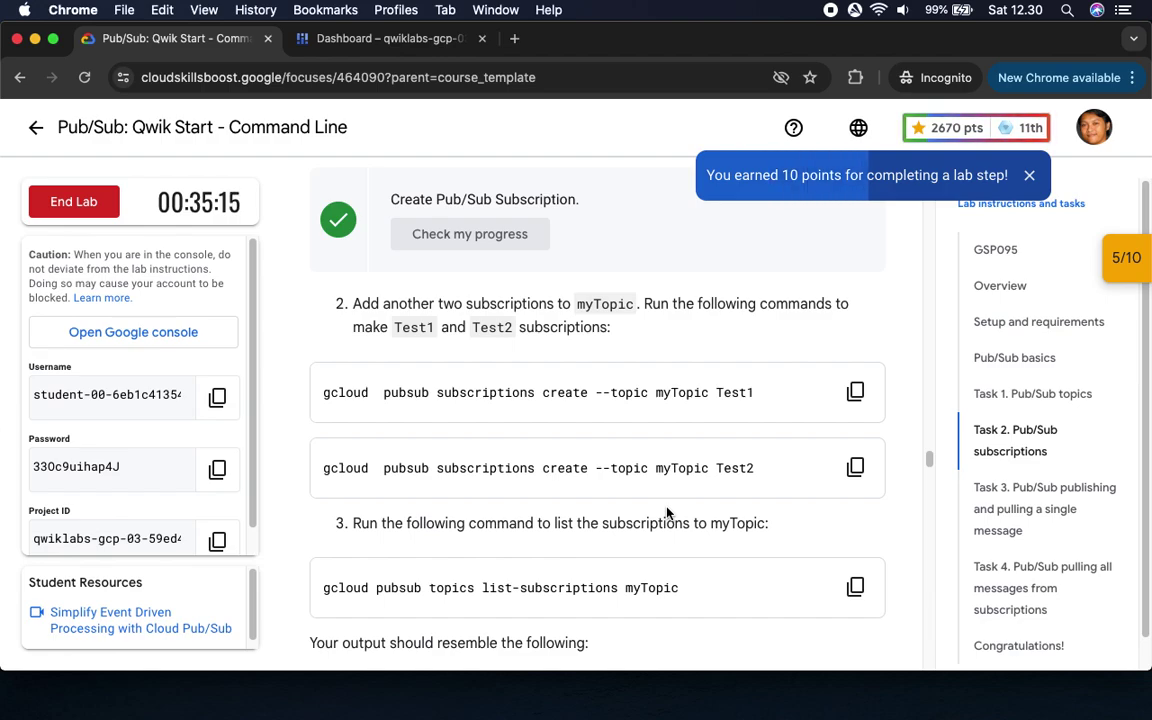
left_click(1125, 266)
left_click(993, 370)
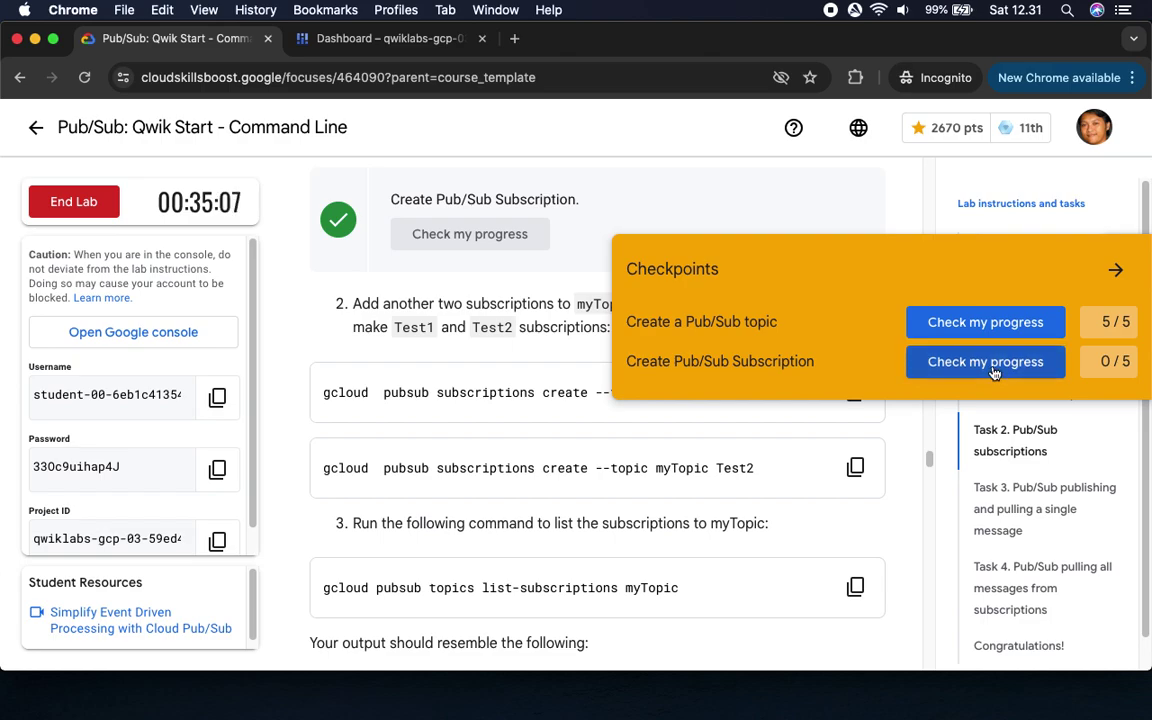
left_click(993, 368)
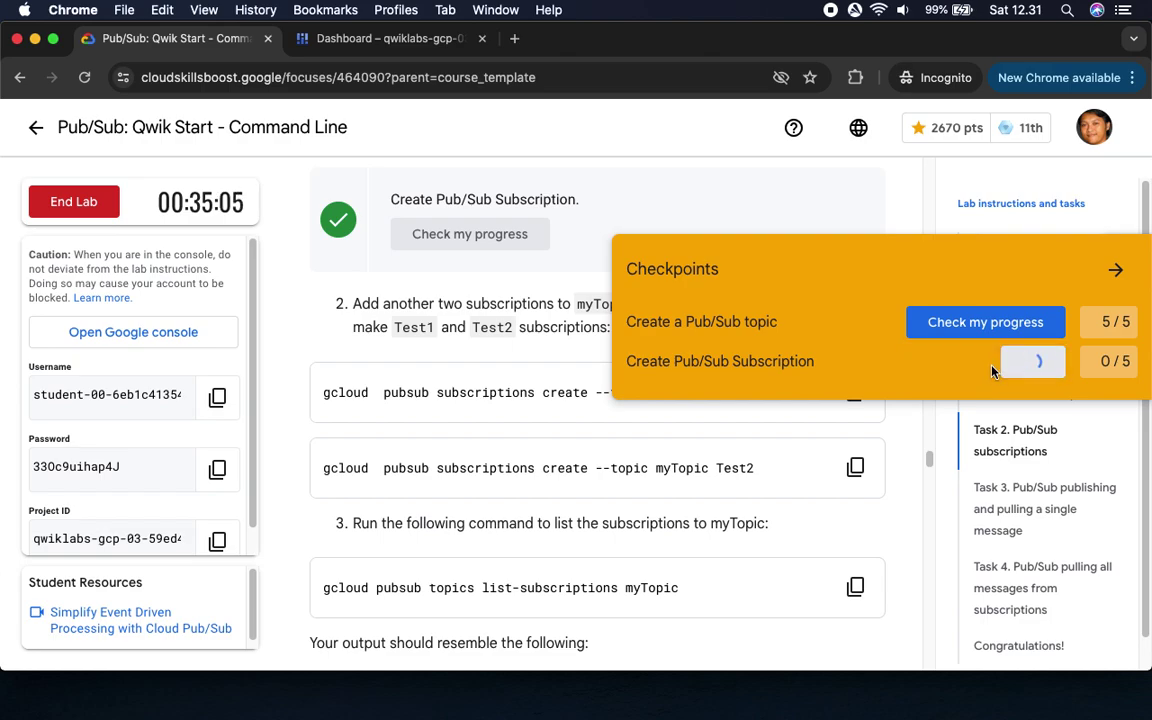
left_click(1113, 271)
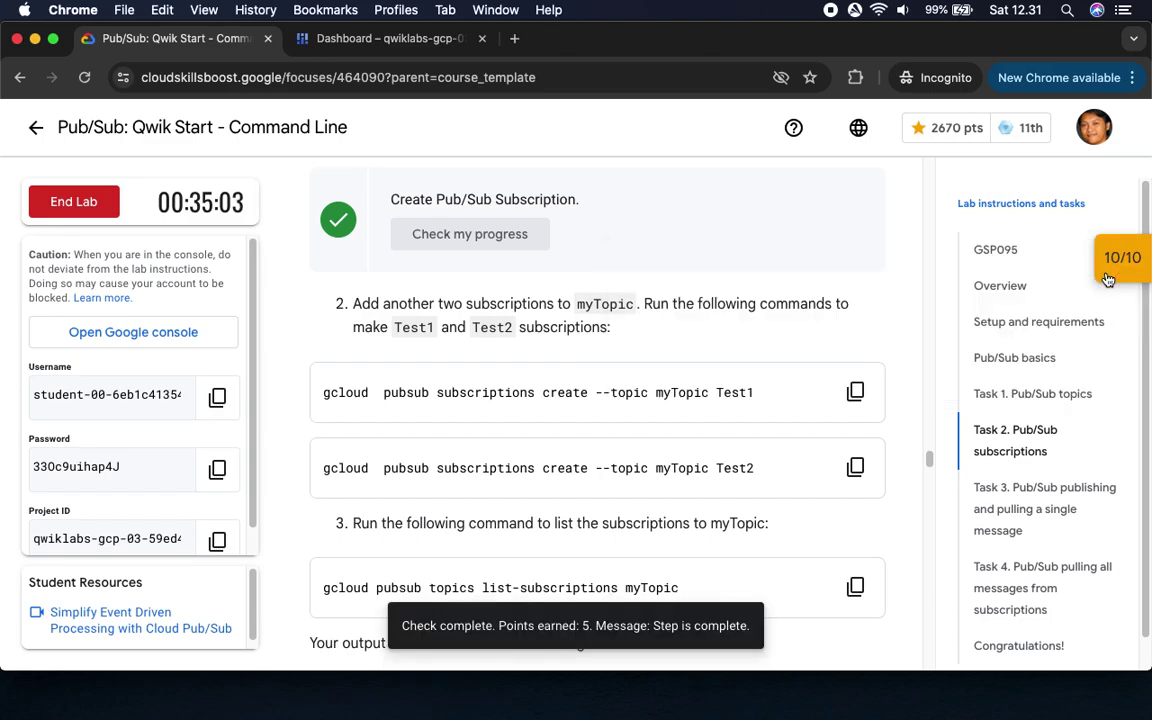
- Copy the command that creates subscription Test1 for Cloud Shell
scroll(762, 292, "down", 5)
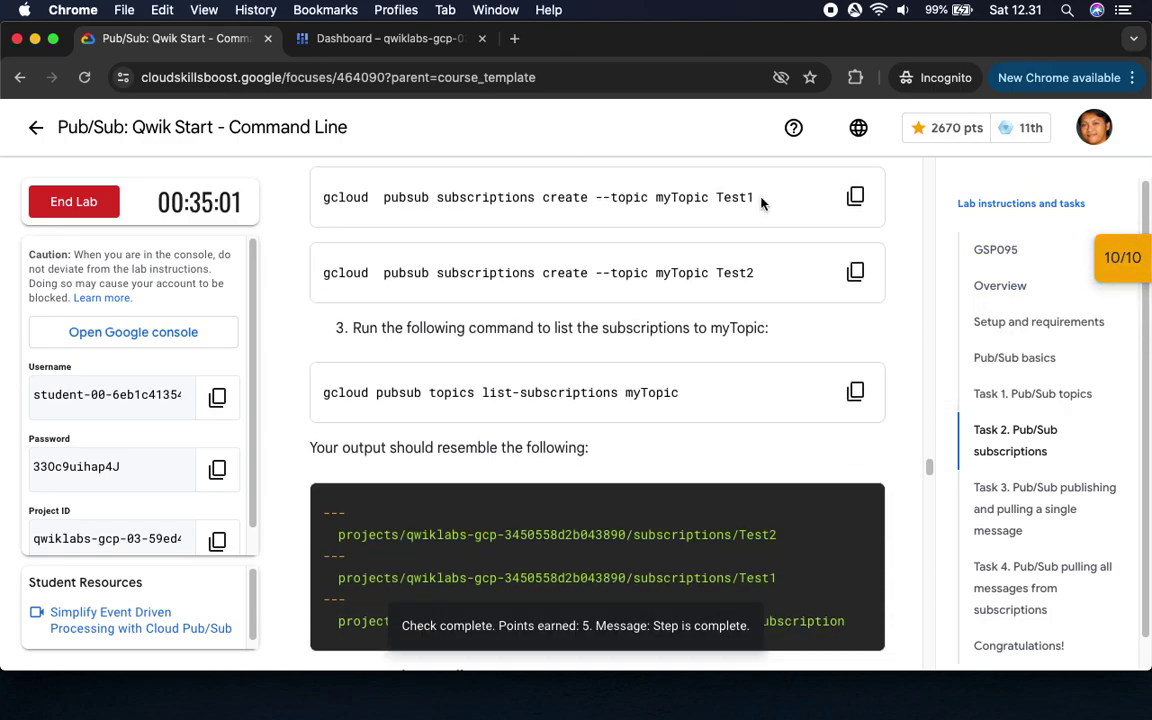
left_click(855, 197)
left_click(386, 38)
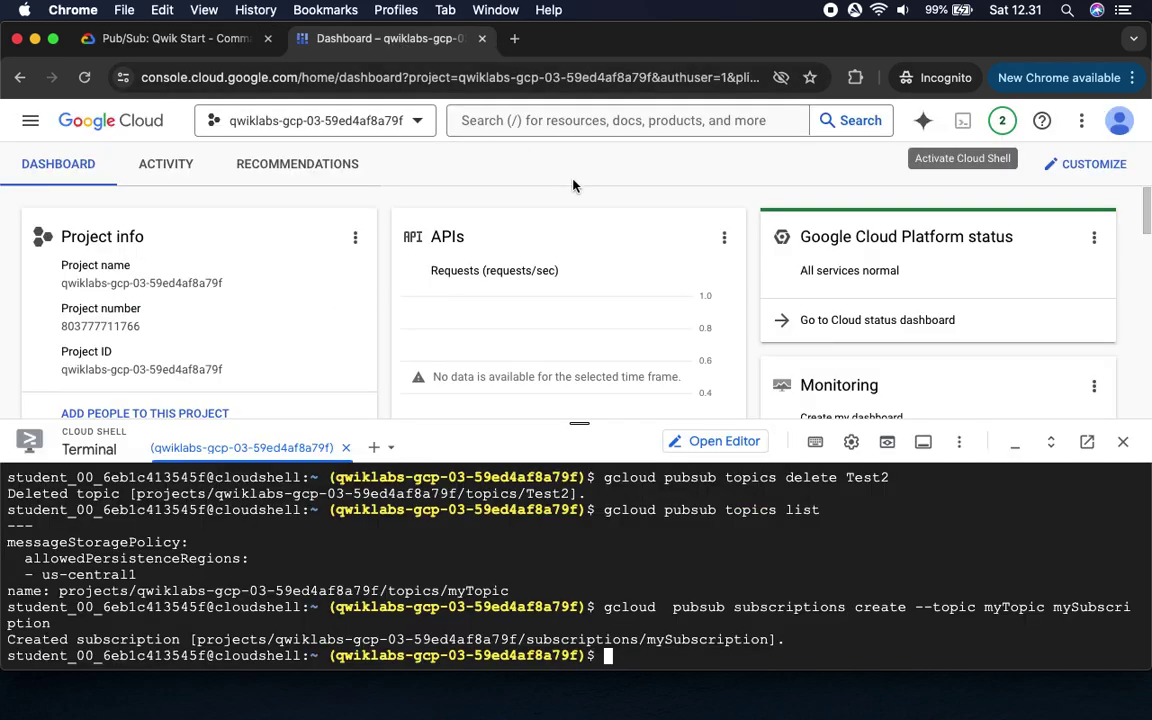
- Create subscriptions Test1 and Test2 on myTopic and enlarge the terminal
key("super+v")
key("Return")
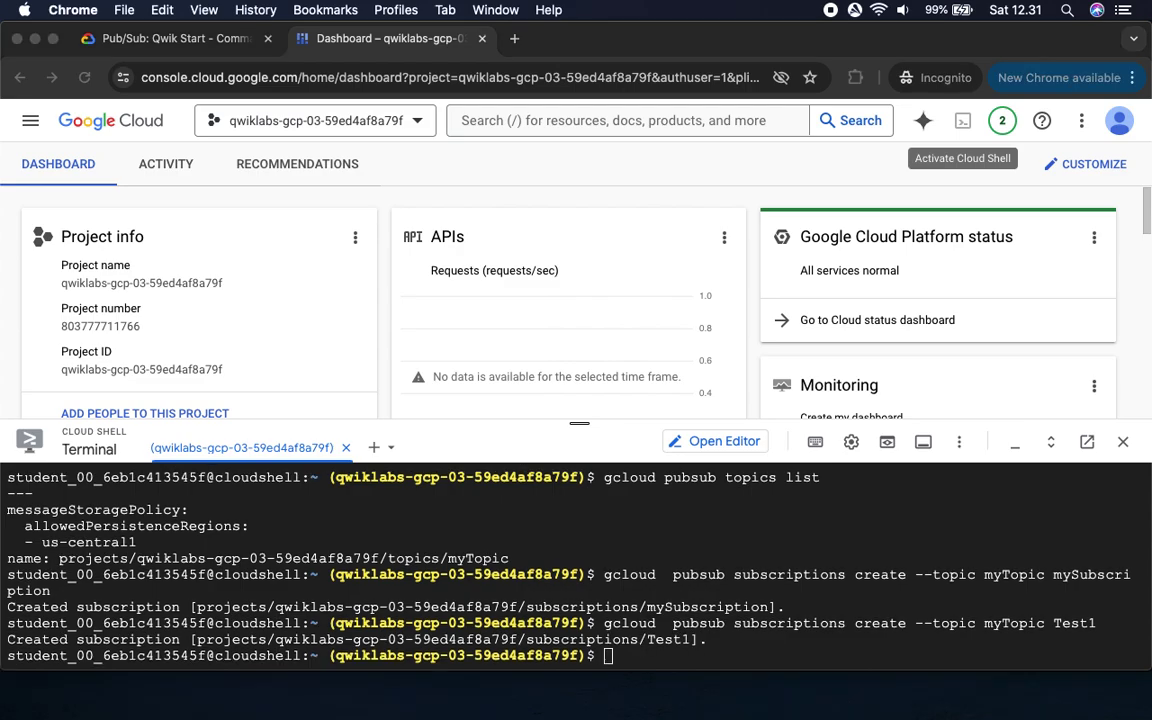
left_click(200, 37)
left_click(857, 274)
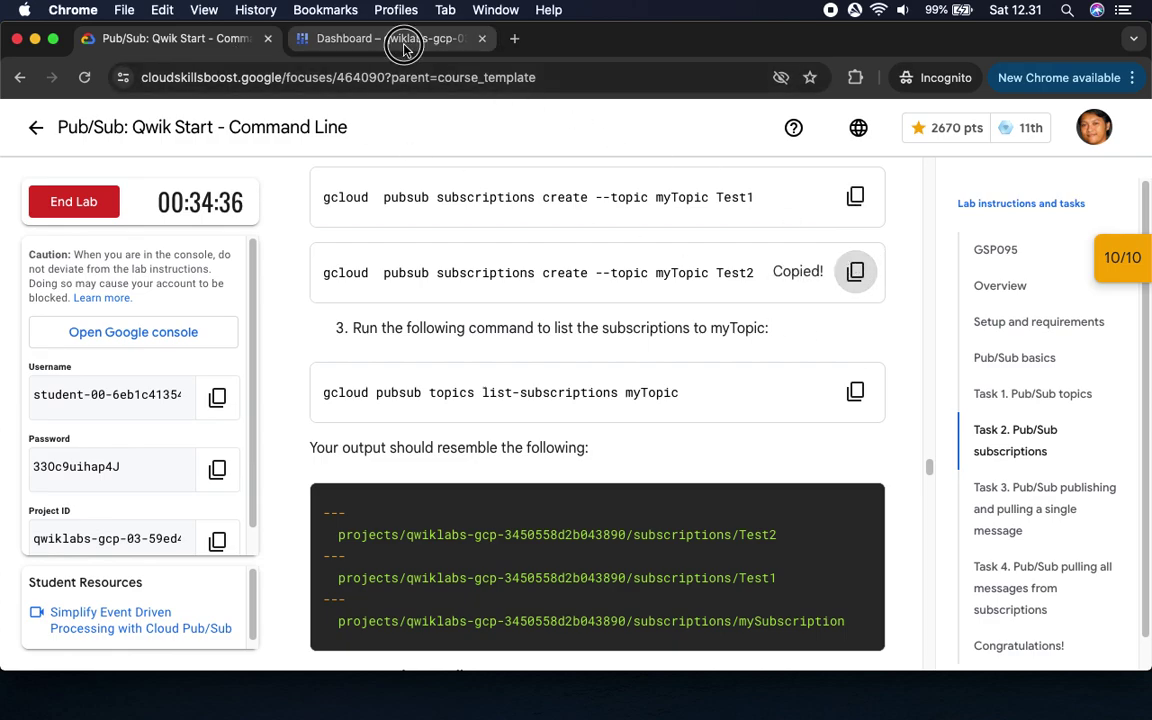
left_click(398, 40)
key("super+v")
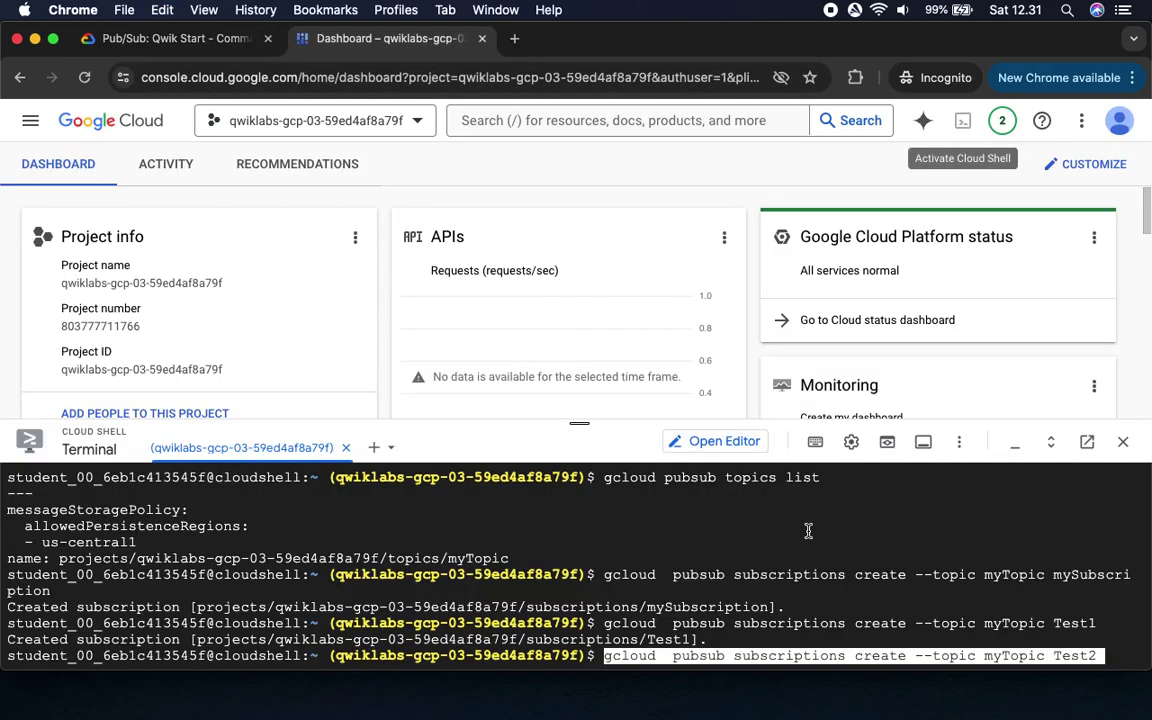
key("Return")
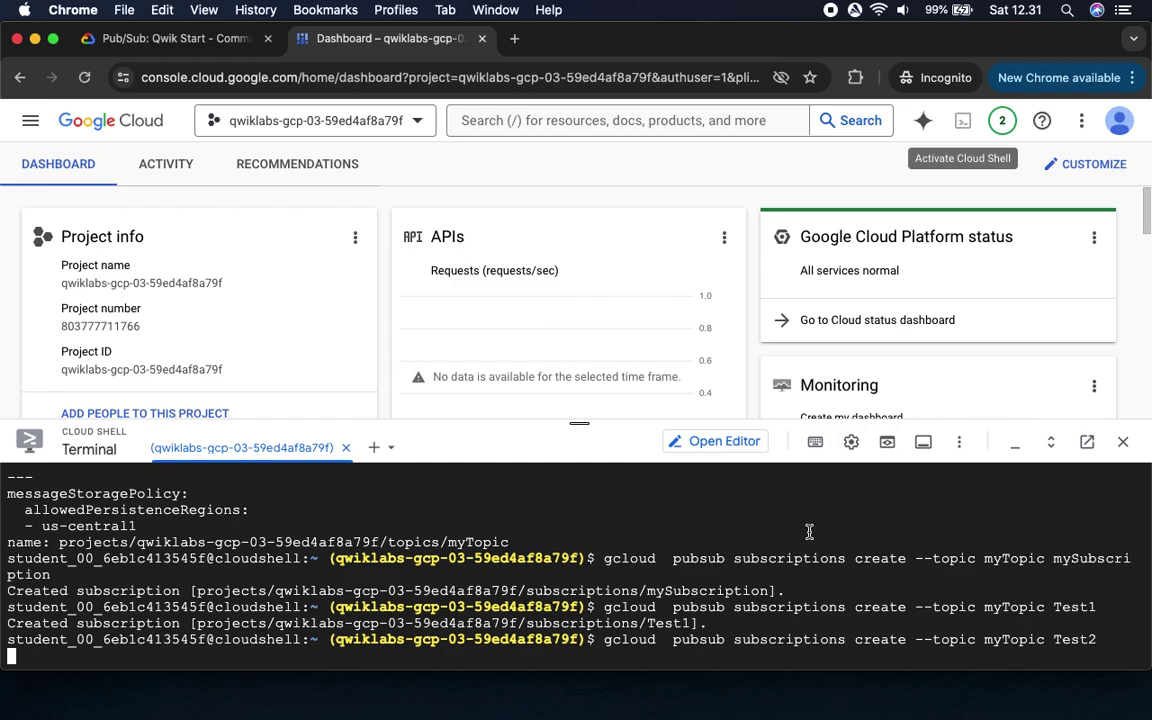
left_click_drag(579, 423, 583, 340)
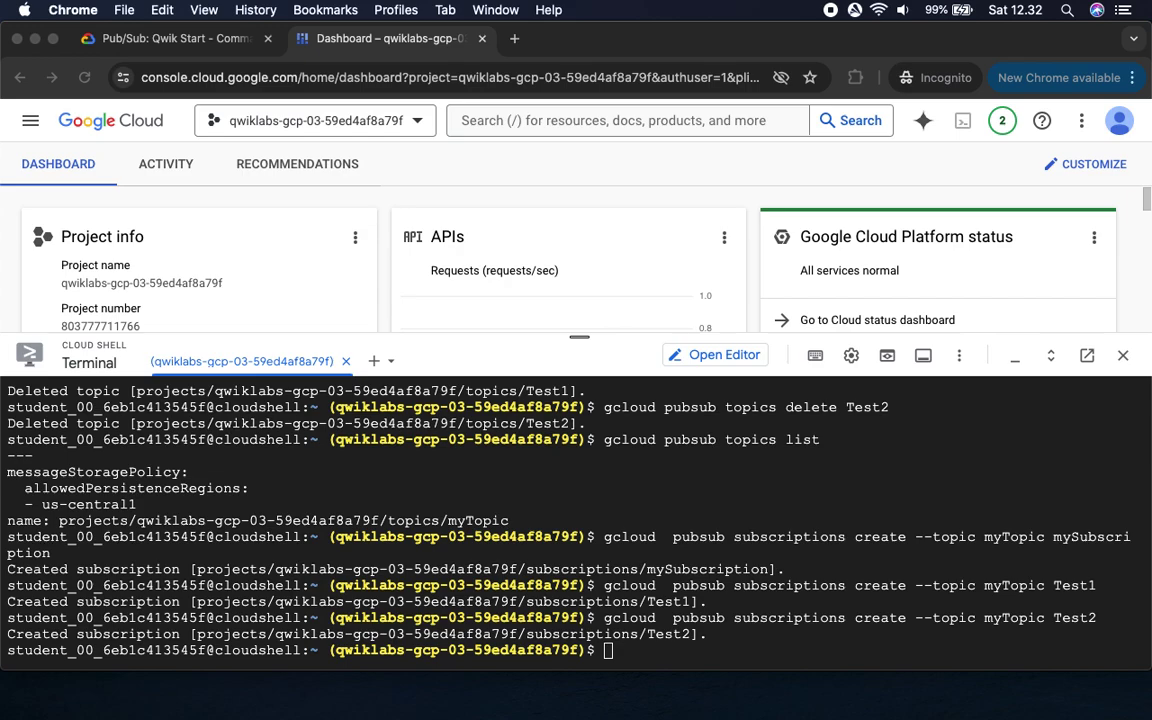
- List myTopic's subscriptions with gcloud pubsub topics list-subscriptions myTopic
left_click(110, 38)
left_click(855, 391)
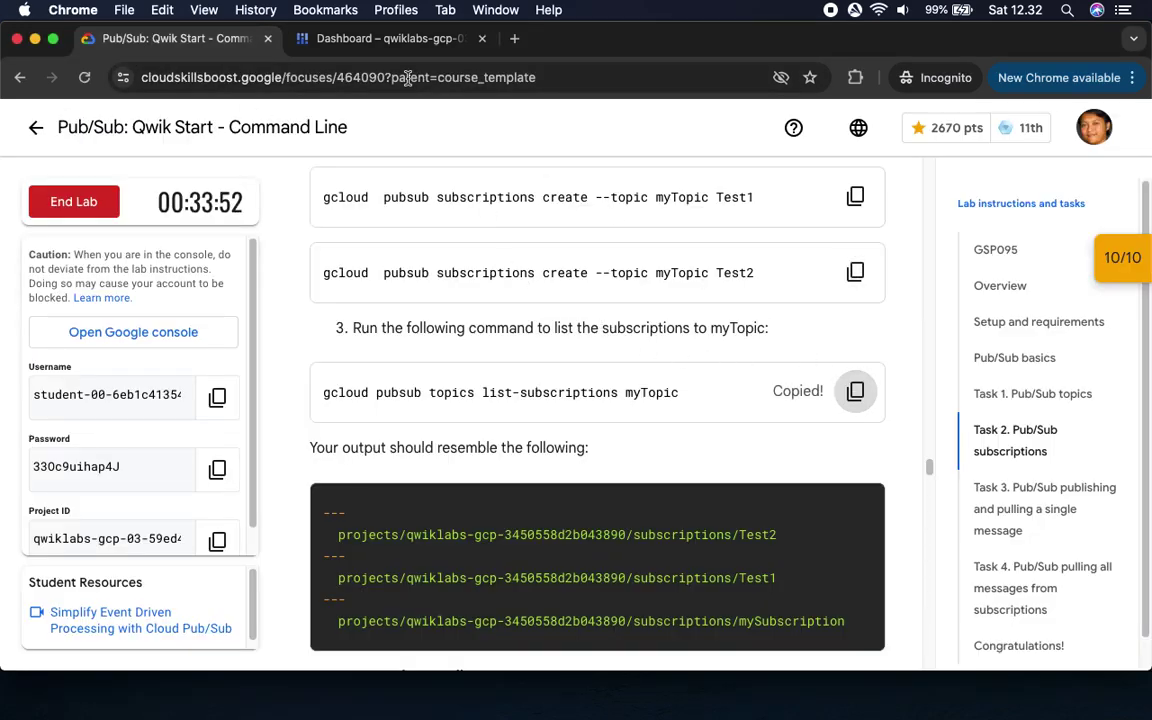
left_click(367, 40)
key("super+v")
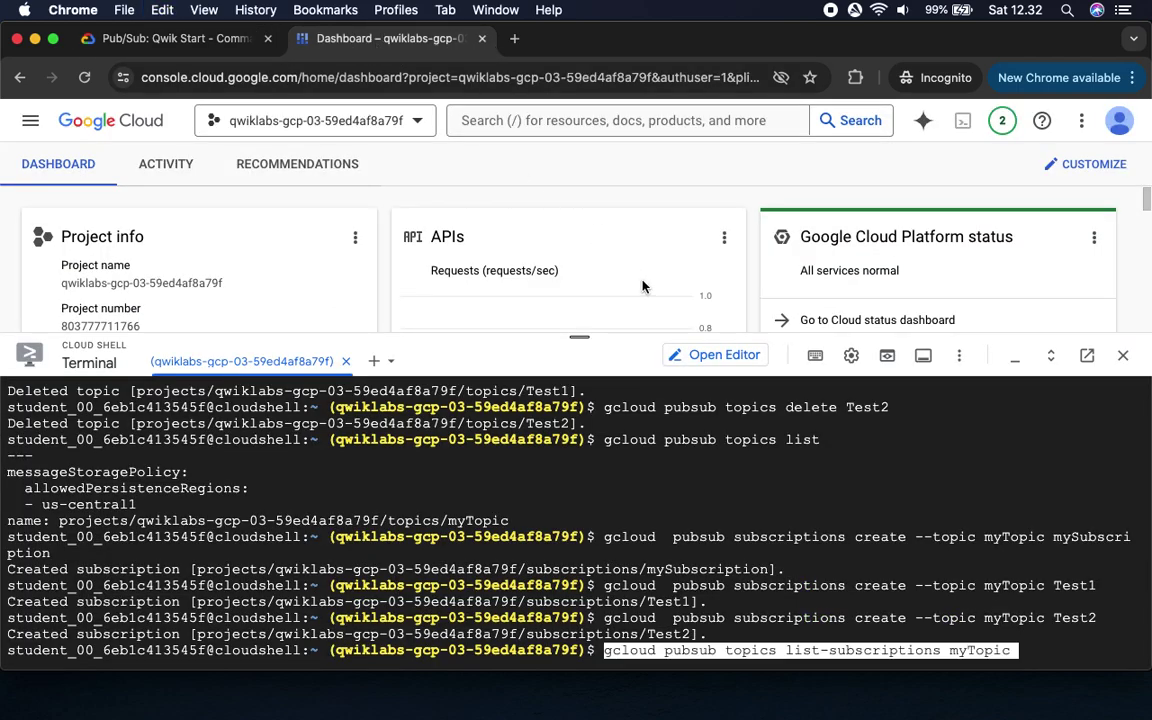
key("Return")
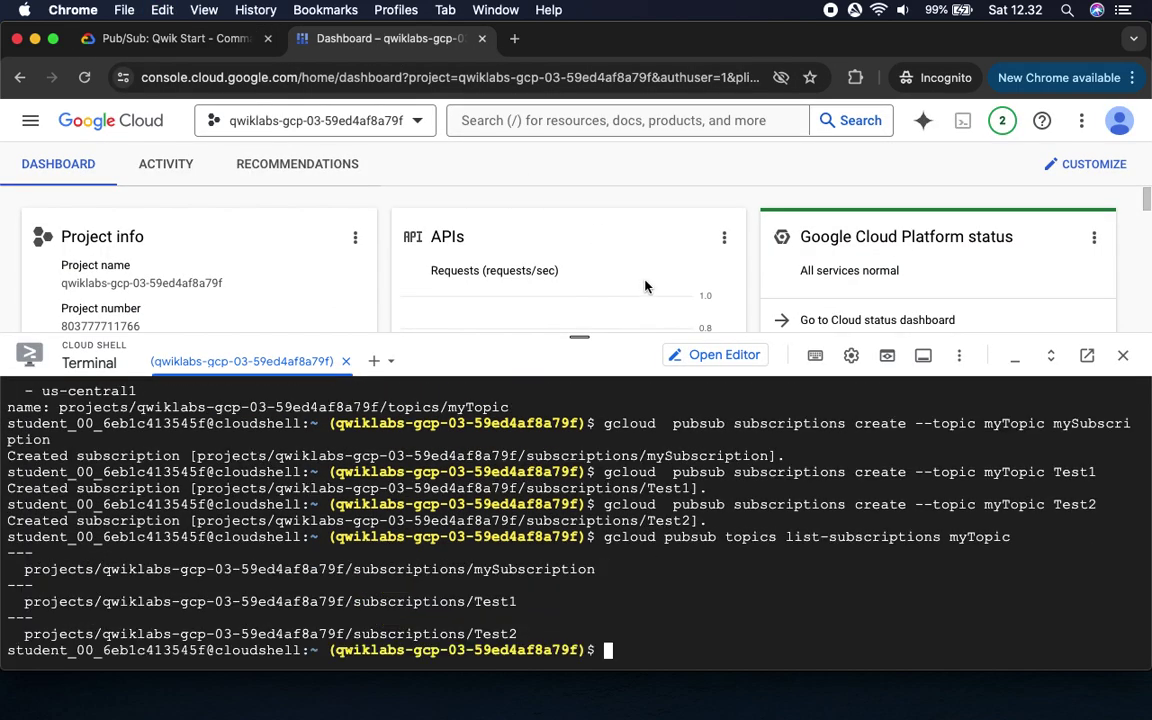
- Answer True to the lab's subscription quiz question
left_click(197, 46)
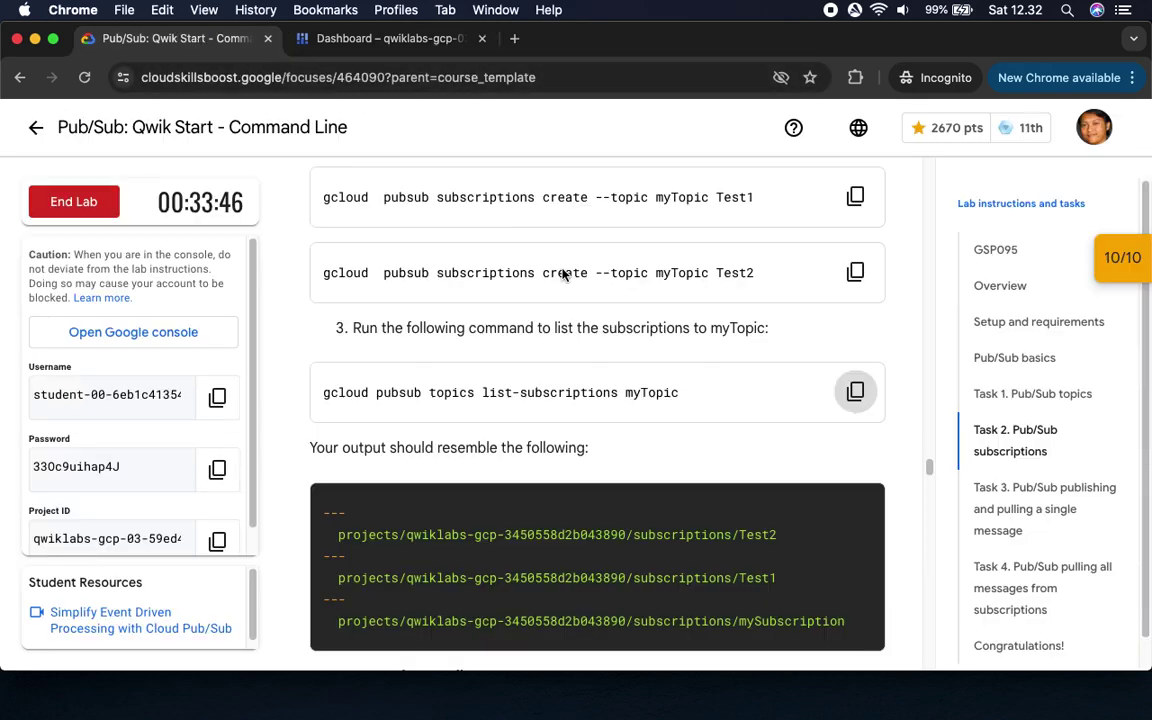
scroll(634, 364, "down", 1)
scroll(650, 398, "down", 3)
scroll(648, 397, "down", 3)
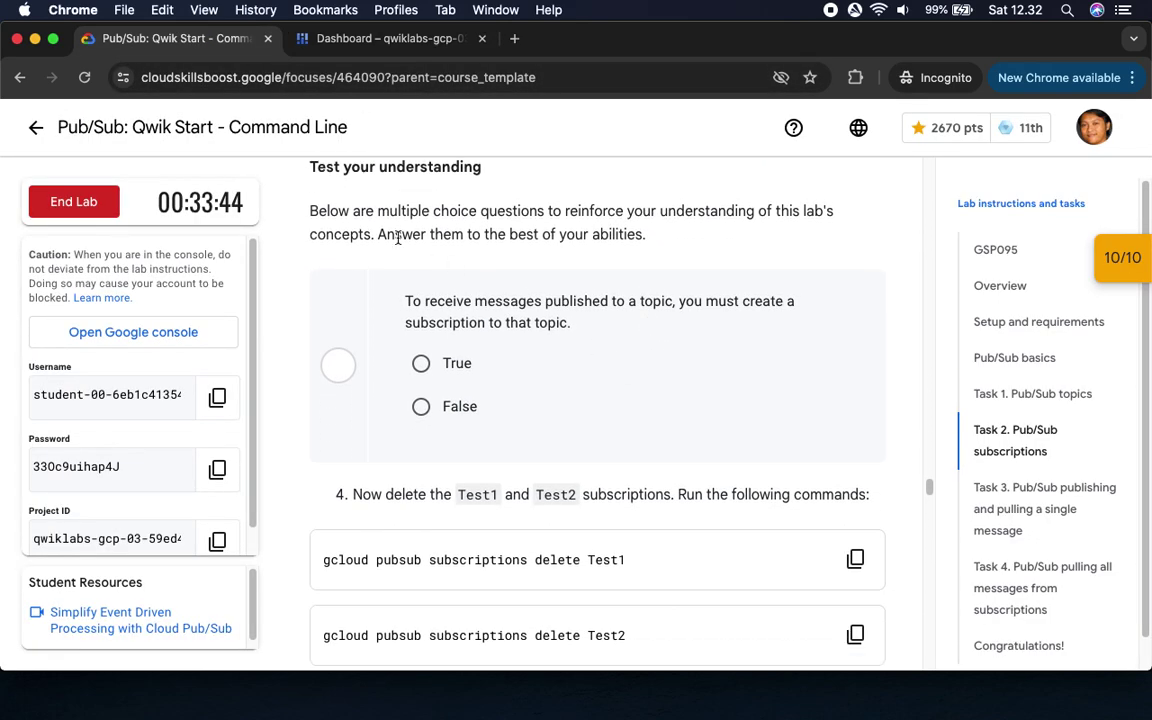
left_click(445, 372)
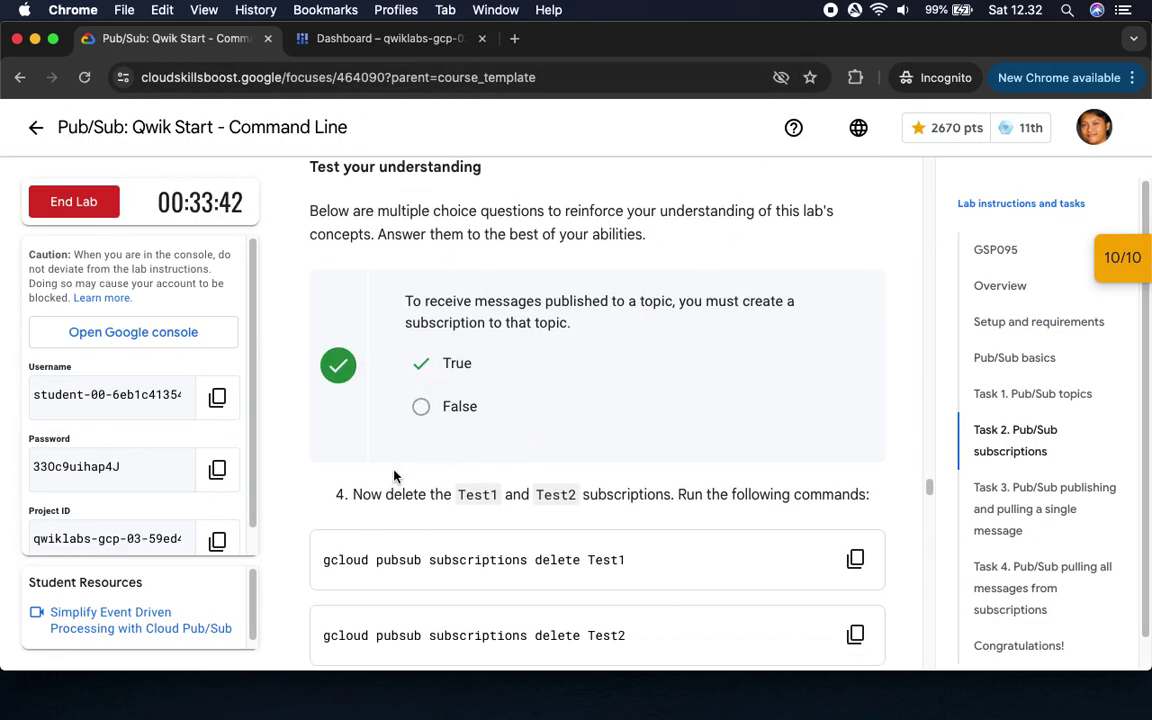
- Delete the Test1 and Test2 subscriptions in Cloud Shell using the lab's commands
scroll(777, 334, "down", 5)
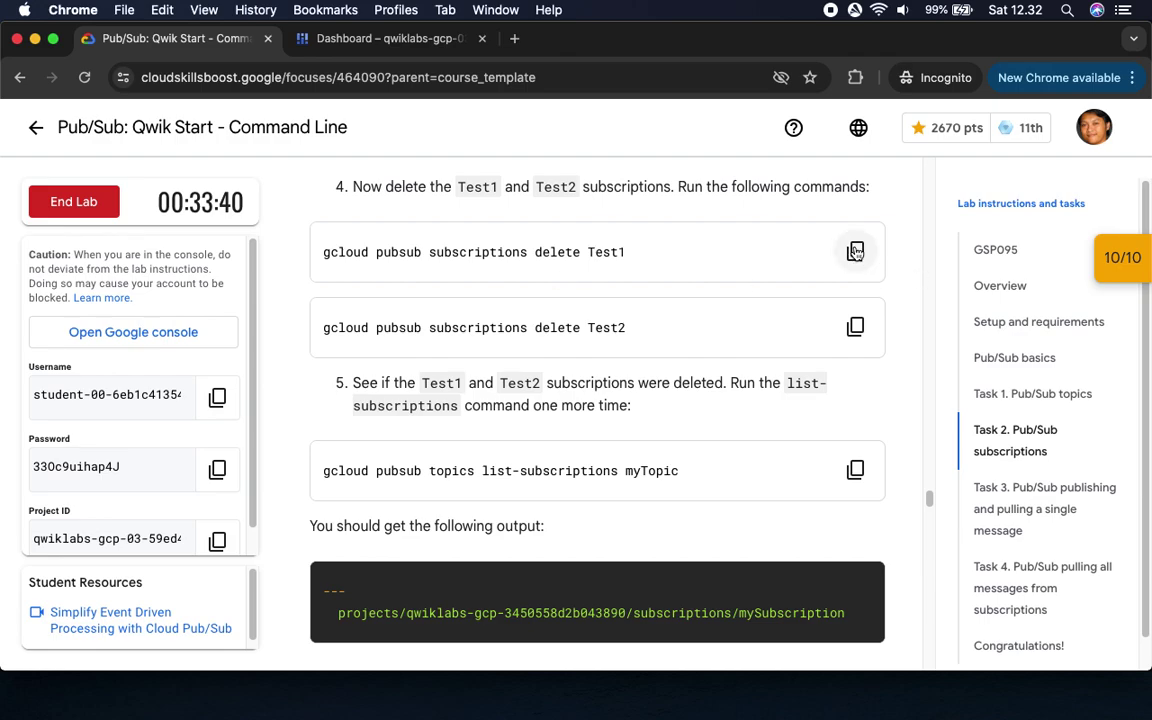
left_click(855, 251)
left_click(362, 48)
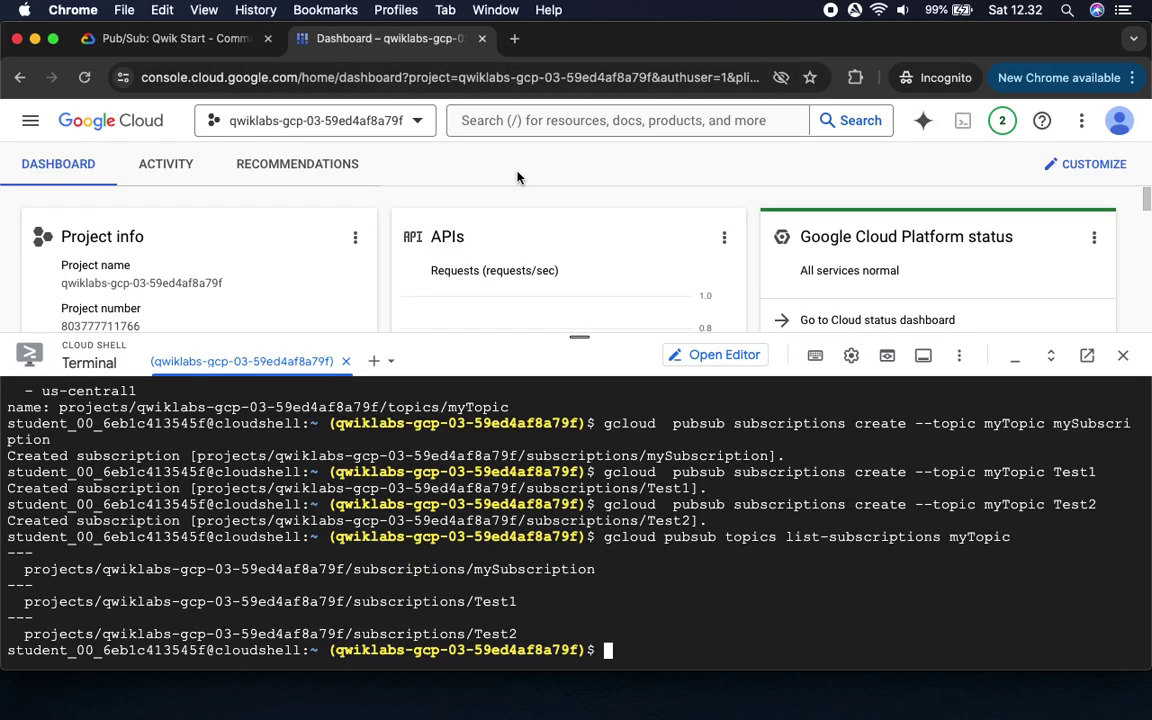
key("super+v")
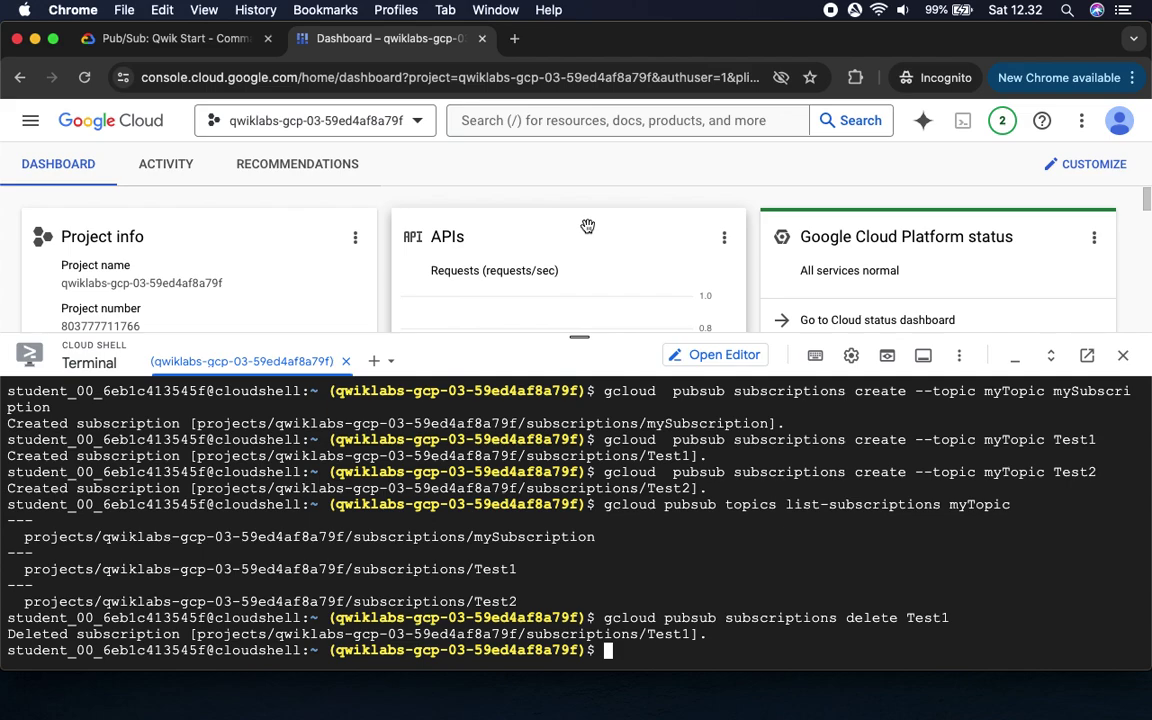
left_click(175, 38)
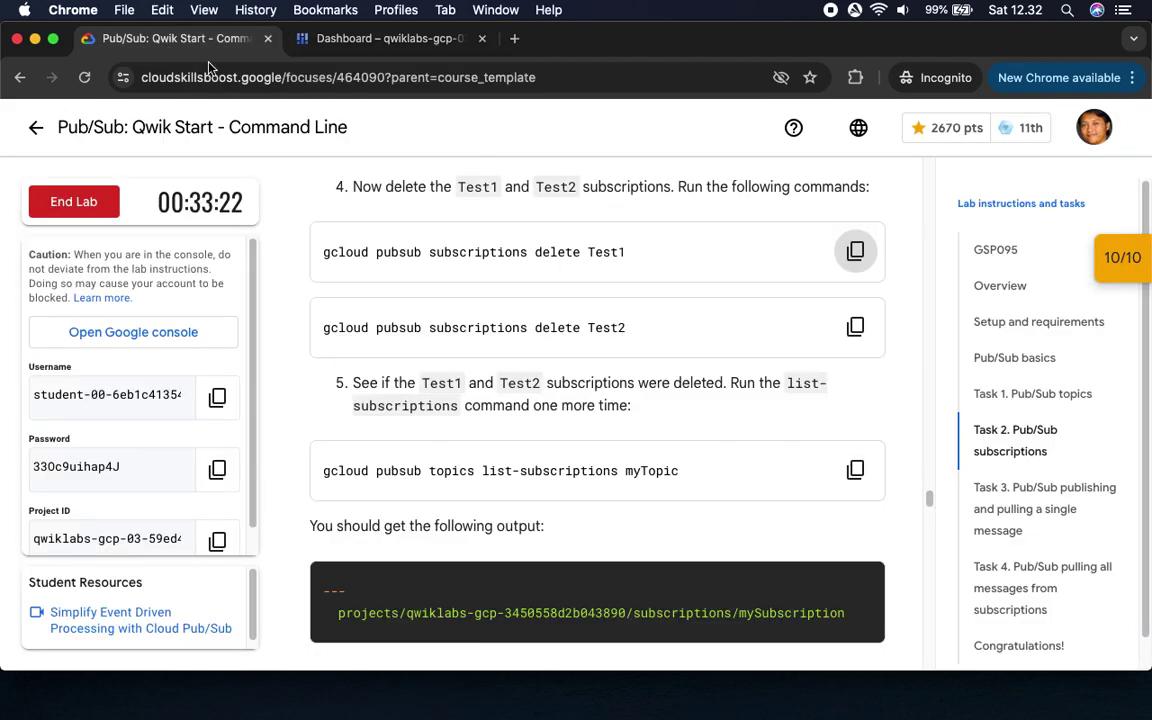
left_click(855, 327)
left_click(386, 38)
key("super+v")
key("Return")
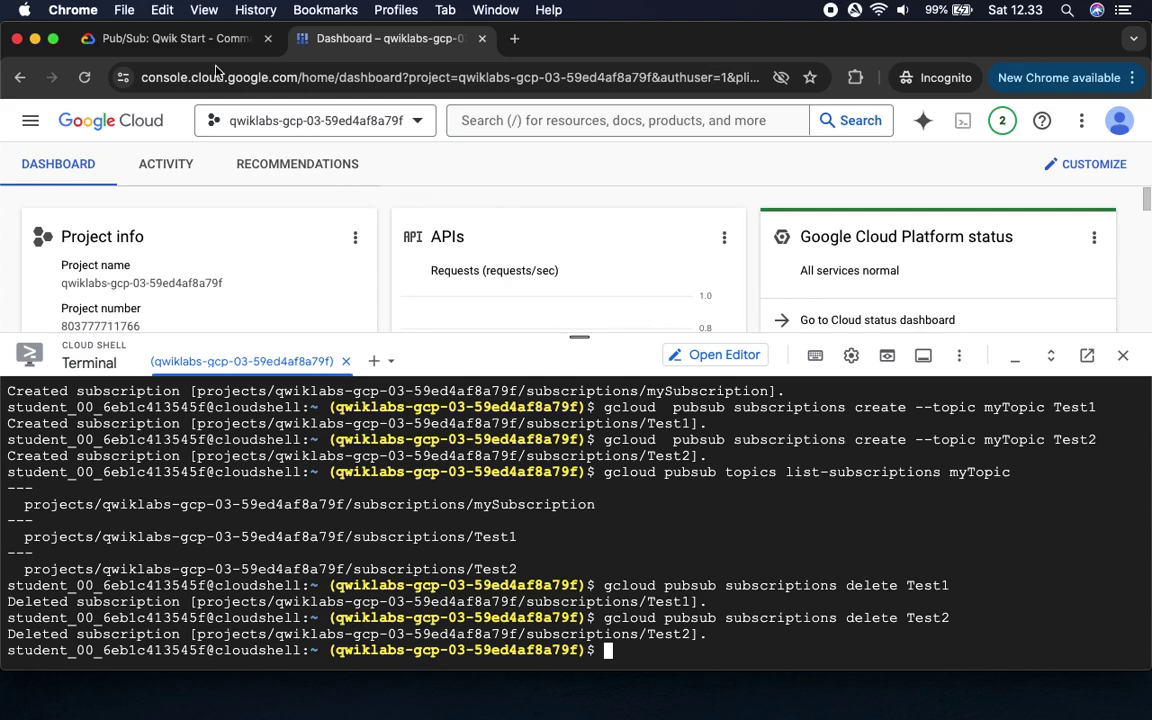
- Rerun gcloud pubsub topics list-subscriptions myTopic and confirm only mySubscription remains
left_click(165, 40)
scroll(606, 291, "down", 2)
scroll(606, 291, "down", 2)
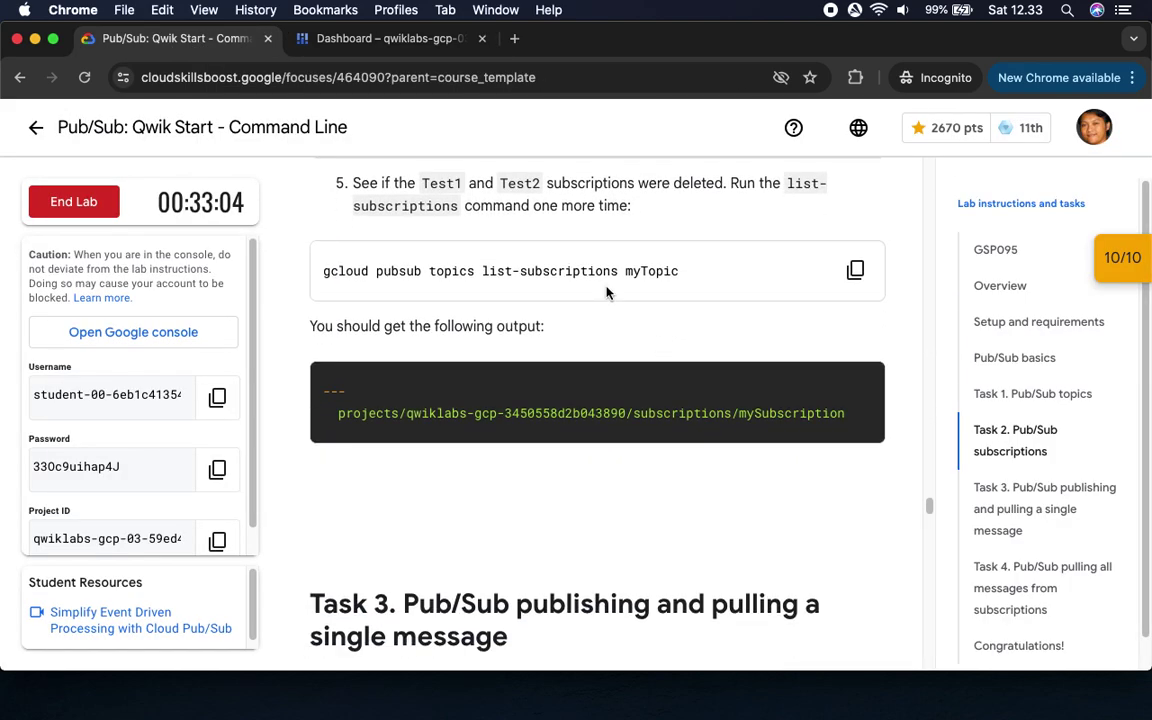
left_click(855, 270)
left_click(404, 40)
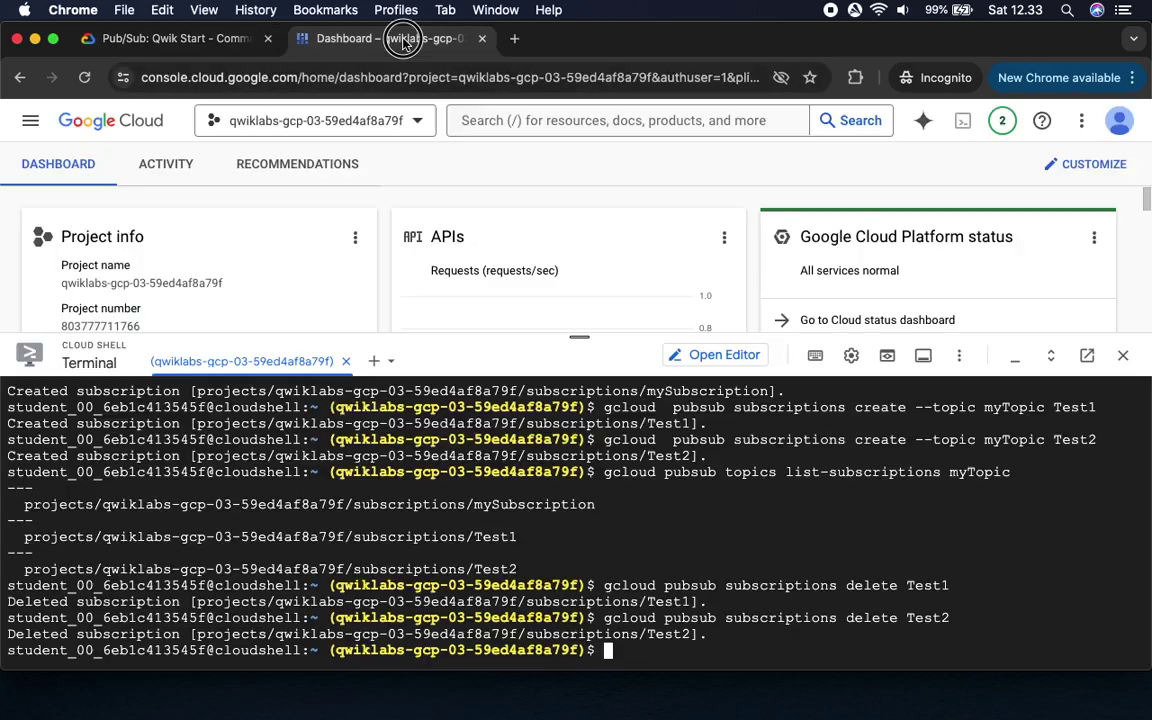
key("super+v")
key("Return")
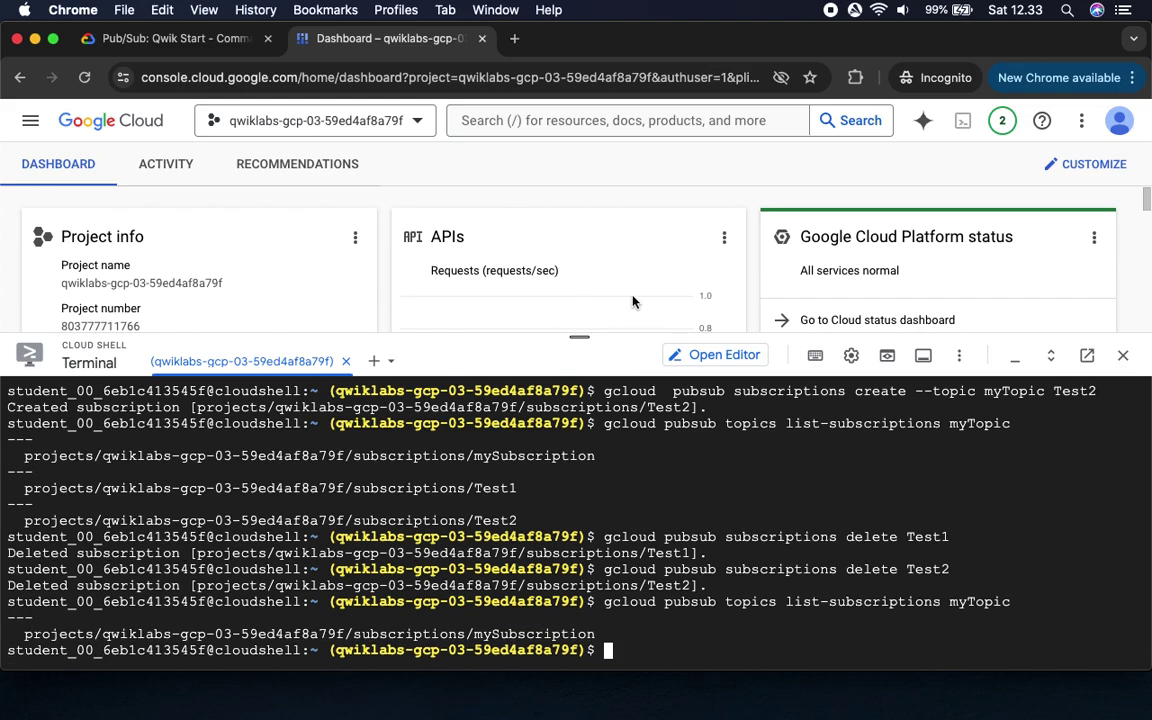
left_click(168, 40)
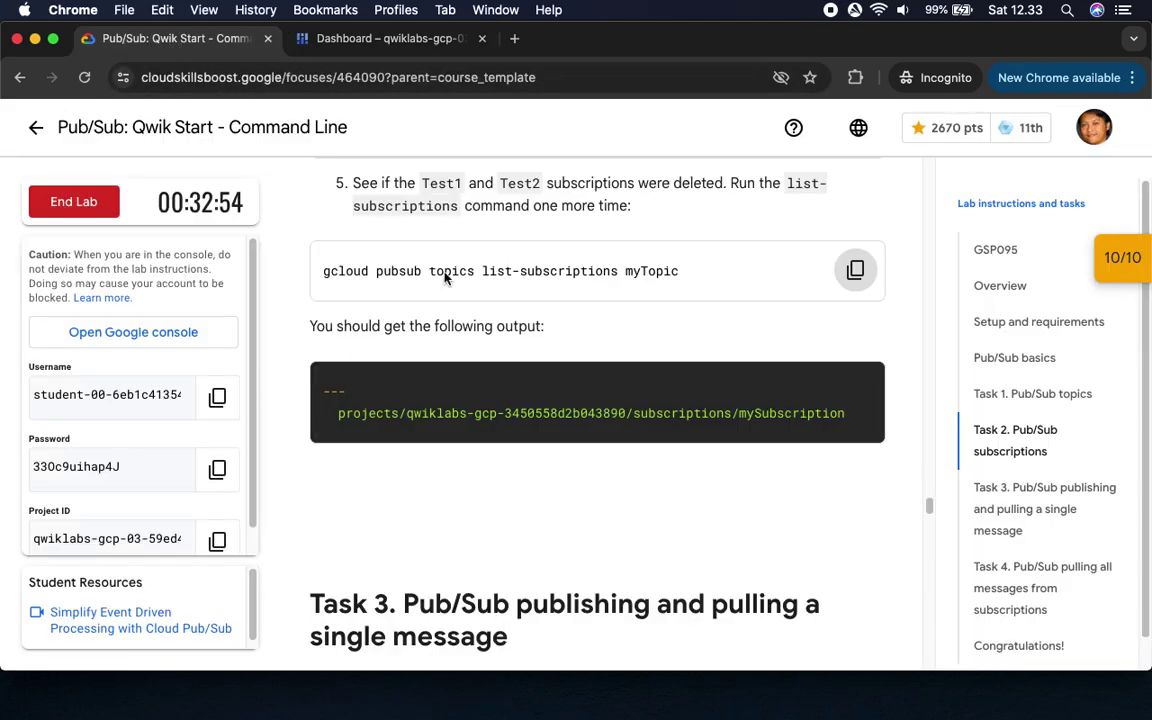
left_click_drag(324, 390, 879, 410)
scroll(766, 468, "down", 3)
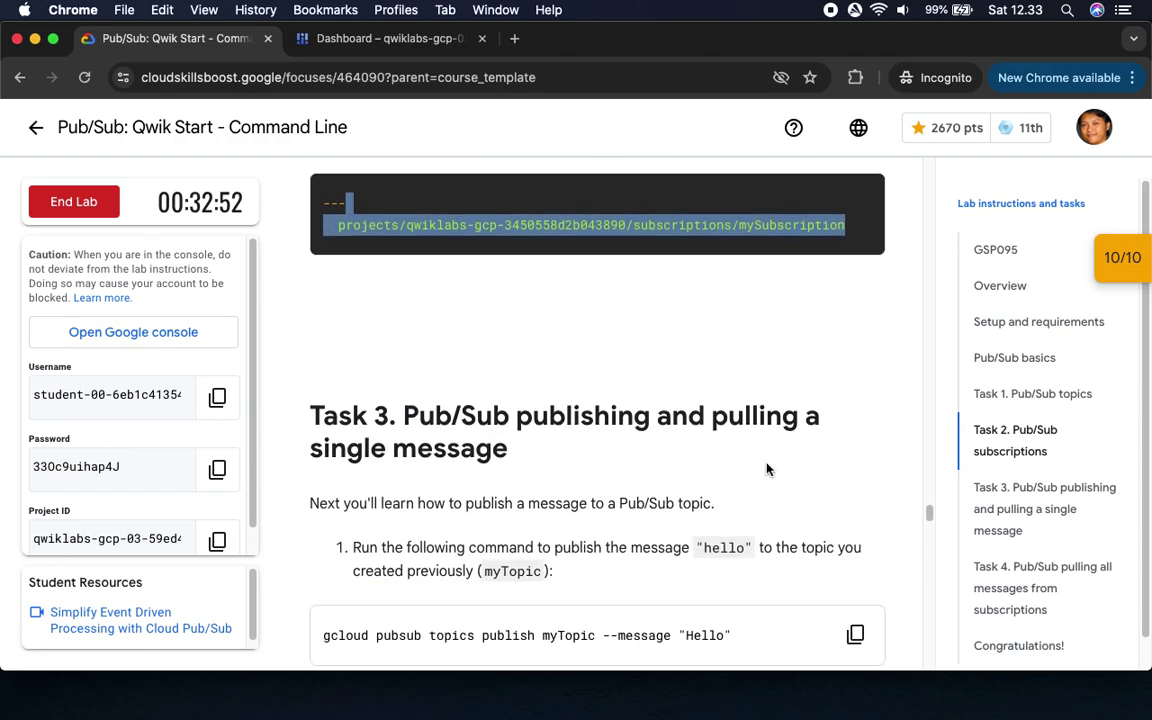
- Publish the 'Hello' and 'Publisher's name is <YOUR NAME>' messages to myTopic
scroll(766, 452, "down", 3)
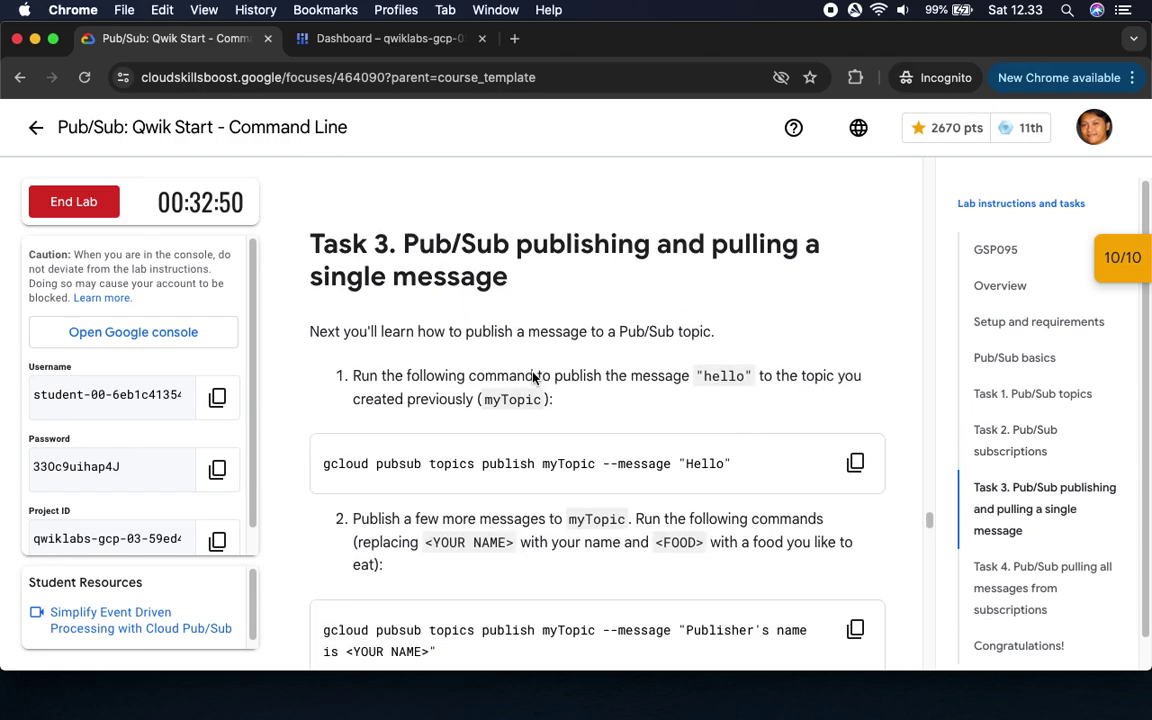
scroll(470, 290, "down", 3)
left_click(855, 271)
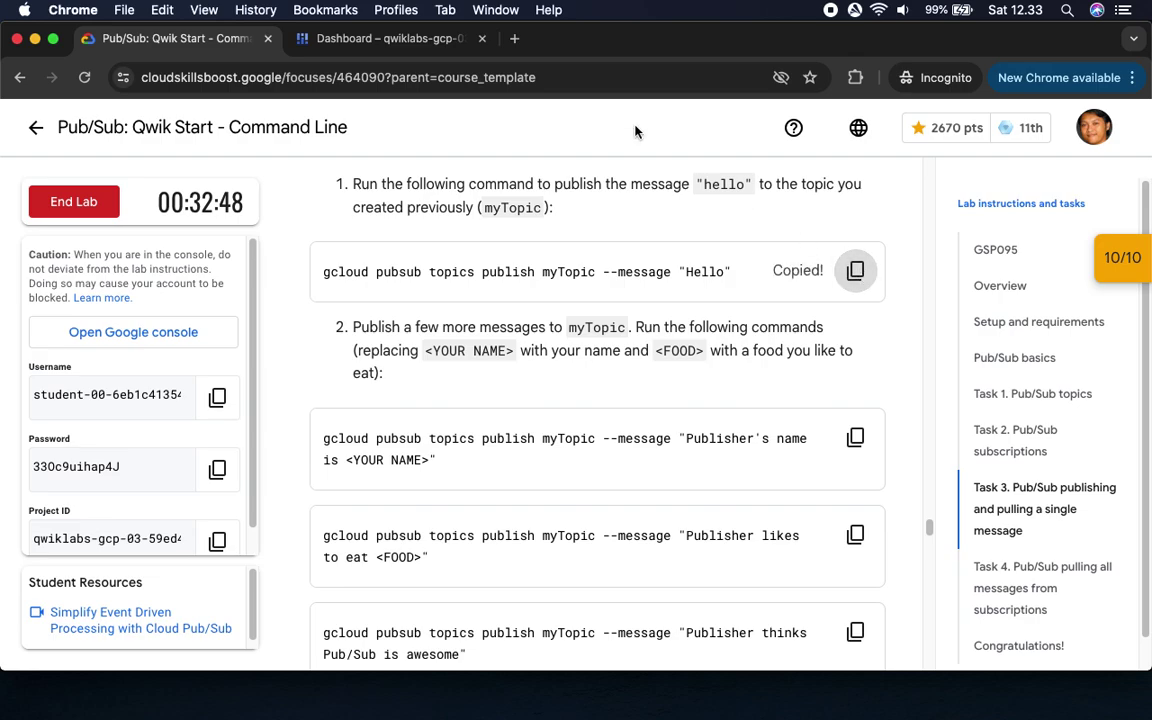
left_click(388, 40)
key("super+v")
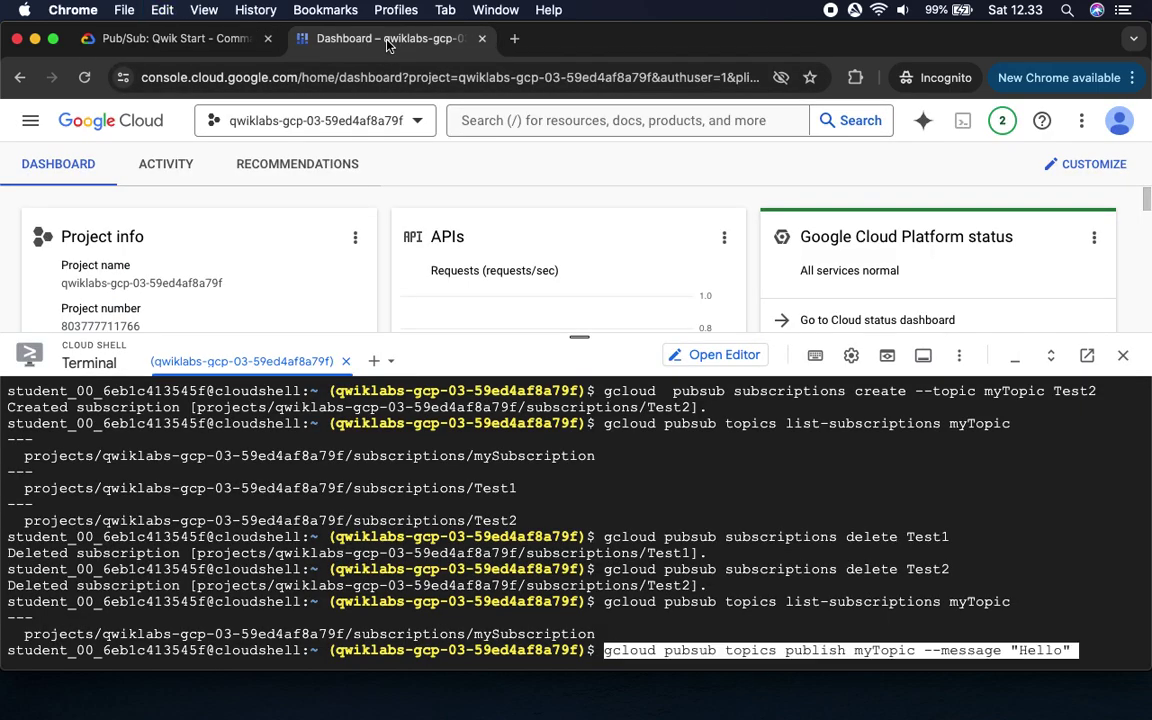
key("Return")
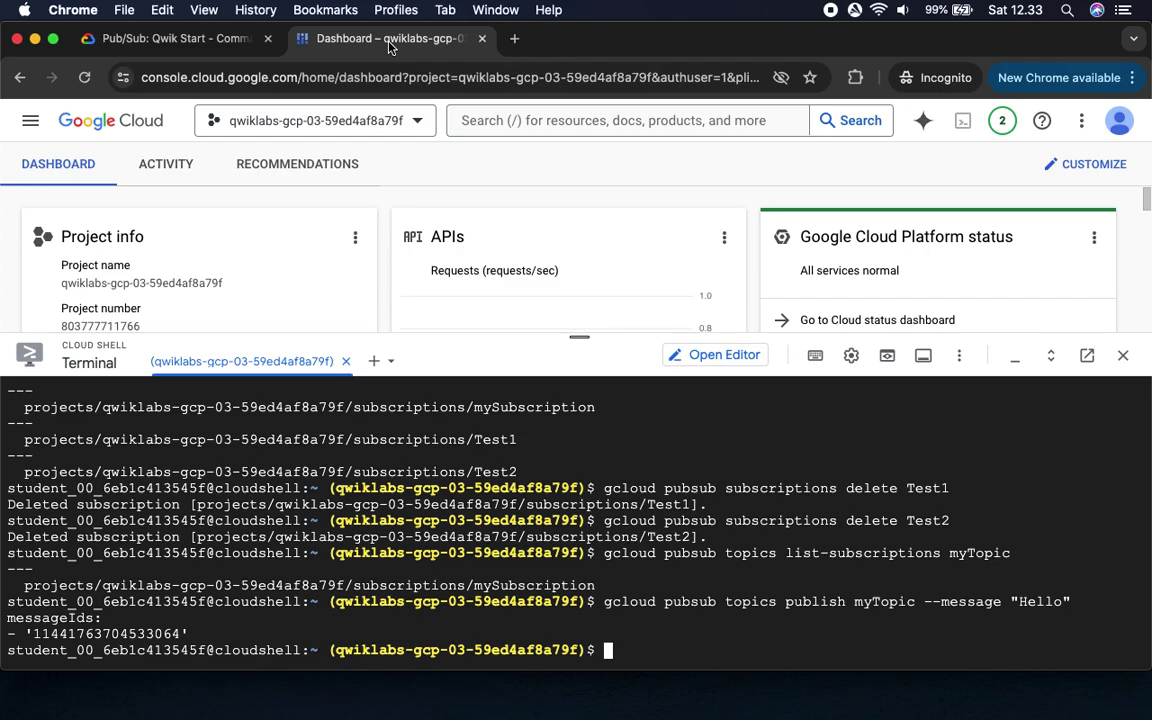
left_click(161, 40)
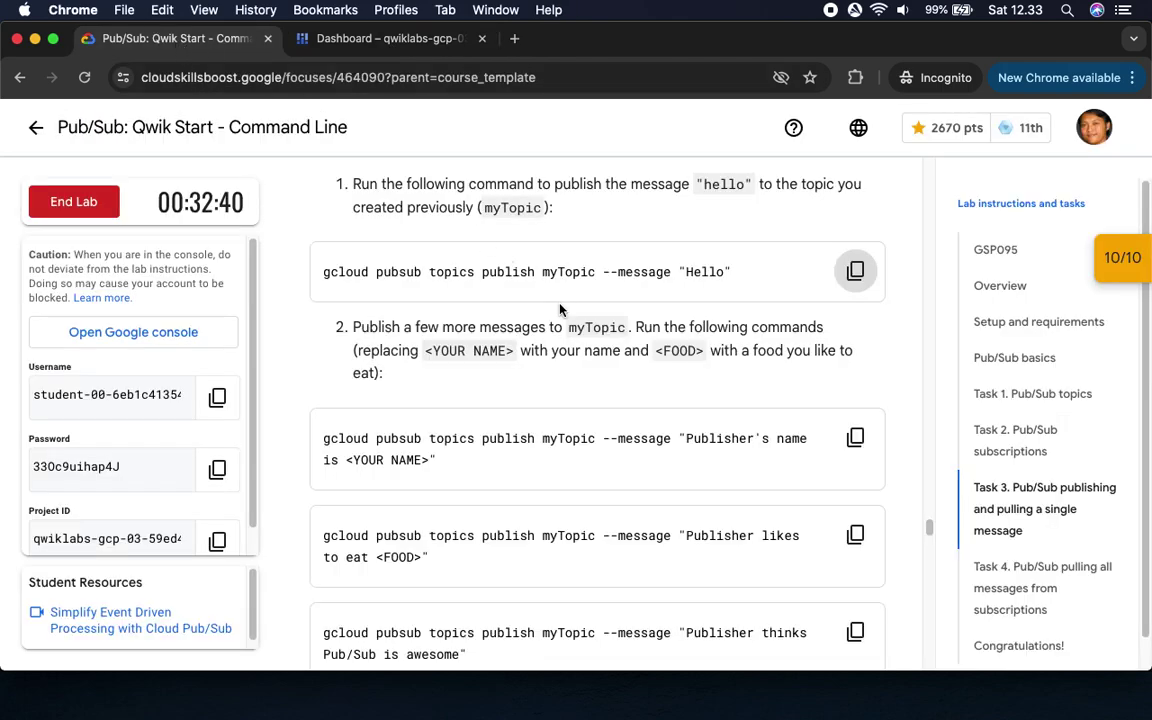
scroll(503, 272, "down", 4)
left_click(856, 242)
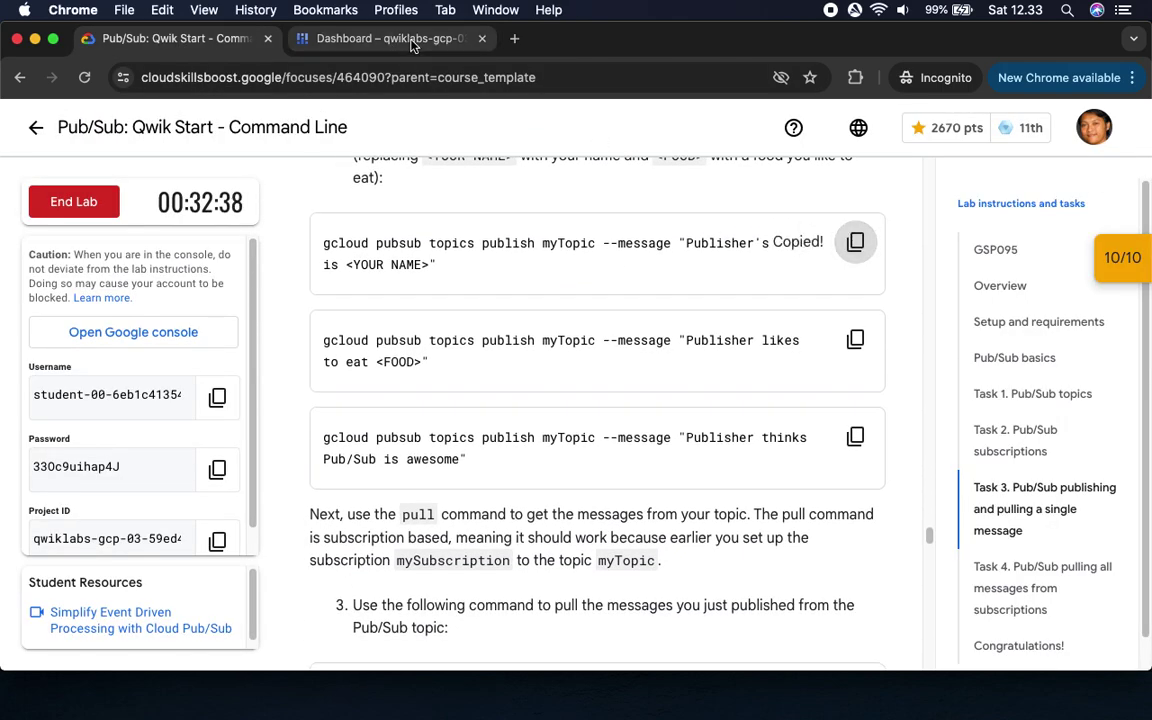
left_click(403, 42)
key("super+v")
key("Return")
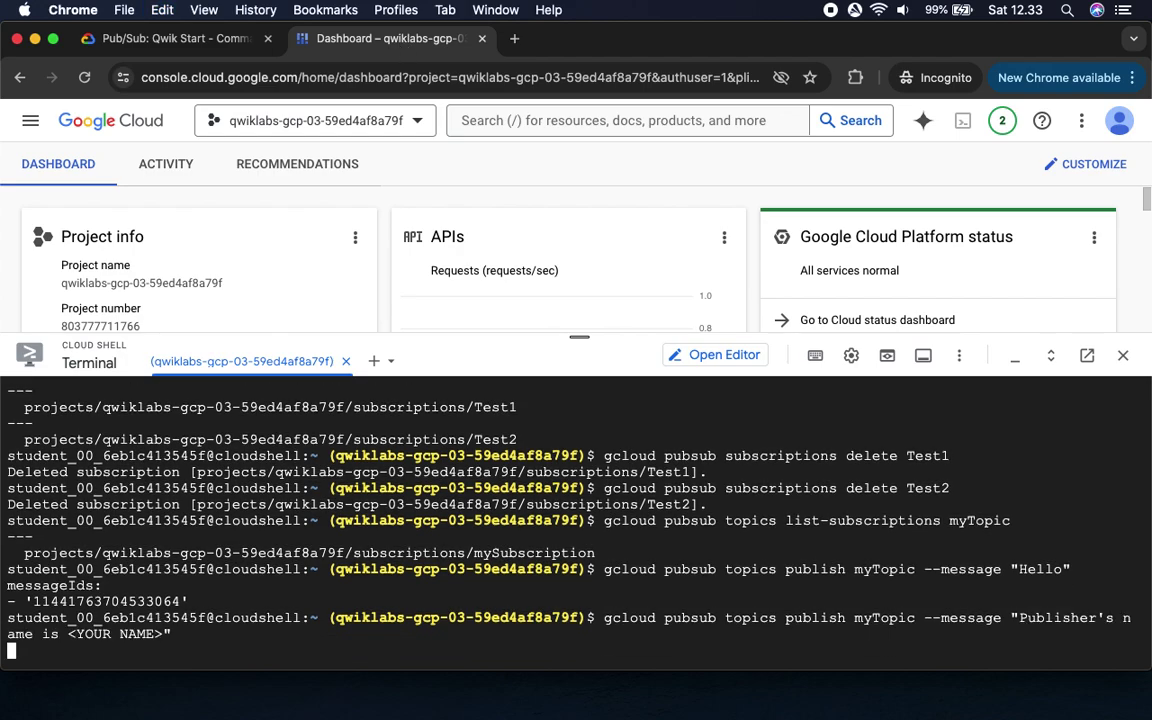
- Publish 'Publisher likes to eat <FOOD>' and 'Publisher thinks Pub/Sub is awesome' to myTopic
left_click(148, 40)
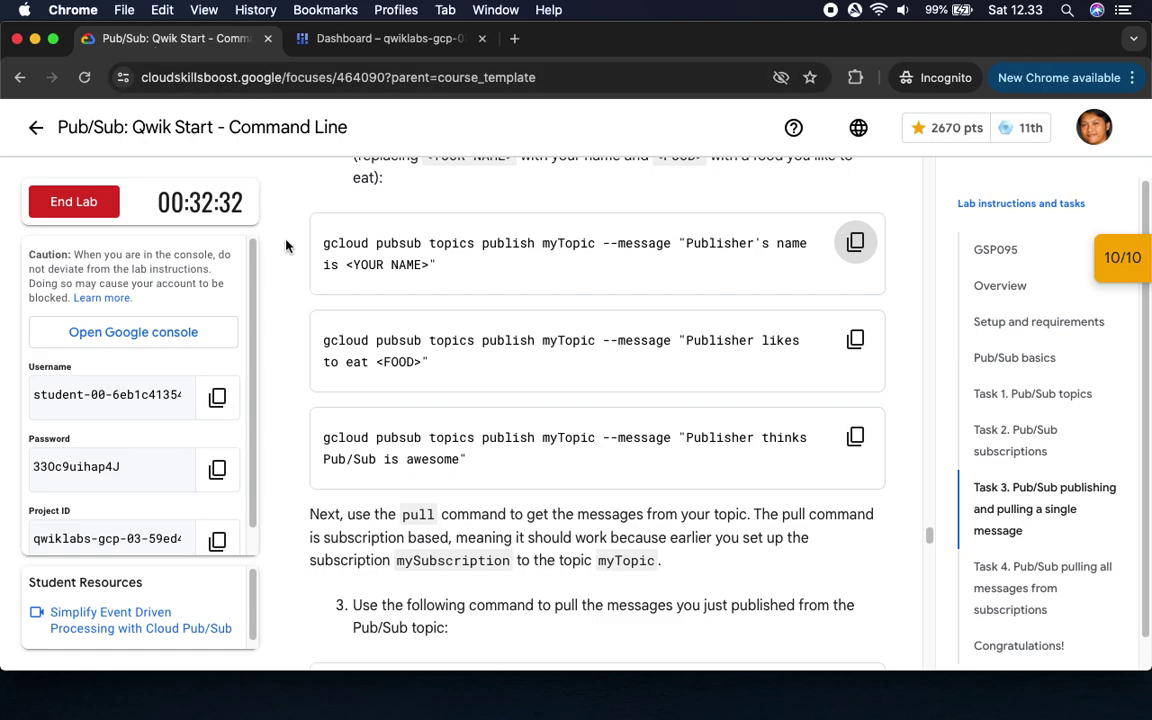
left_click(855, 340)
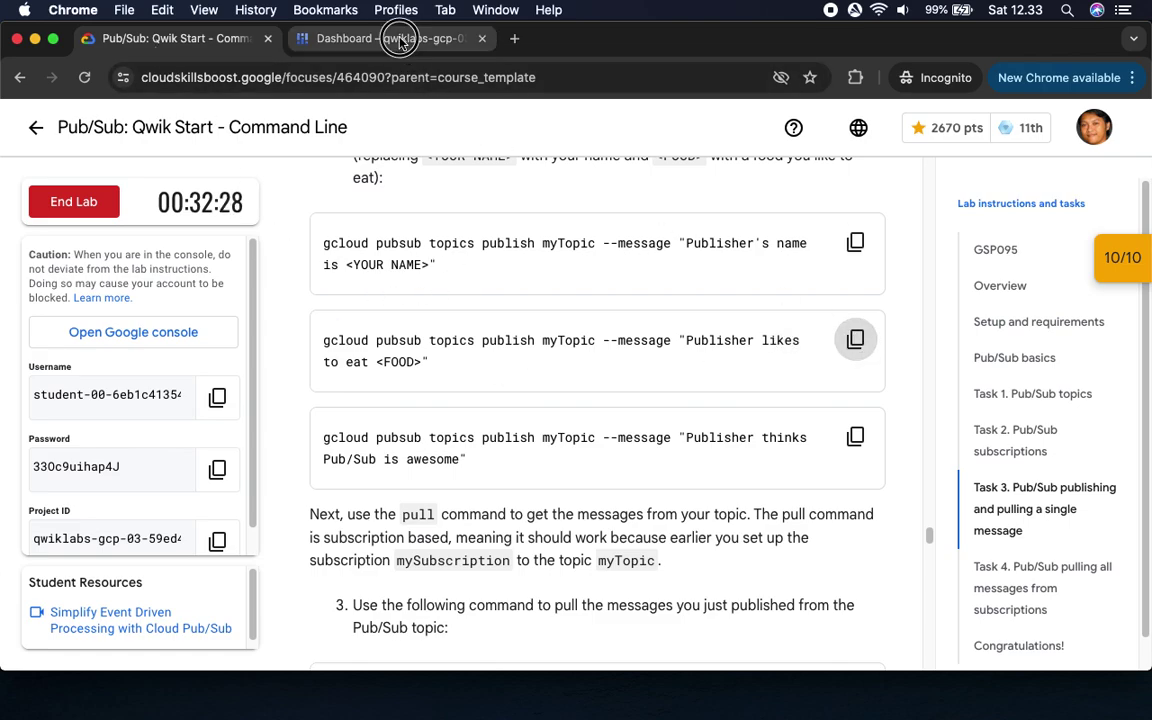
left_click(363, 42)
key("super+v")
key("Return")
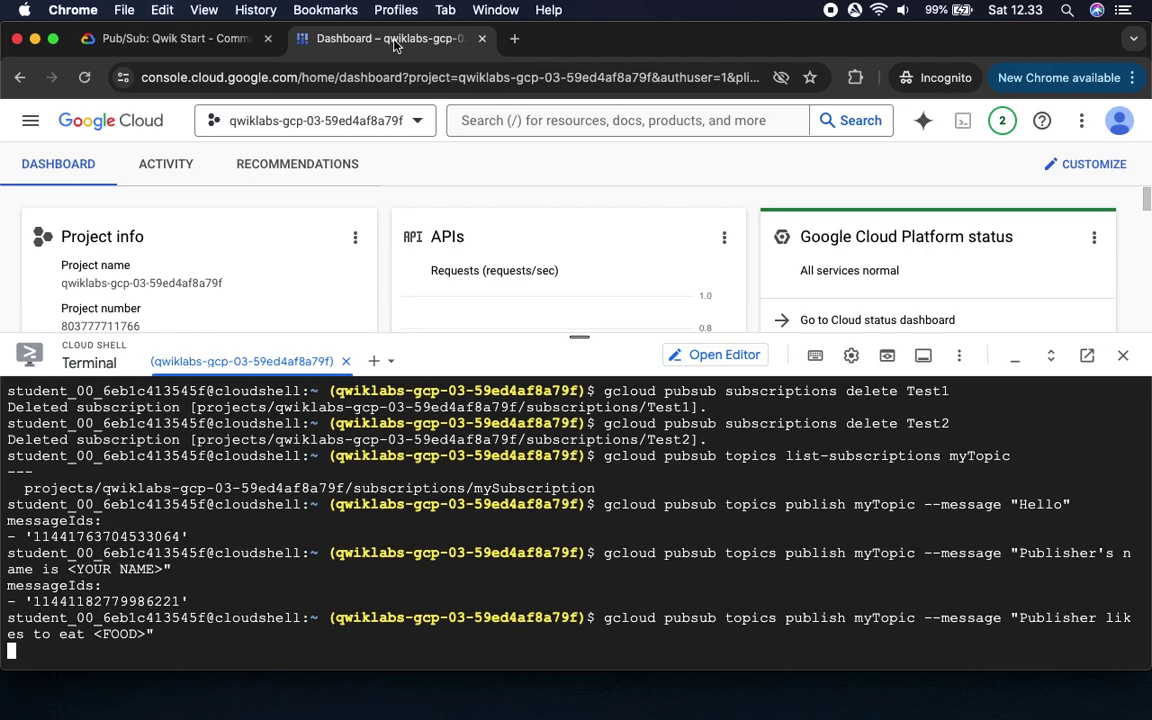
left_click(160, 38)
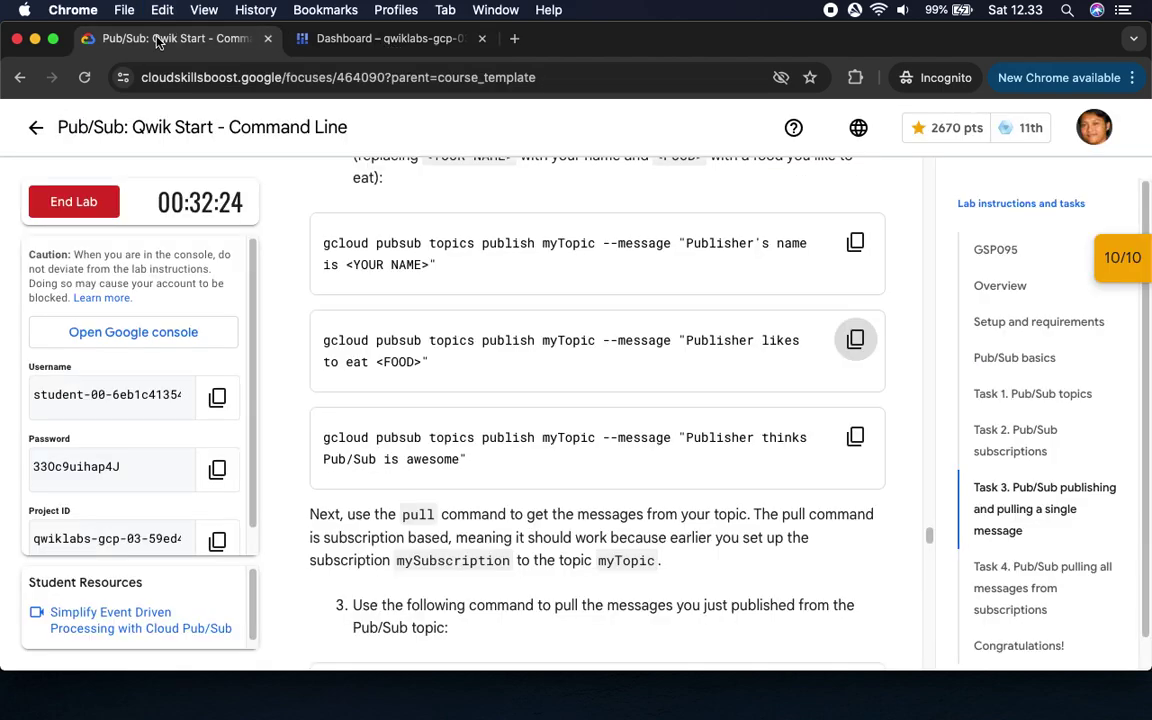
left_click(855, 437)
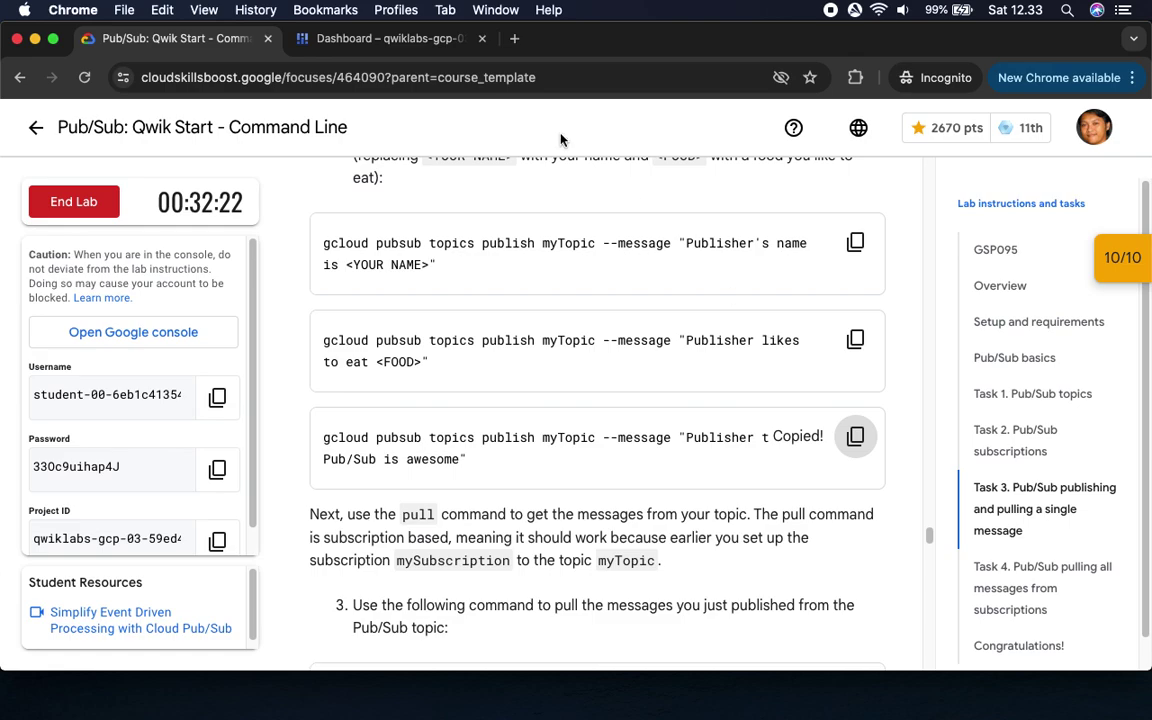
left_click(410, 40)
key("super+v")
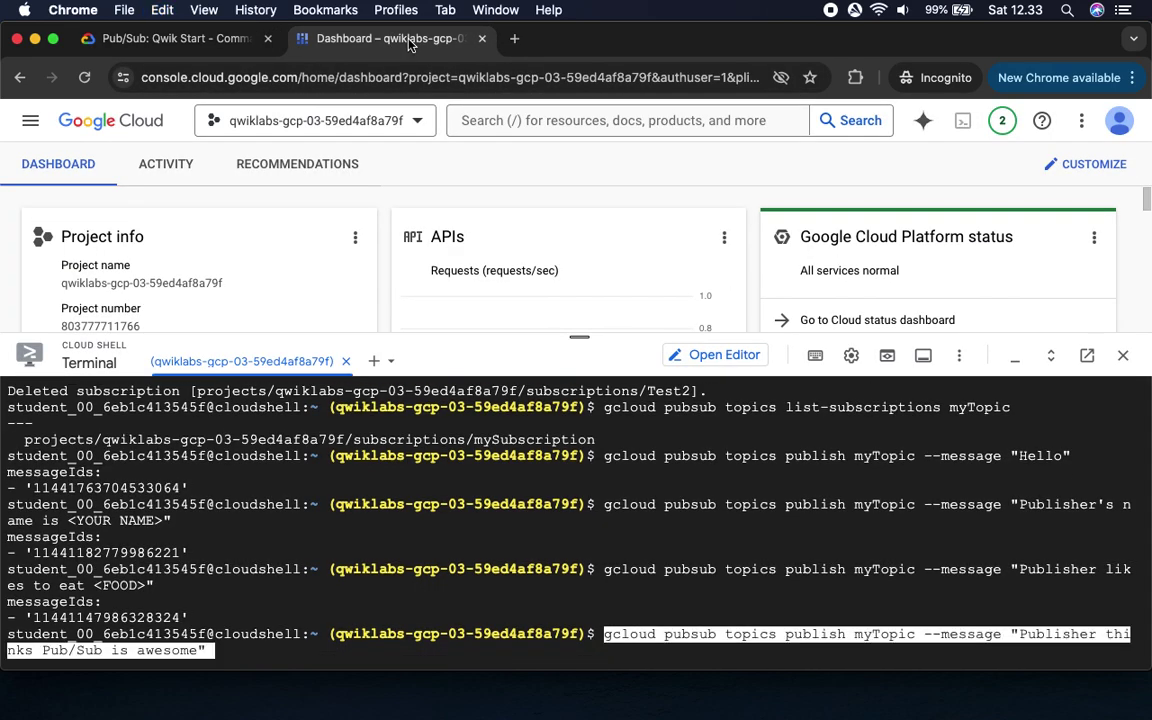
key("Return")
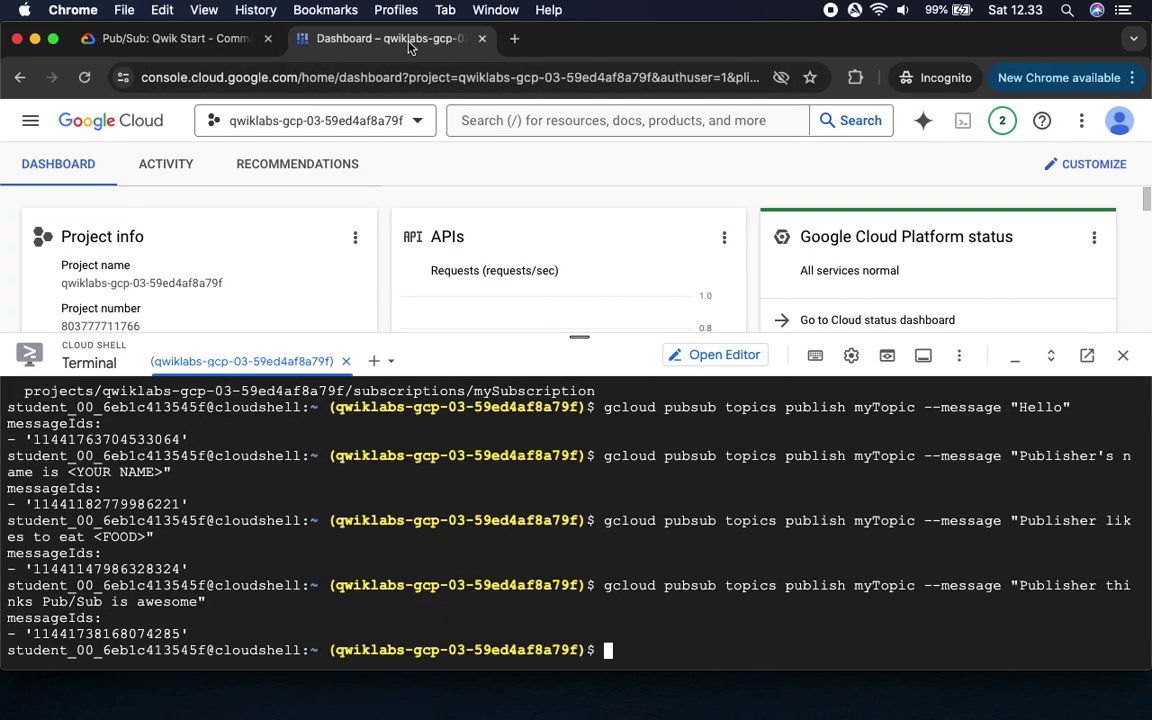
left_click(207, 44)
- Pull from mySubscription with --auto-ack, getting 'Publisher's name is <YOUR NAME>' with SUCCESS
scroll(610, 360, "down", 5)
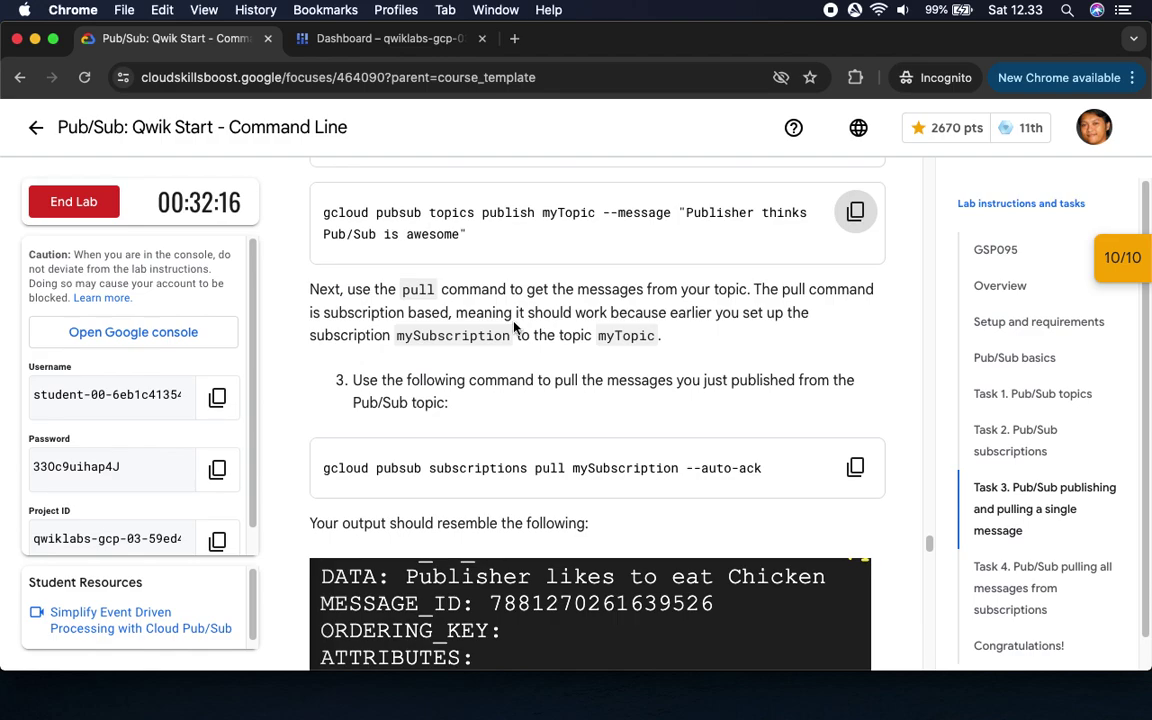
scroll(536, 435, "down", 4)
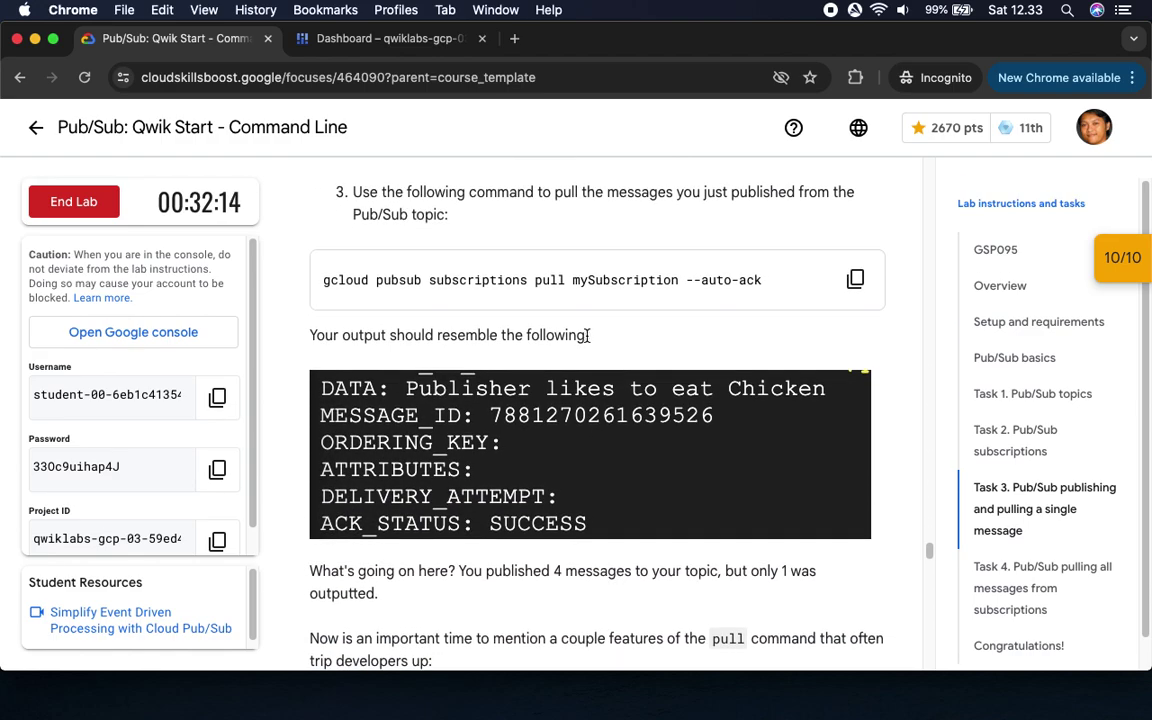
left_click(857, 278)
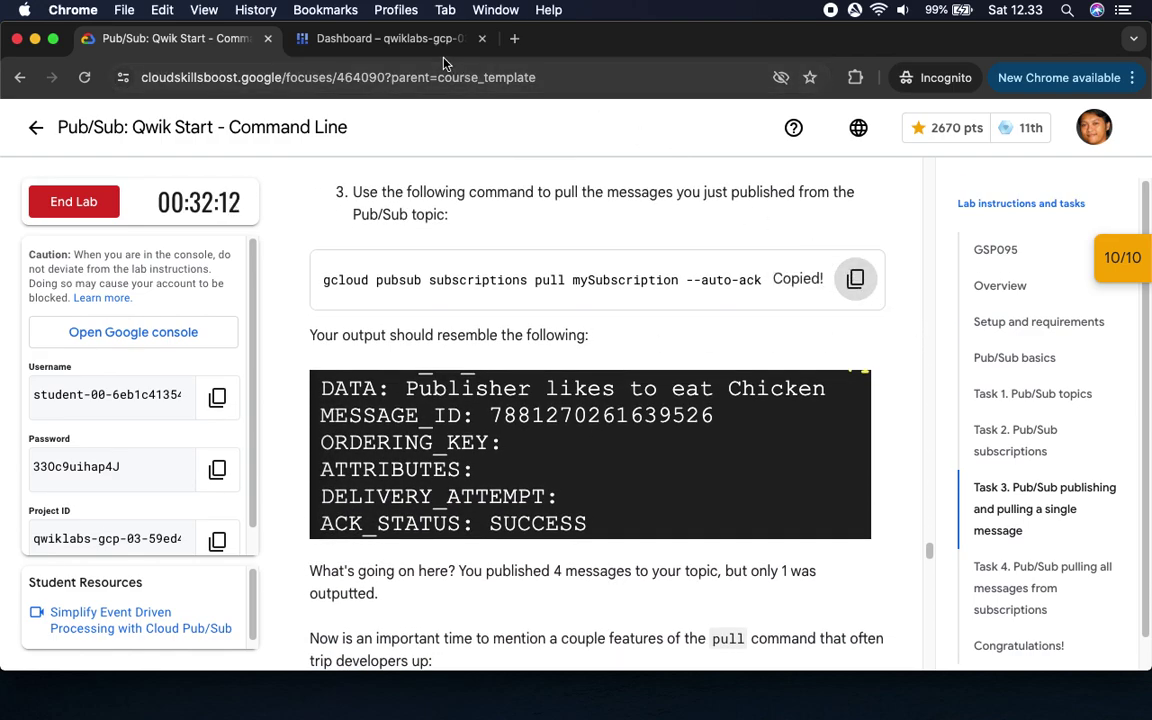
left_click(375, 38)
key("super+v")
key("Return")
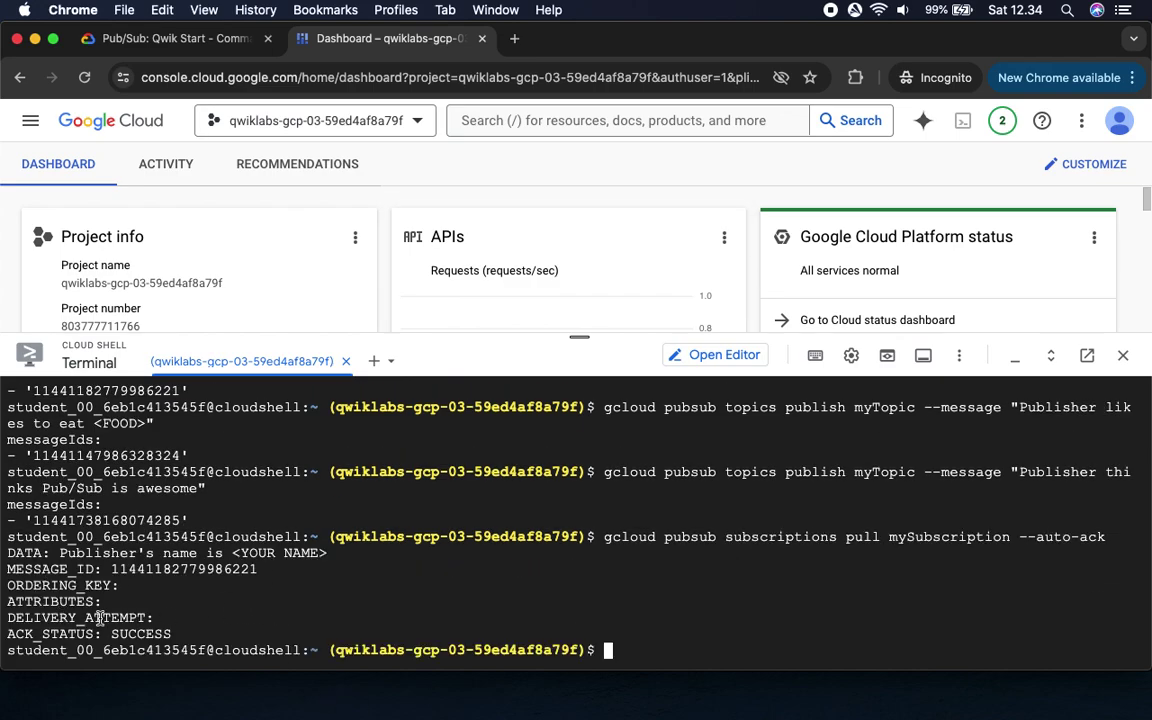
left_click_drag(111, 634, 150, 634)
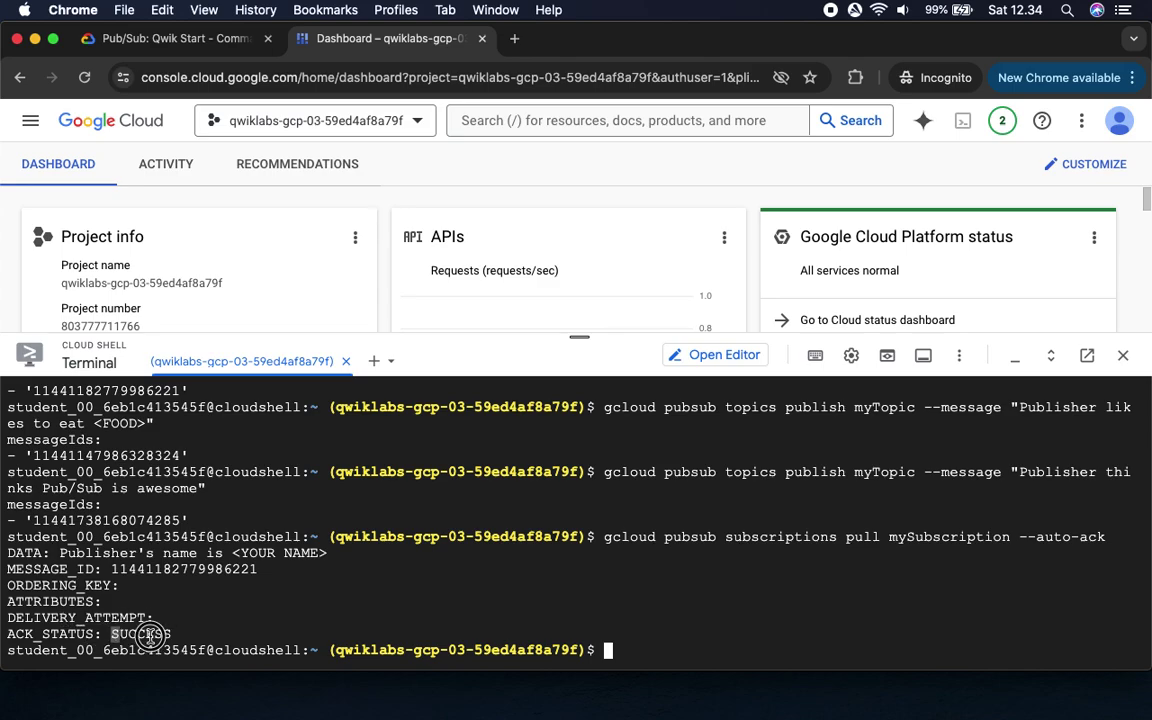
- Compare the pull output against the expected result in the lab instructions
left_click(175, 38)
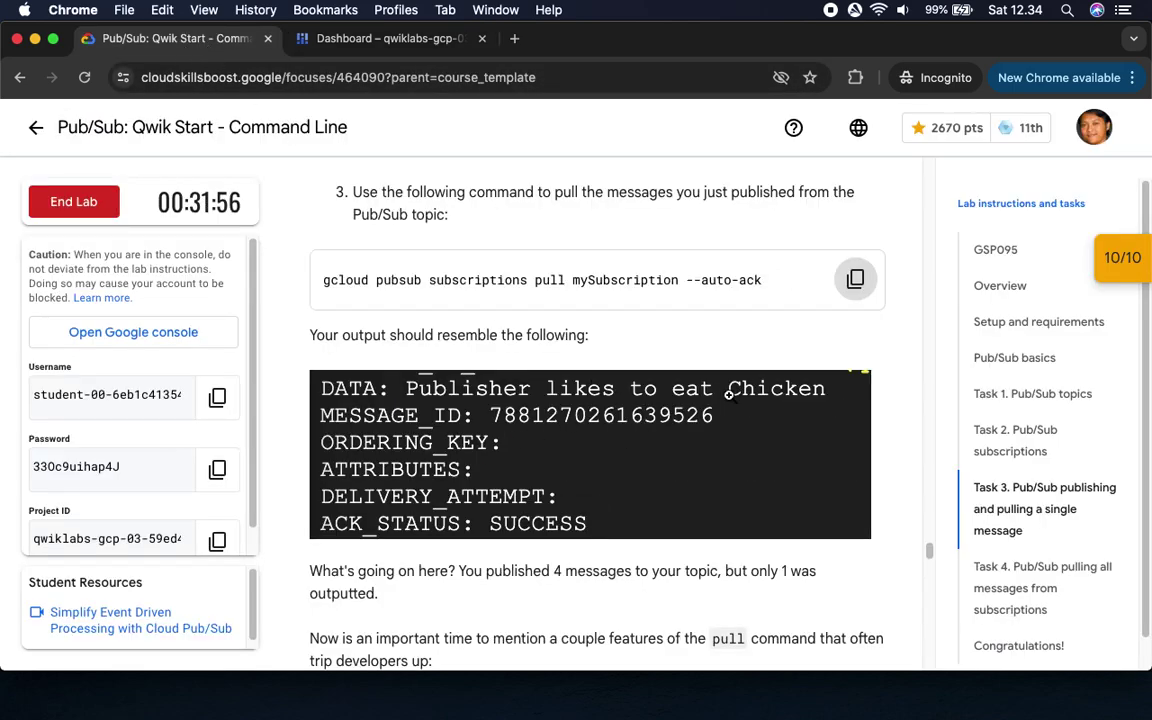
scroll(470, 470, "down", 2)
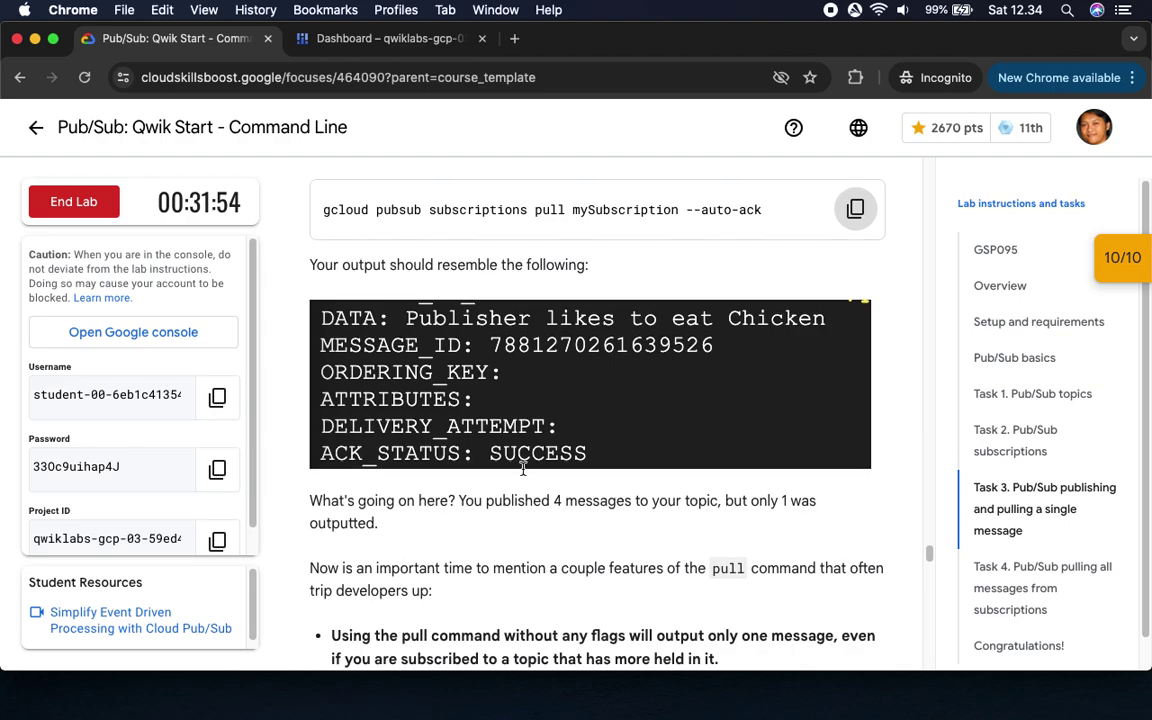
left_click(373, 45)
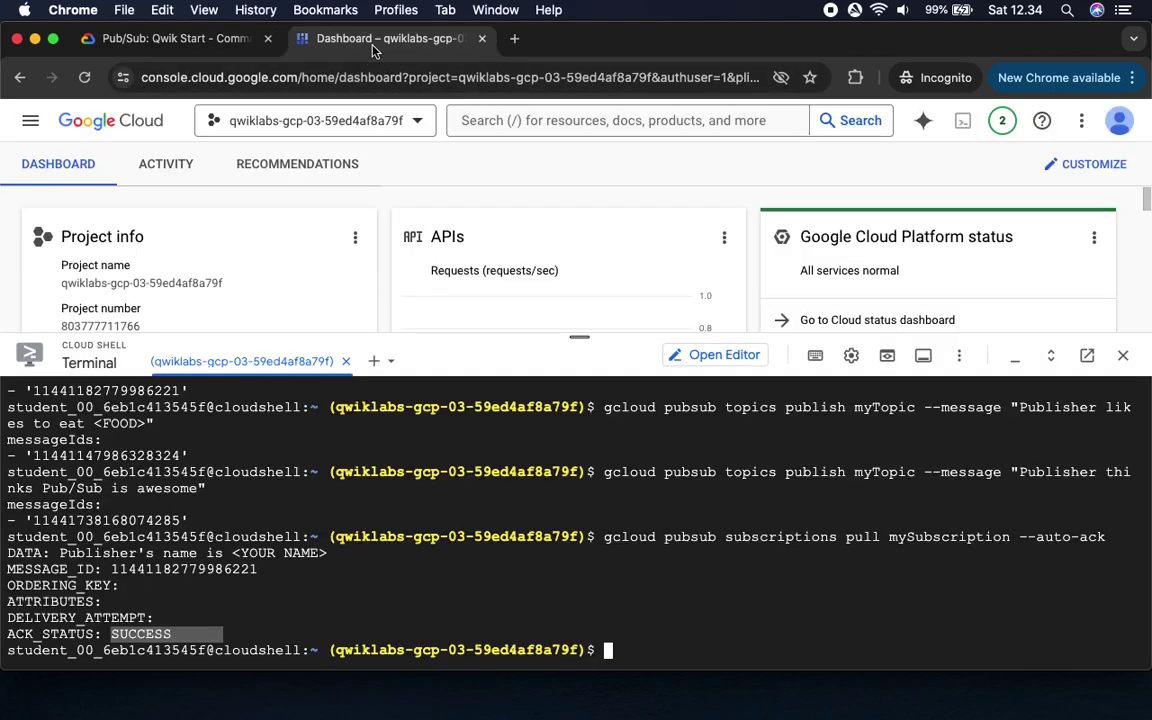
left_click(175, 40)
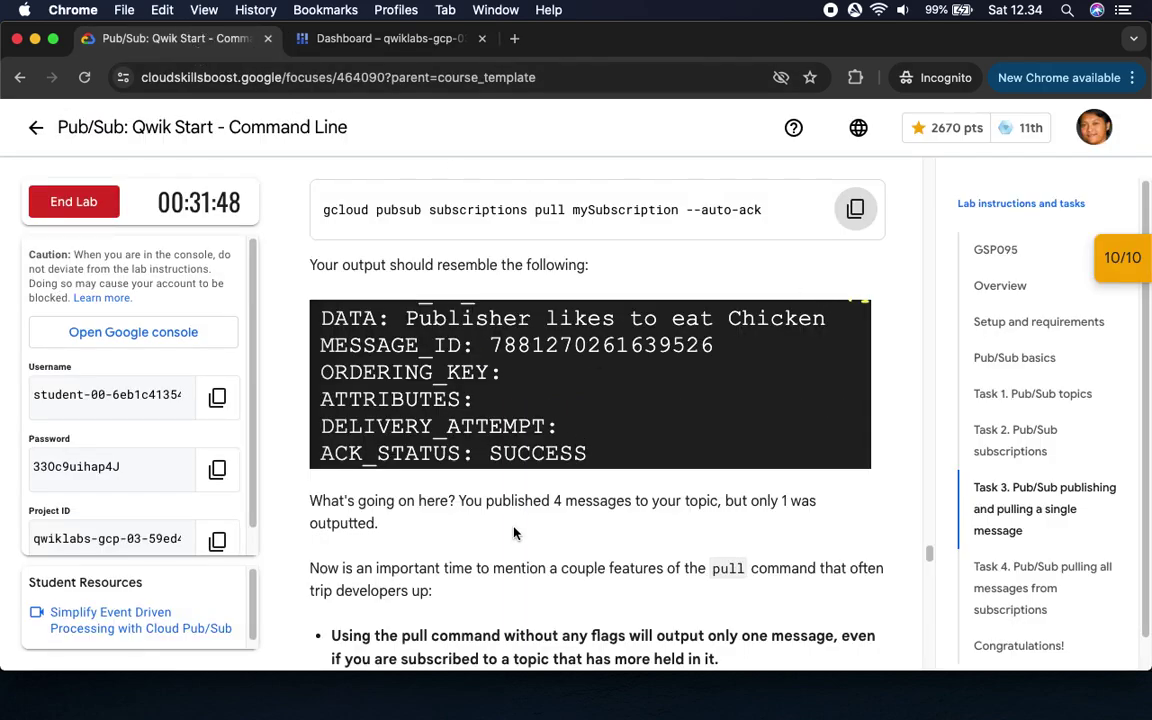
scroll(352, 339, "down", 1)
scroll(351, 338, "down", 5)
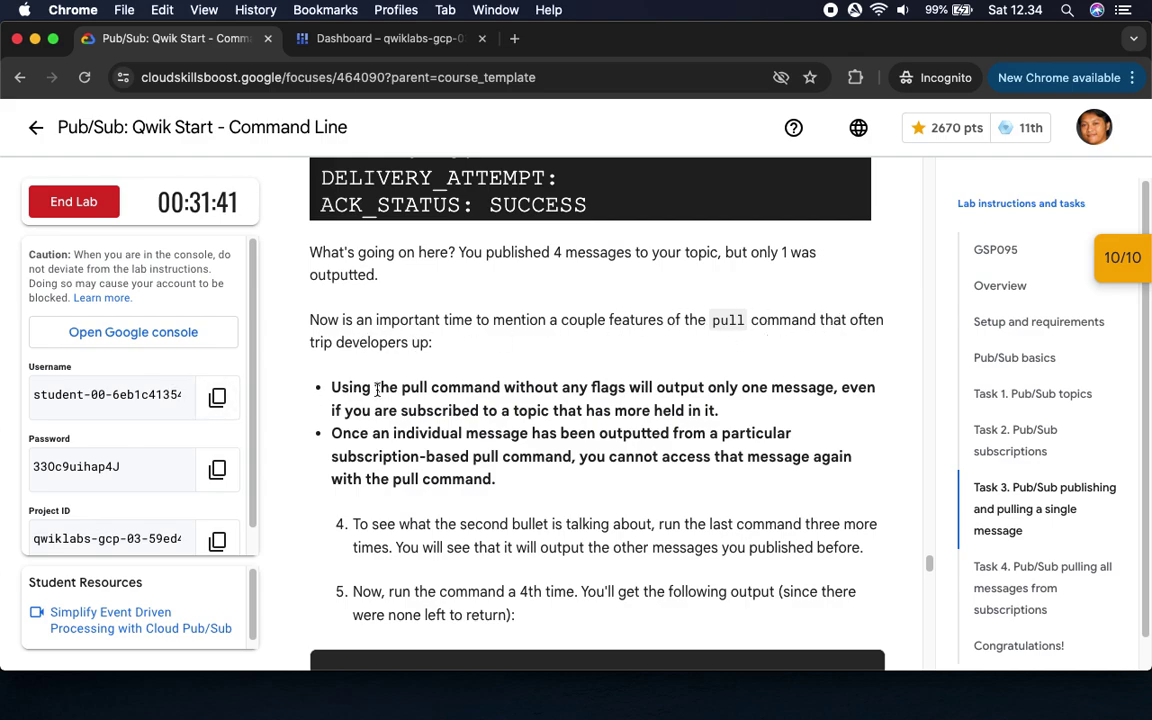
scroll(548, 445, "down", 5)
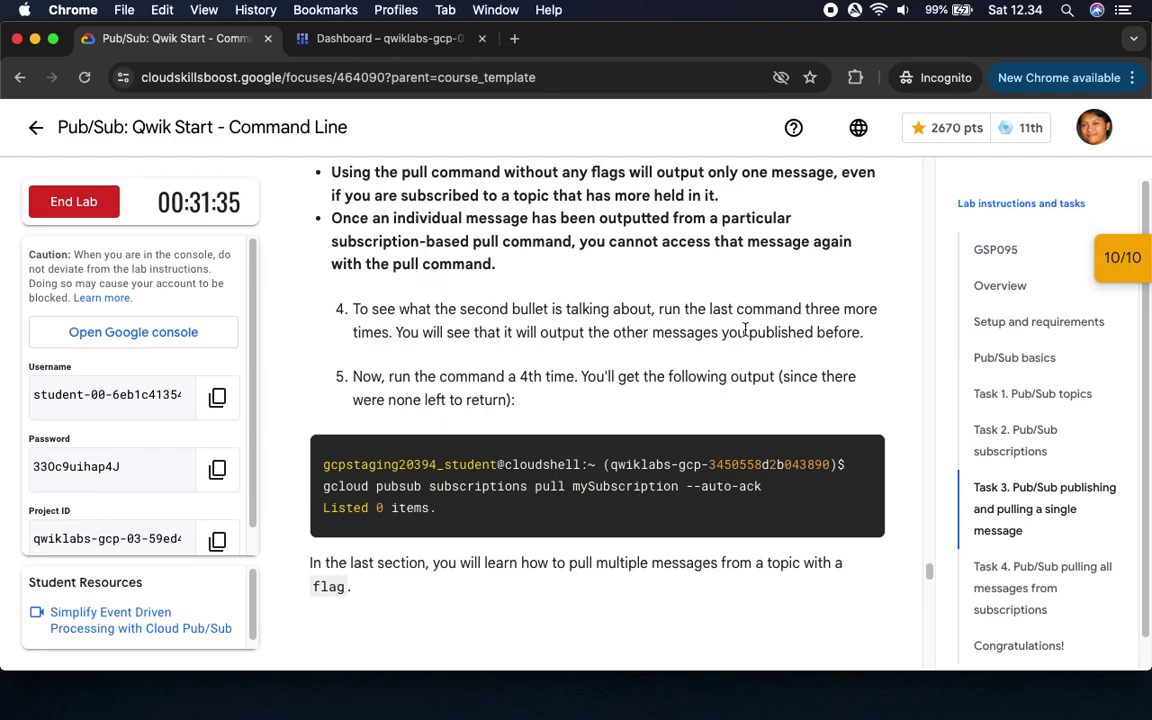
left_click_drag(804, 310, 880, 312)
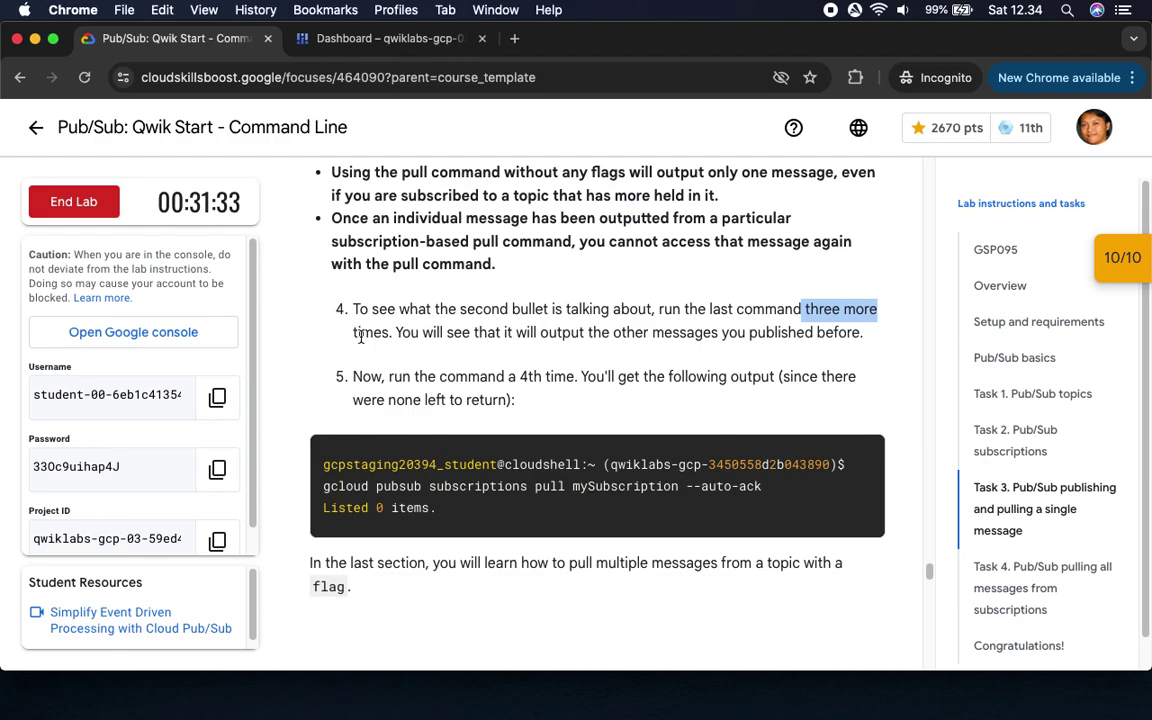
left_click_drag(361, 337, 951, 334)
left_click(640, 376)
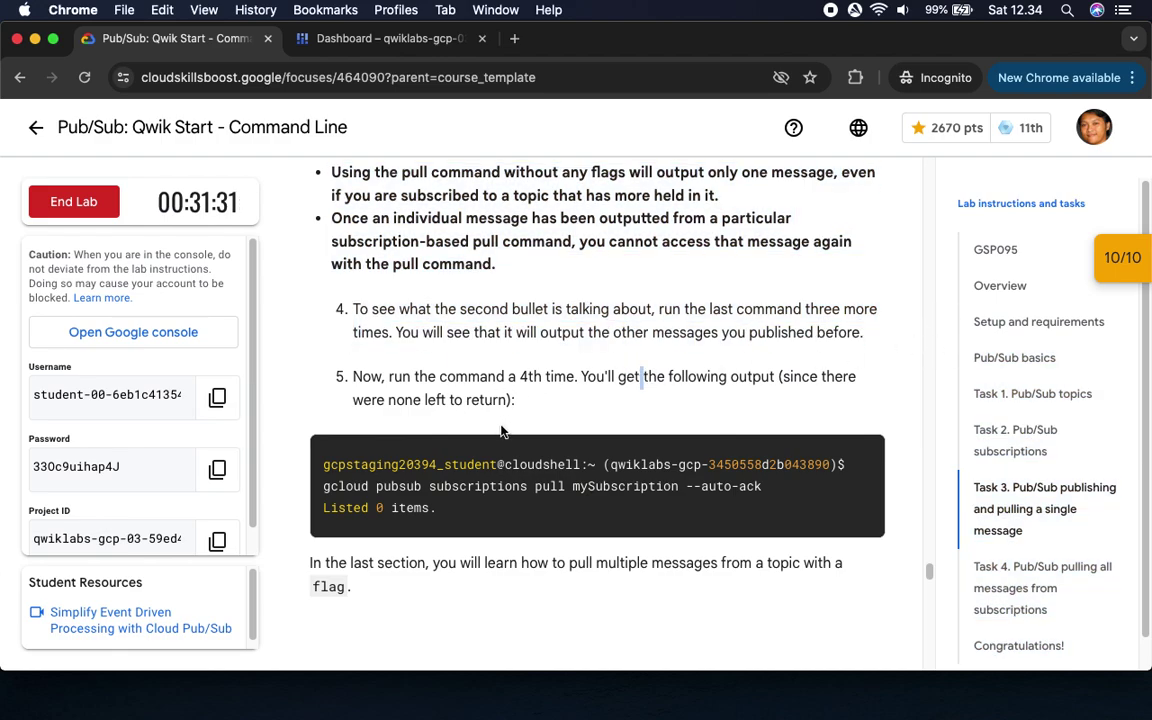
scroll(502, 430, "down", 4)
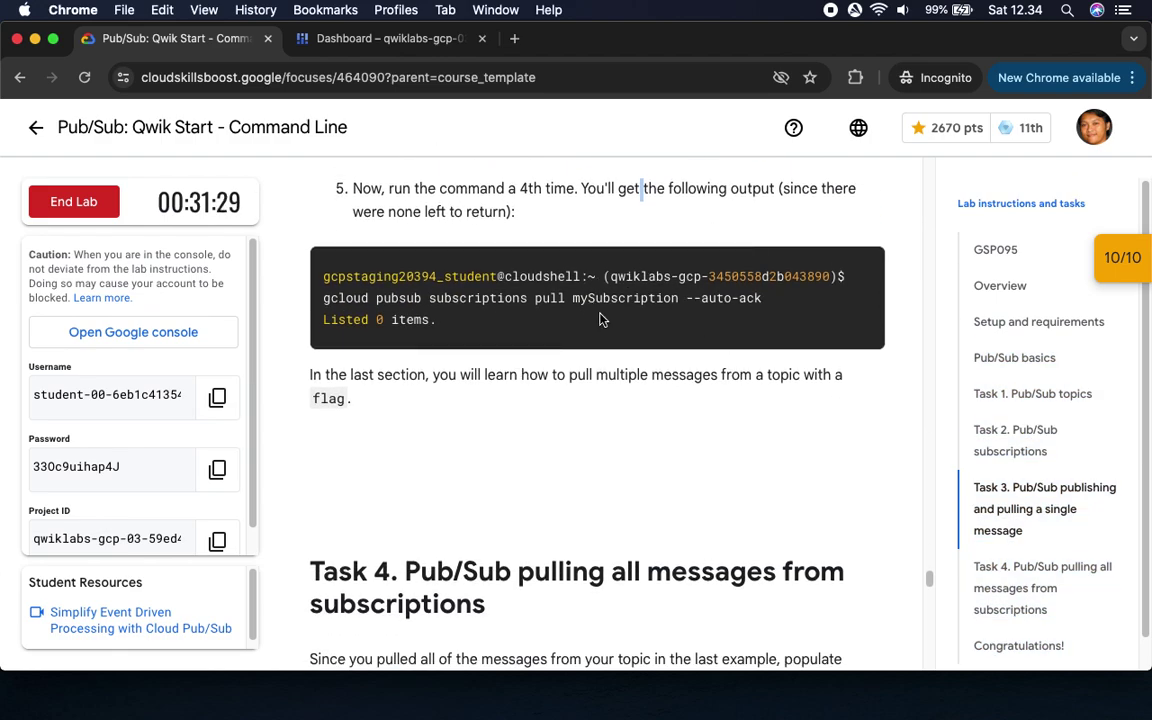
left_click(405, 45)
key("Up")
key("Return")
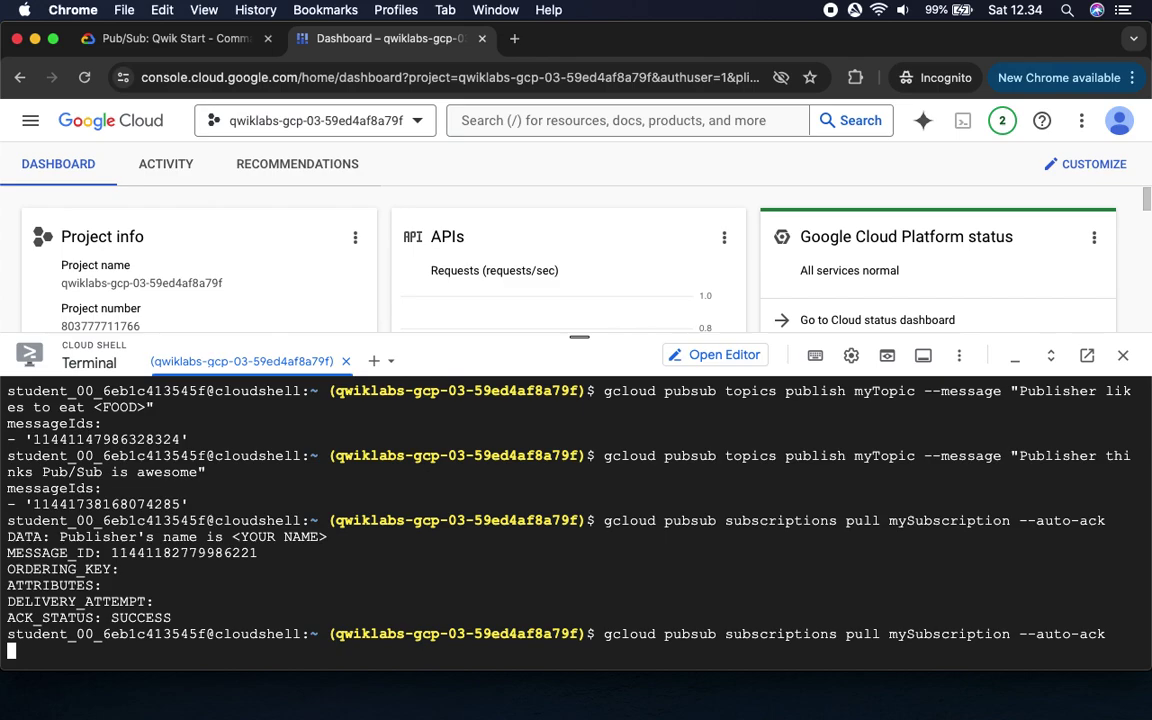
- Re-run the pull to retrieve 'Hello', the food message, and 'Publisher thinks Pub/Sub is awesome'
key("Up")
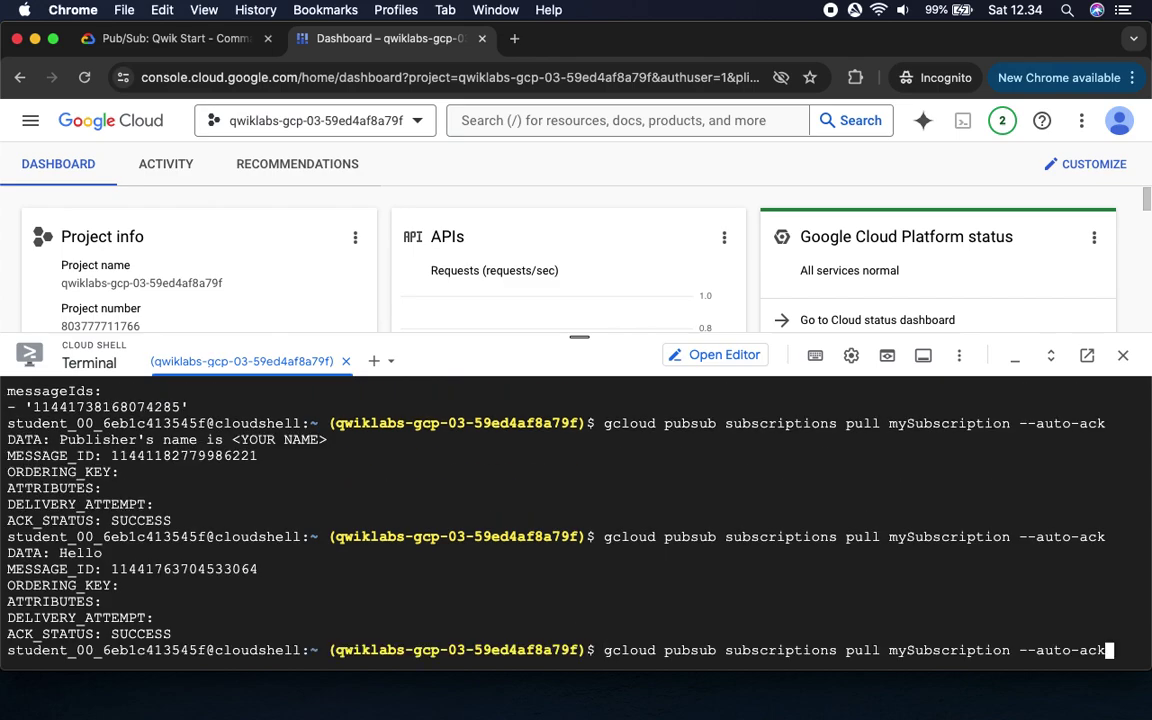
key("Return")
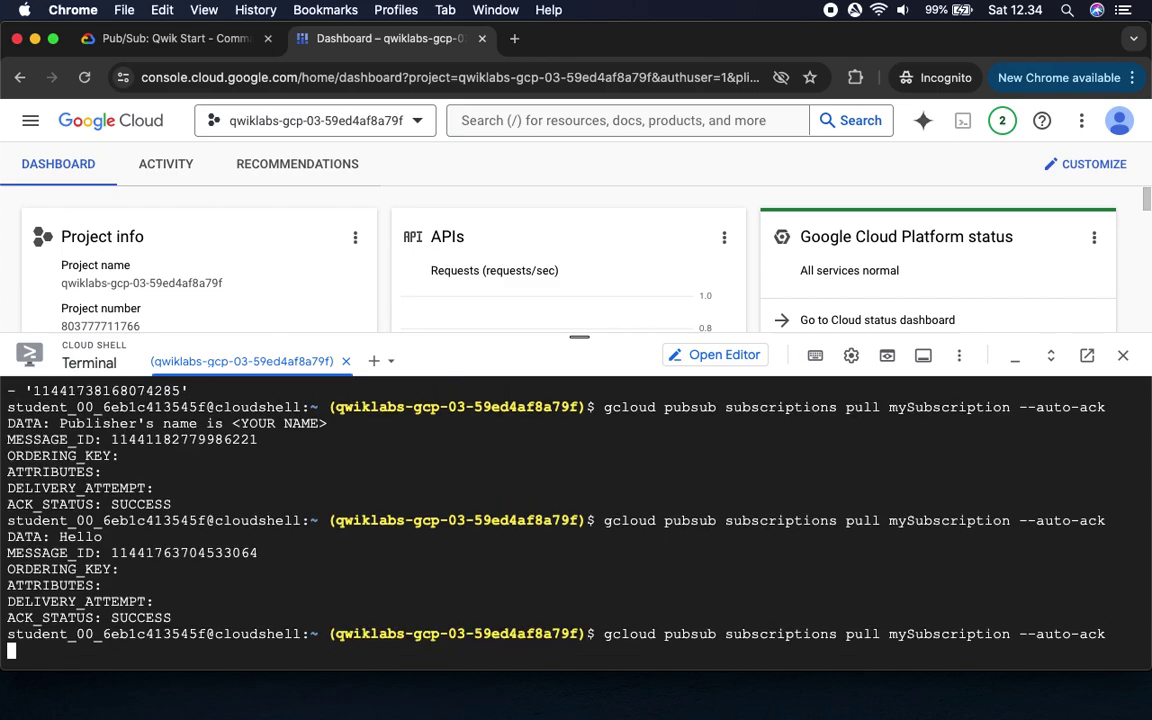
left_click_drag(15, 439, 90, 439)
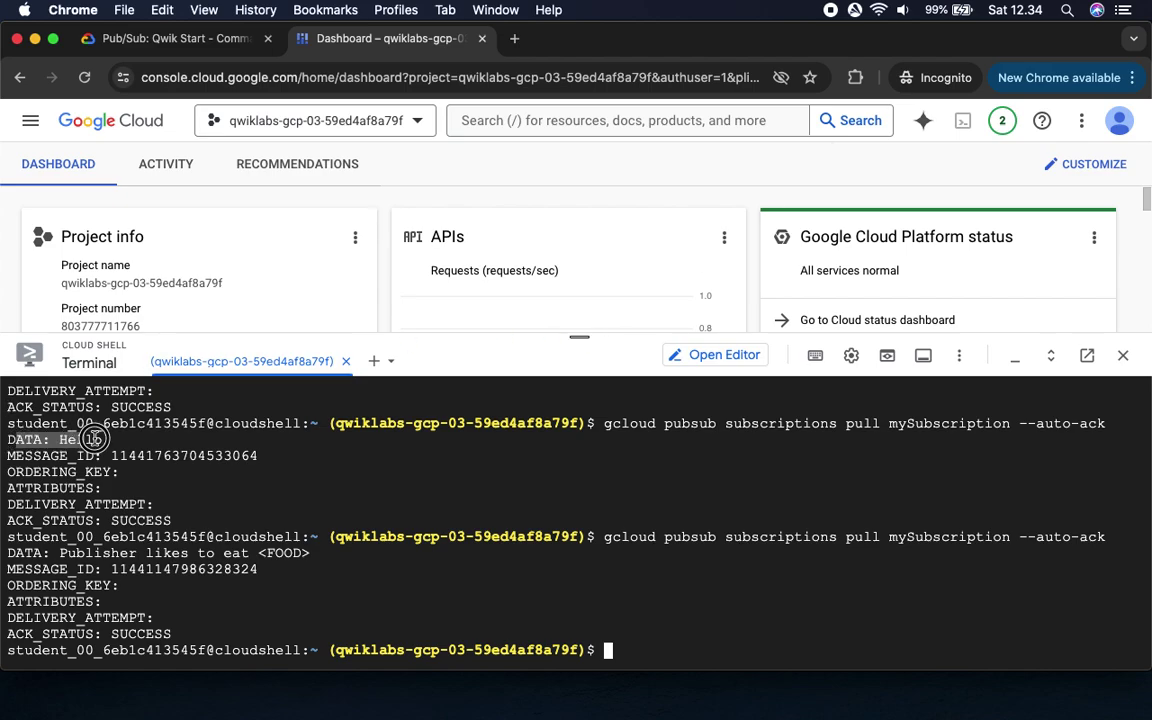
left_click_drag(60, 553, 336, 553)
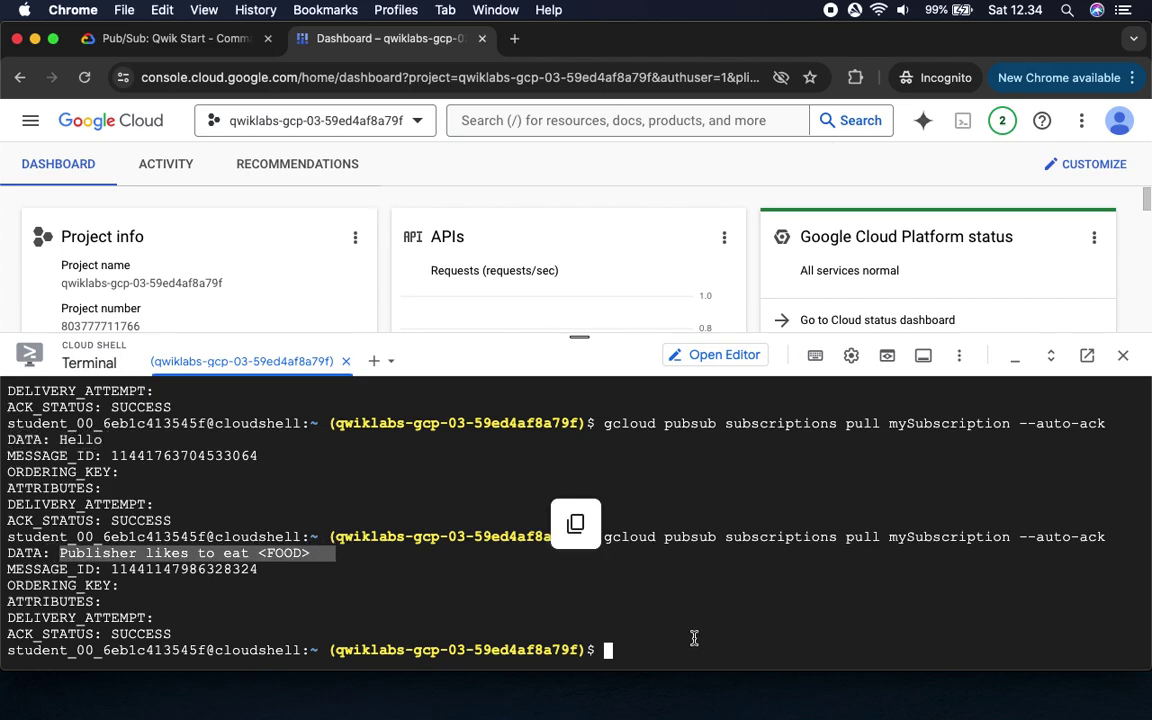
left_click(753, 643)
key("Up")
key("Return")
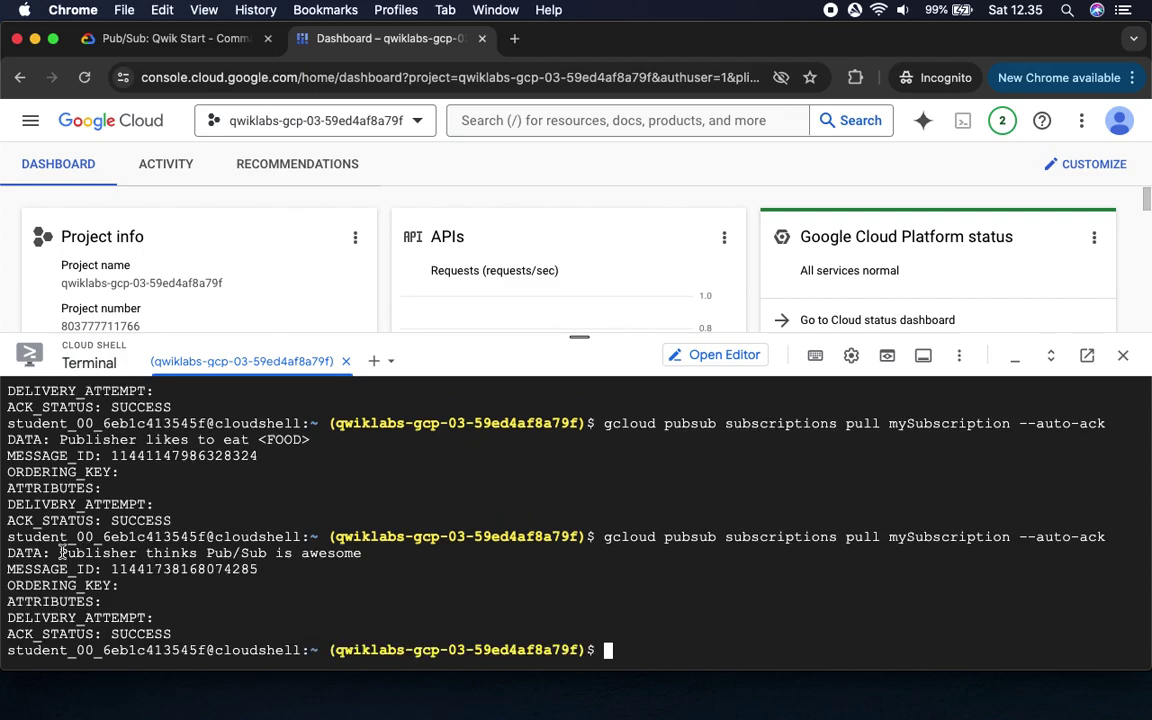
left_click_drag(33, 552, 405, 552)
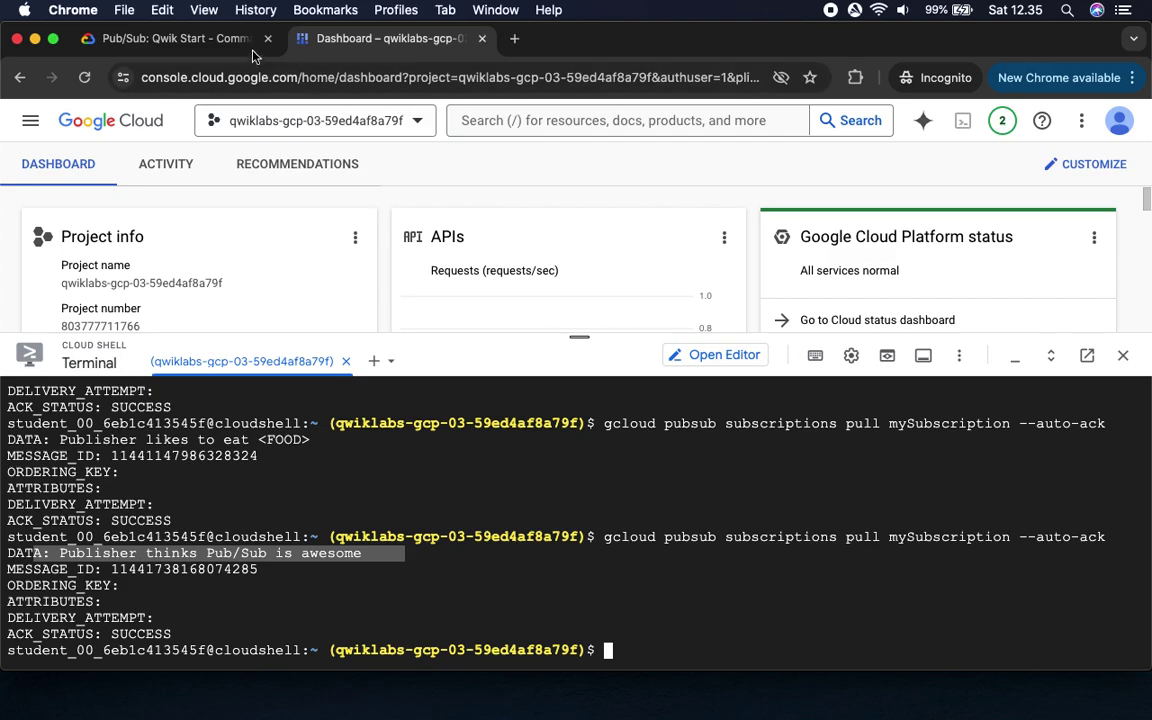
left_click(175, 40)
- Publish the 'getting the hang of Pub/Sub' message and the second Task 4 message to myTopic
scroll(503, 386, "down", 2)
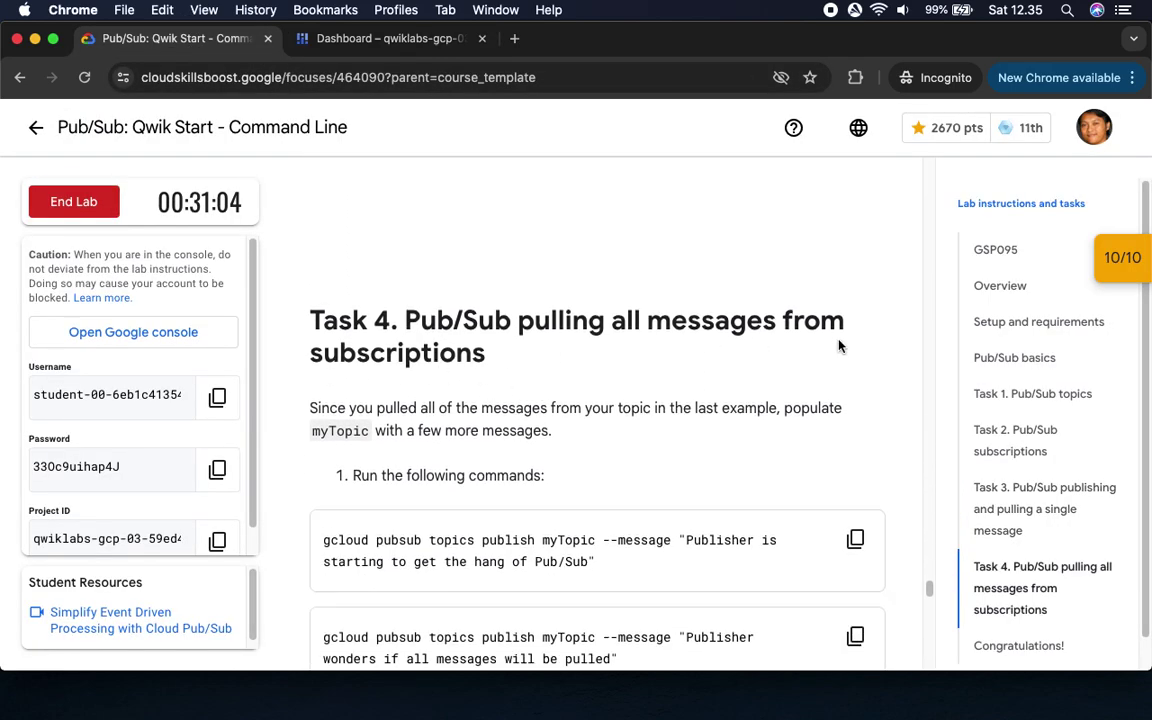
scroll(540, 478, "down", 3)
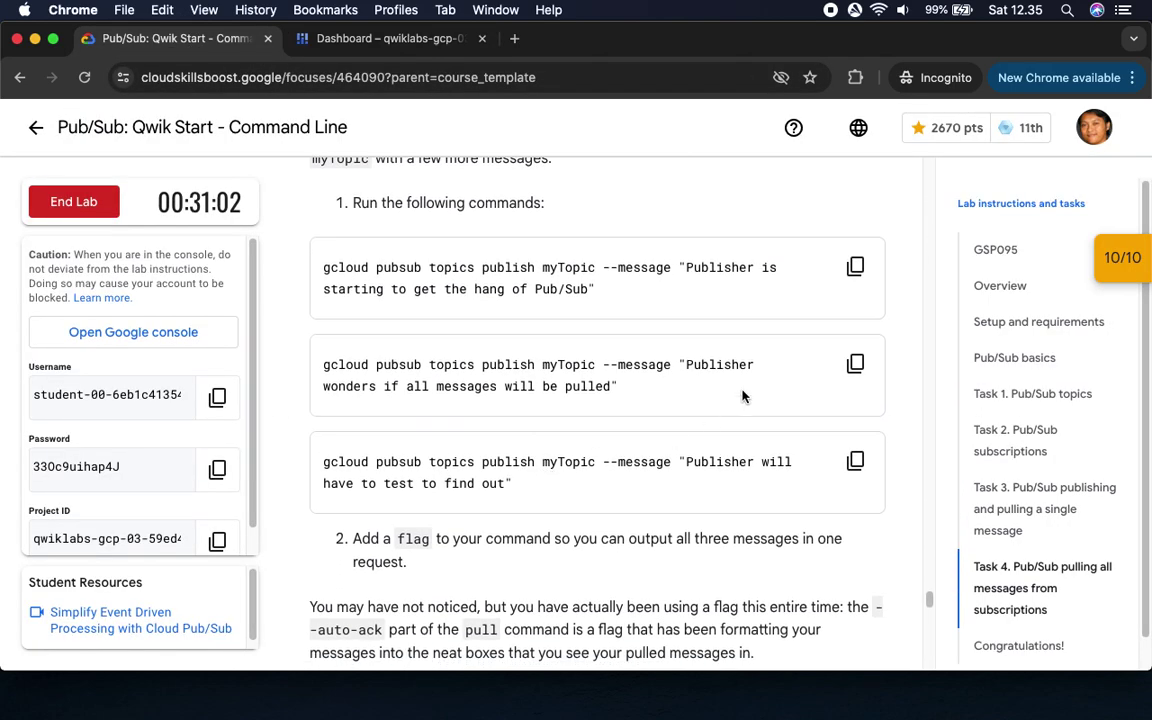
left_click(855, 270)
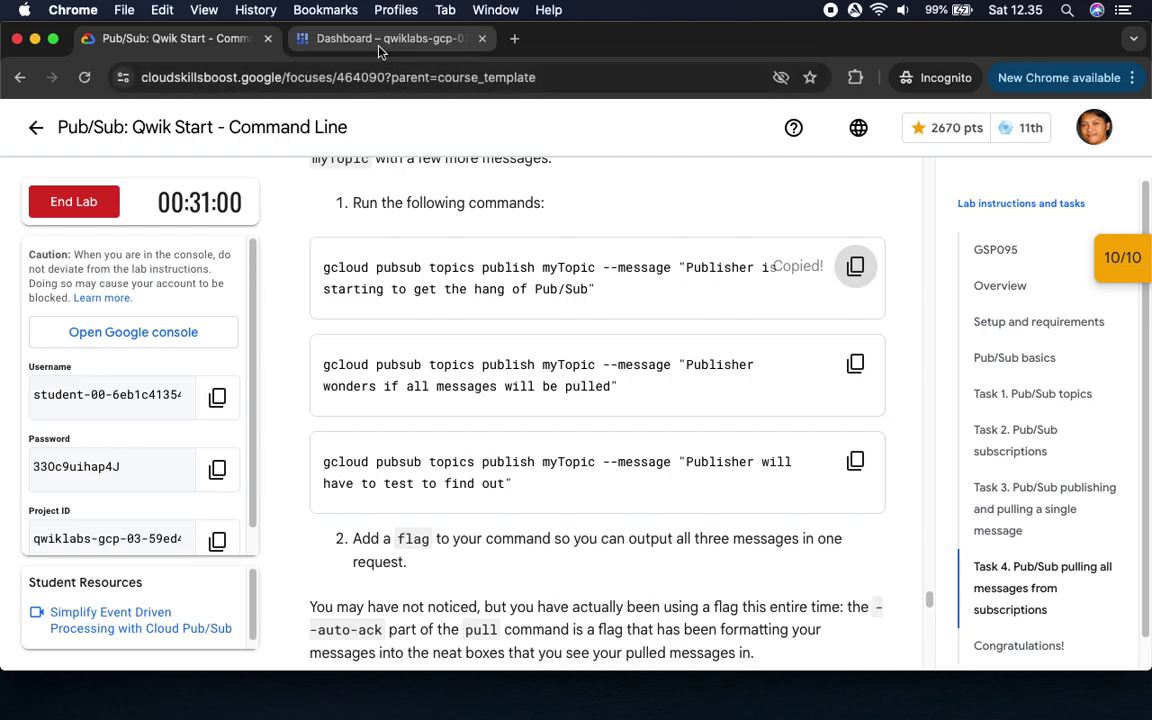
left_click(379, 48)
key("super+v")
key("Return")
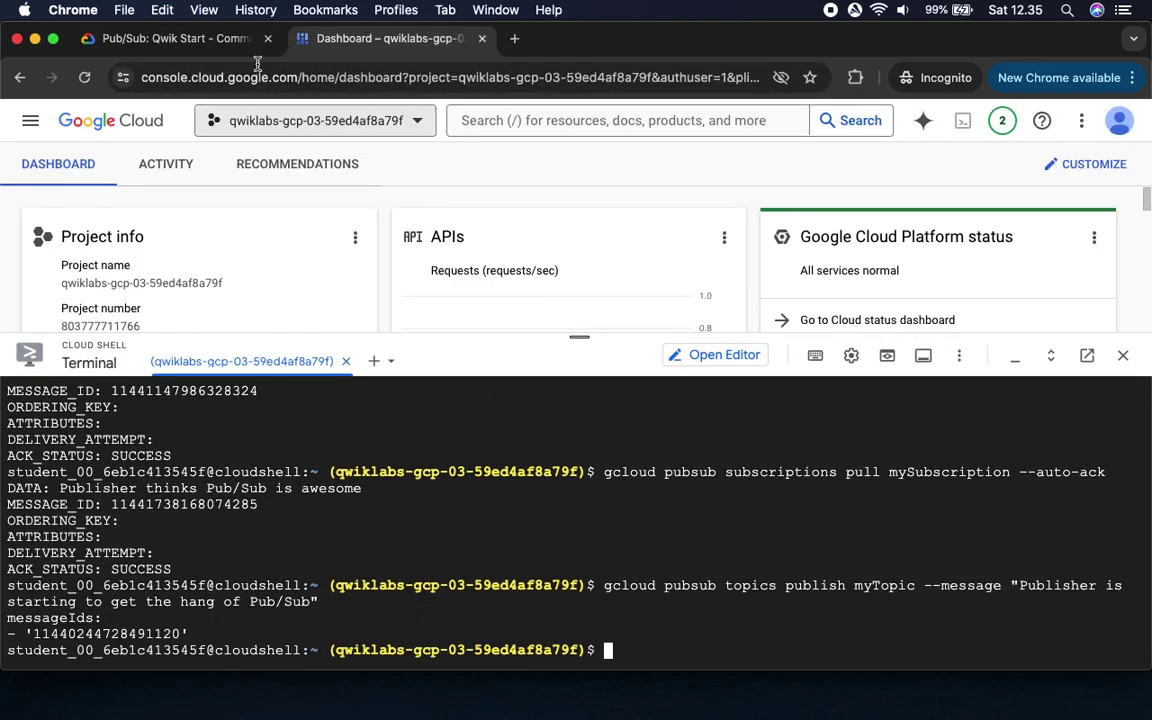
left_click(140, 40)
left_click(855, 364)
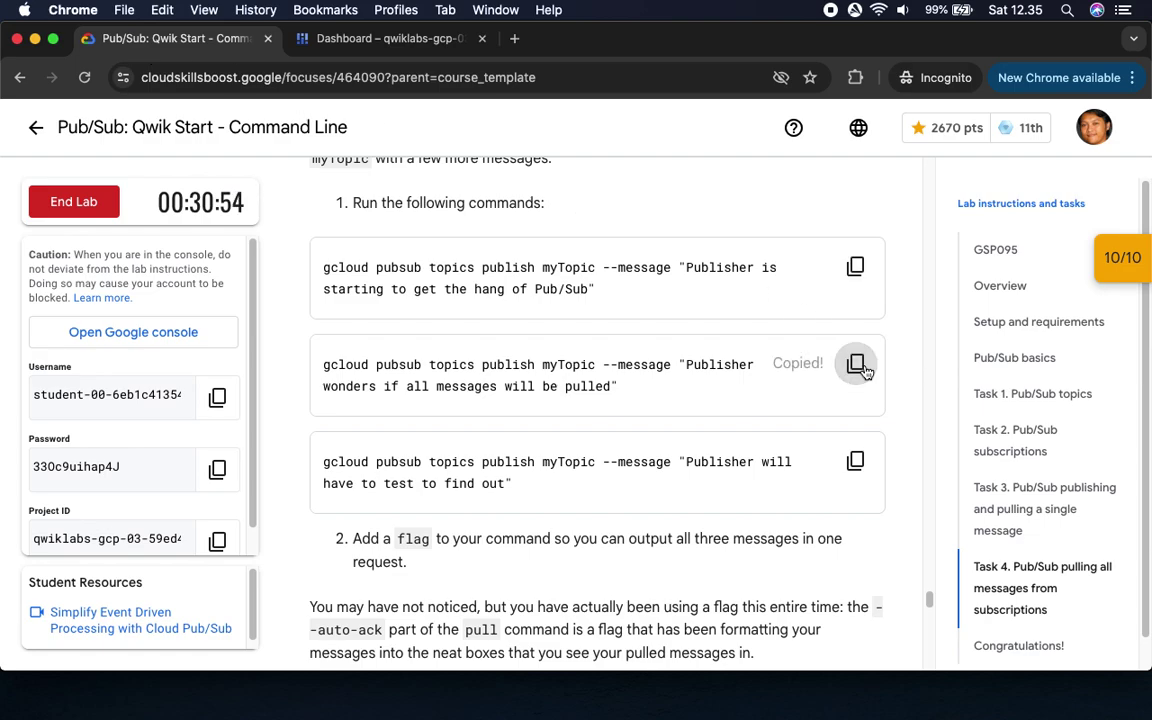
left_click(360, 38)
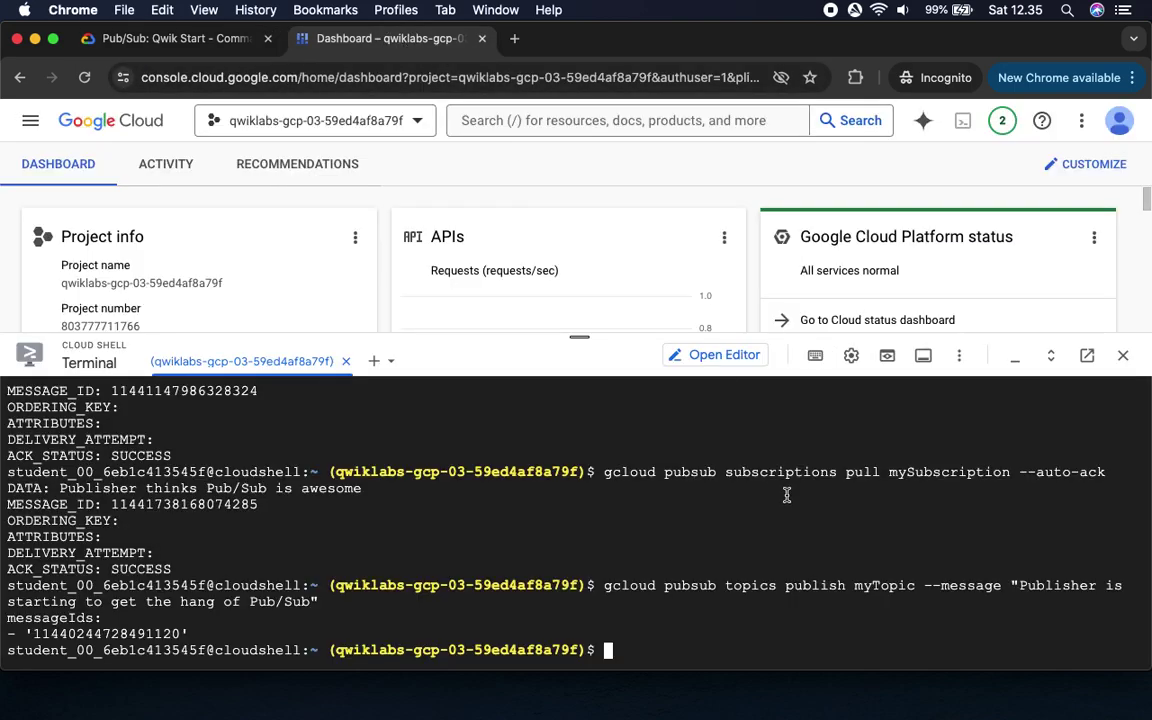
key("super+v")
key("Return")
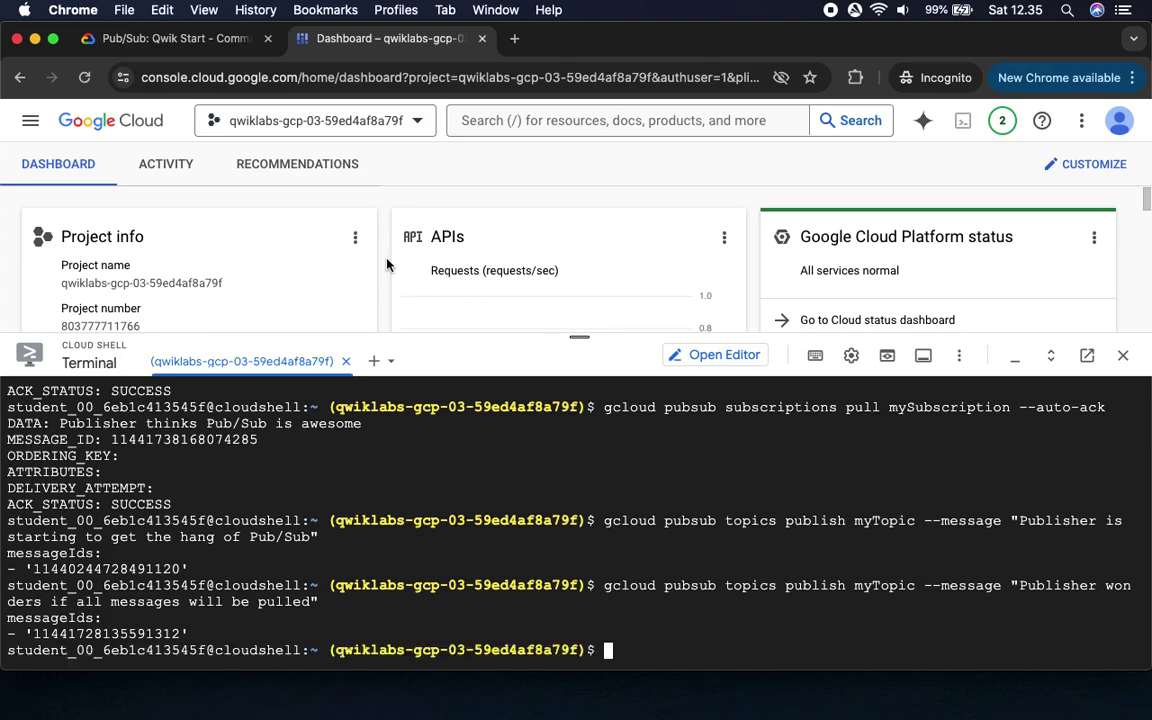
- Publish the third Task 4 message to myTopic
left_click(177, 37)
left_click(856, 462)
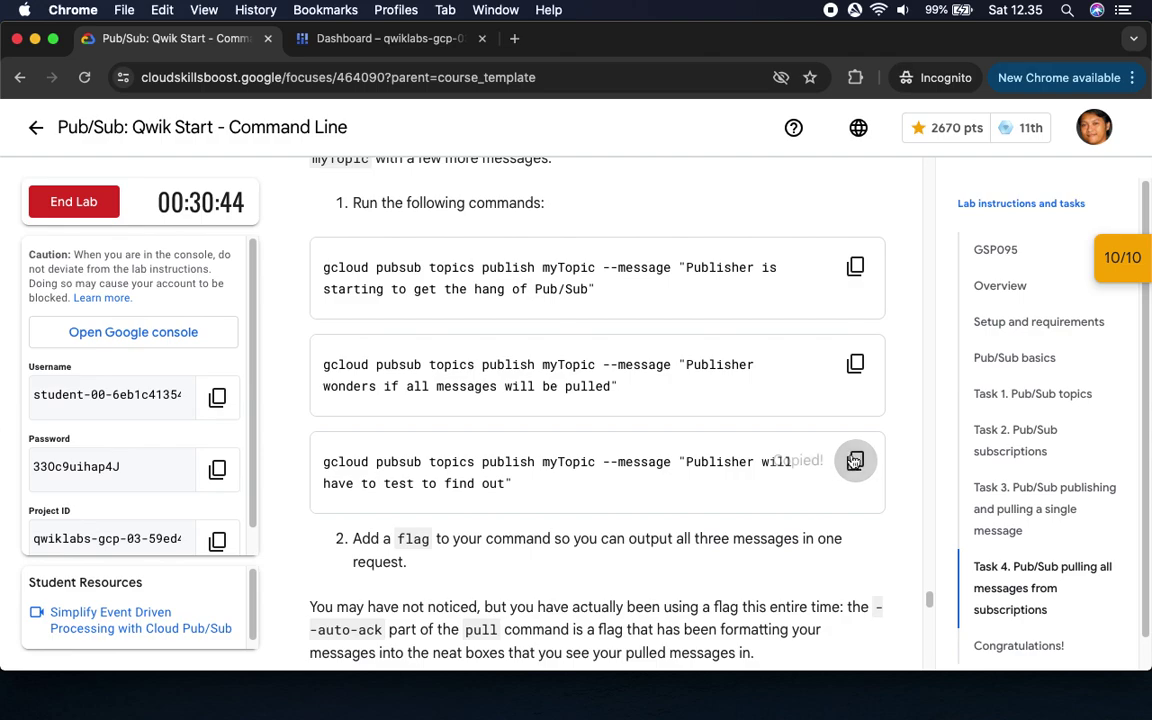
left_click(405, 47)
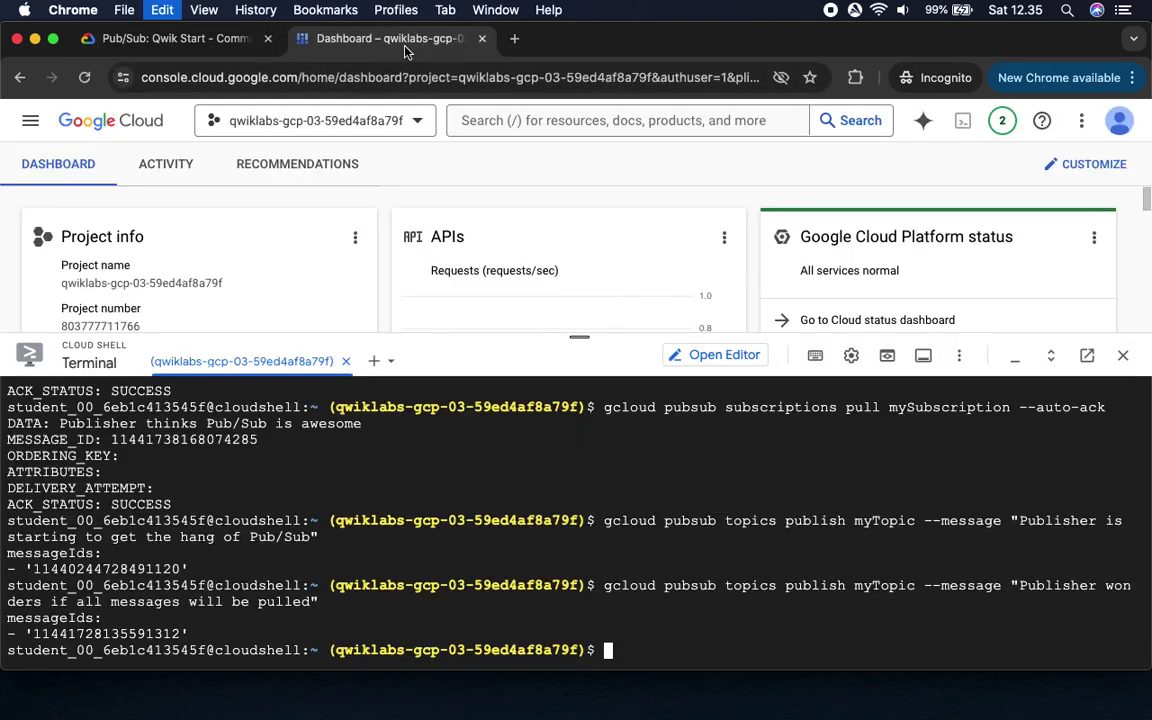
key("super+v")
key("Return")
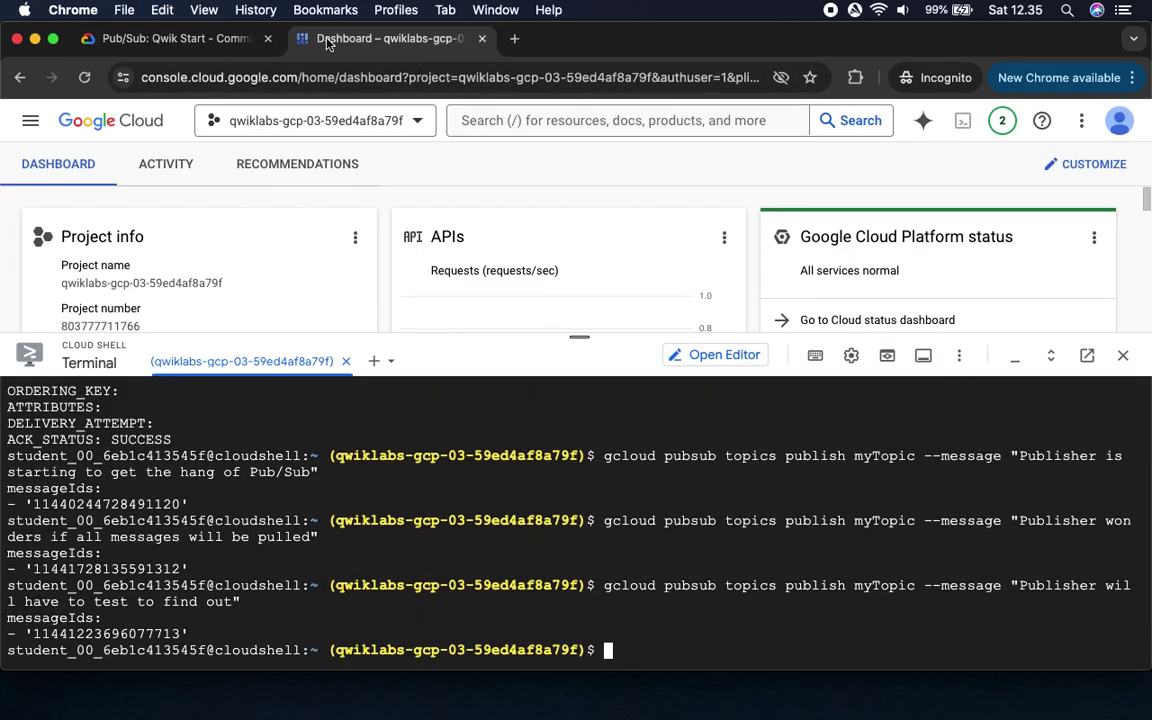
left_click(139, 37)
scroll(544, 398, "down", 1)
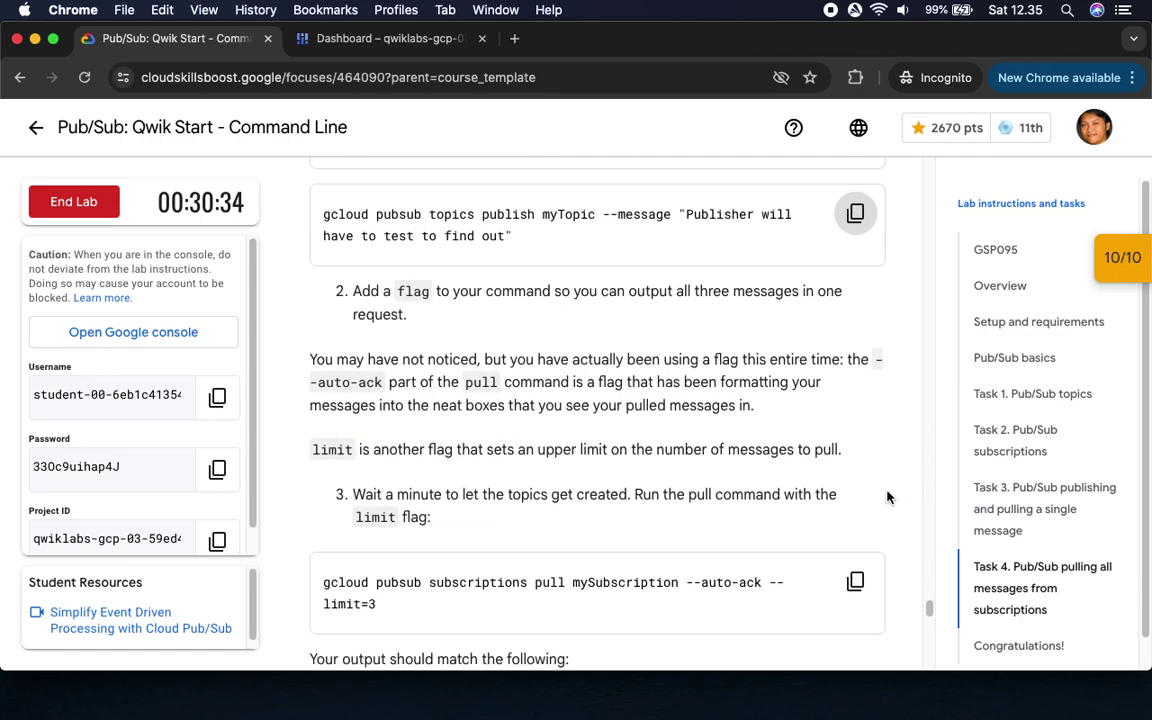
- Pull from mySubscription with --auto-ack --limit=3 in Cloud Shell
scroll(396, 291, "down", 5)
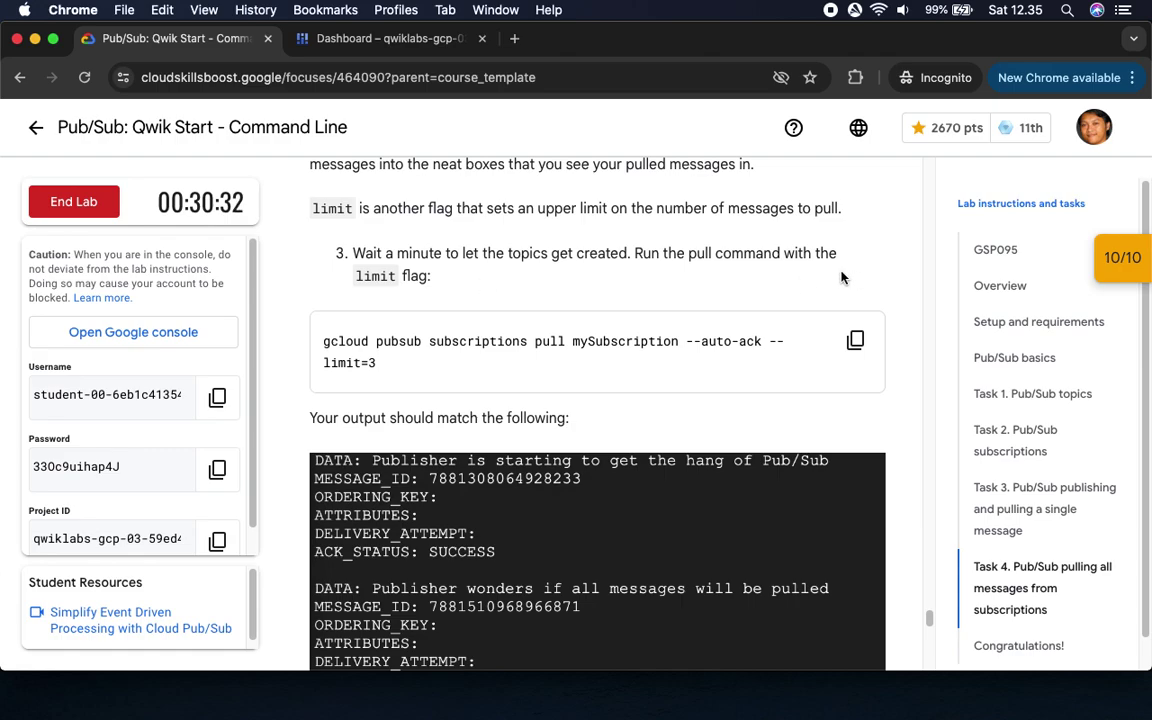
left_click_drag(631, 253, 839, 291)
scroll(839, 291, "down", 2)
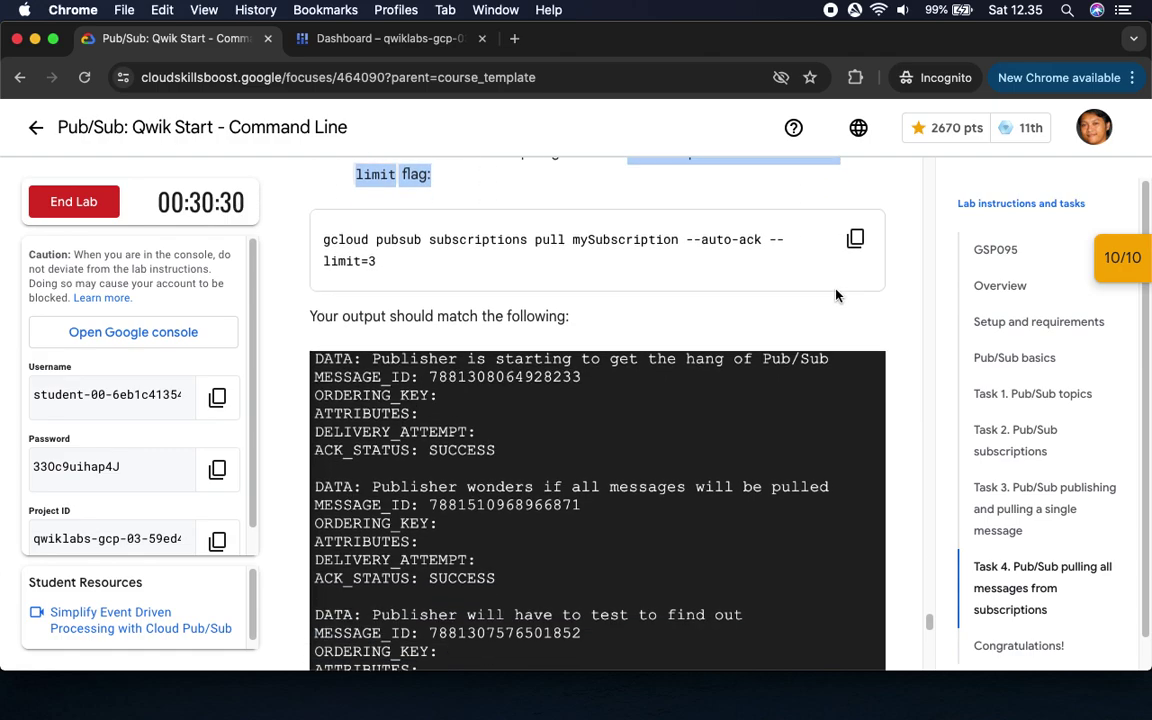
left_click(855, 231)
left_click(398, 38)
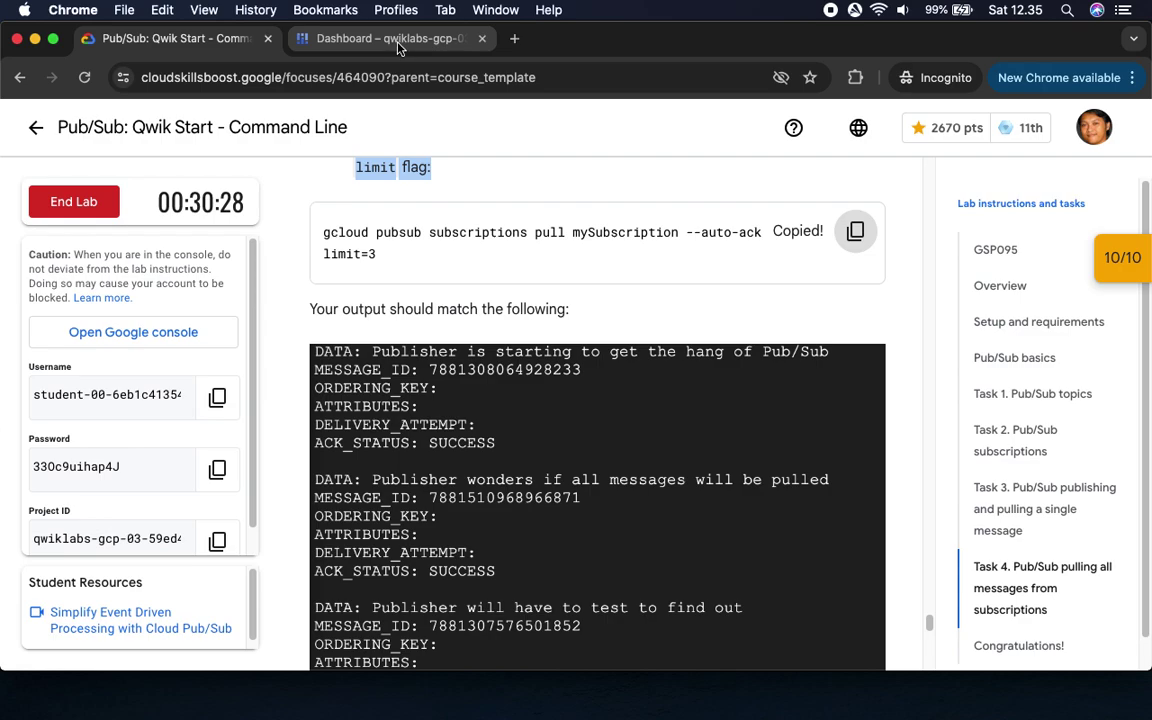
key("super+v")
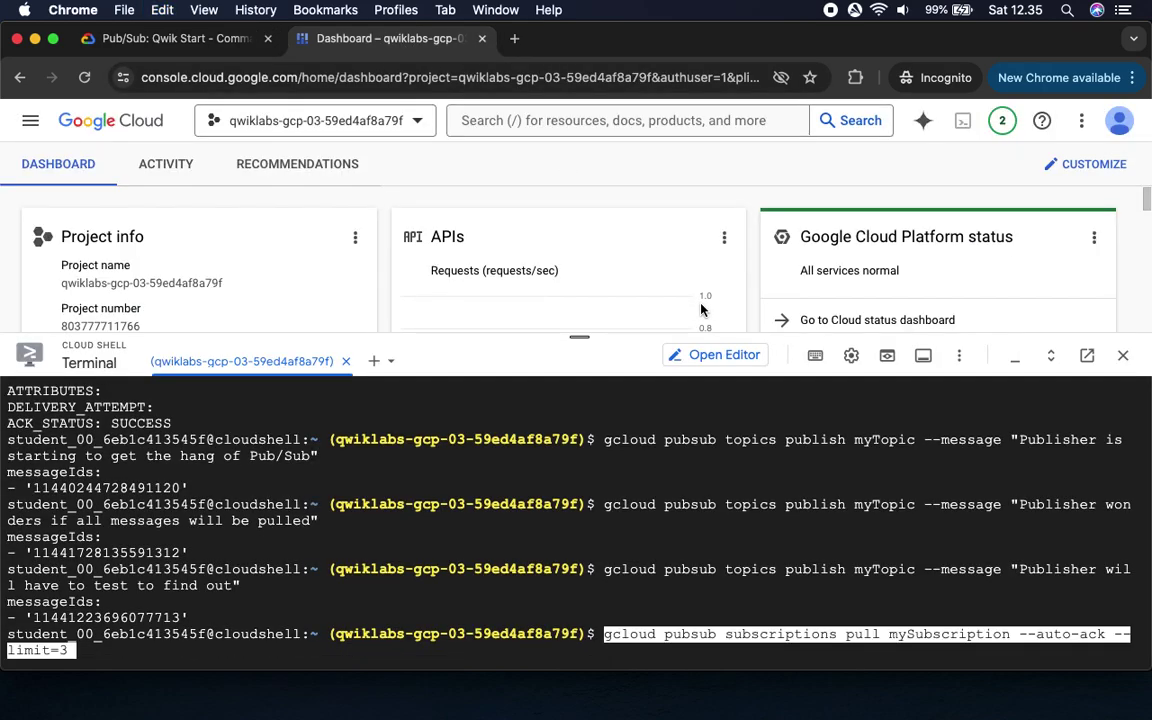
key("Return")
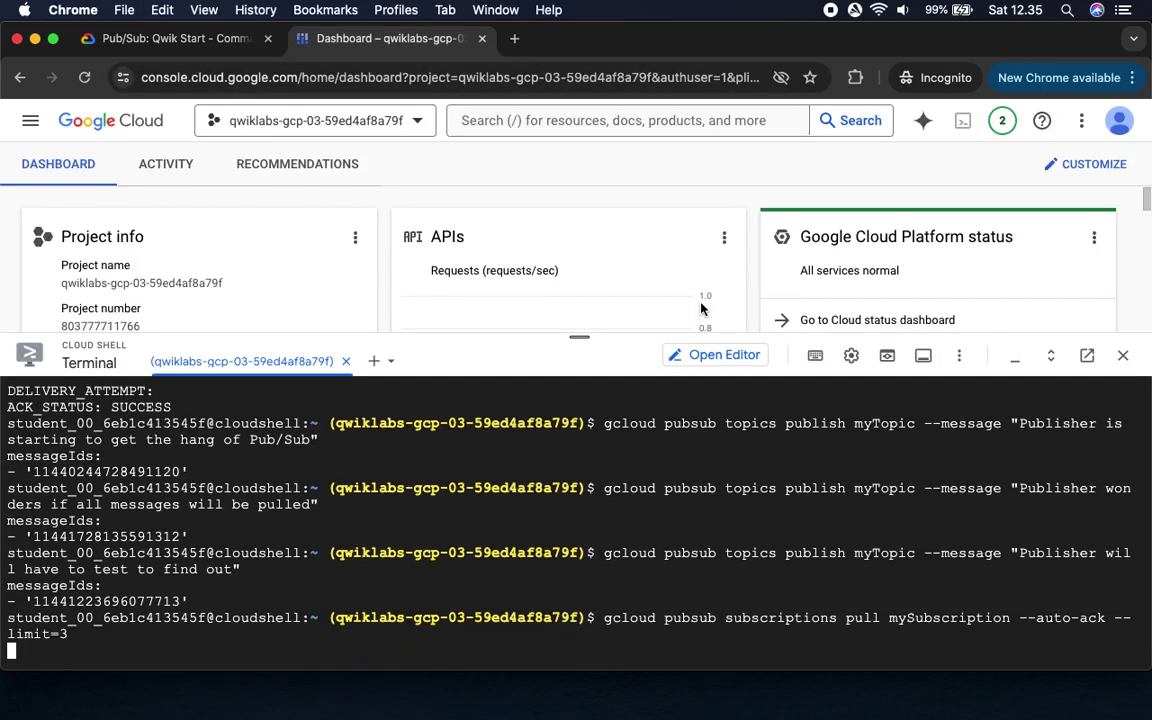
- Enlarge the Cloud Shell terminal and re-run the --limit=3 pull
left_click_drag(580, 336, 579, 199)
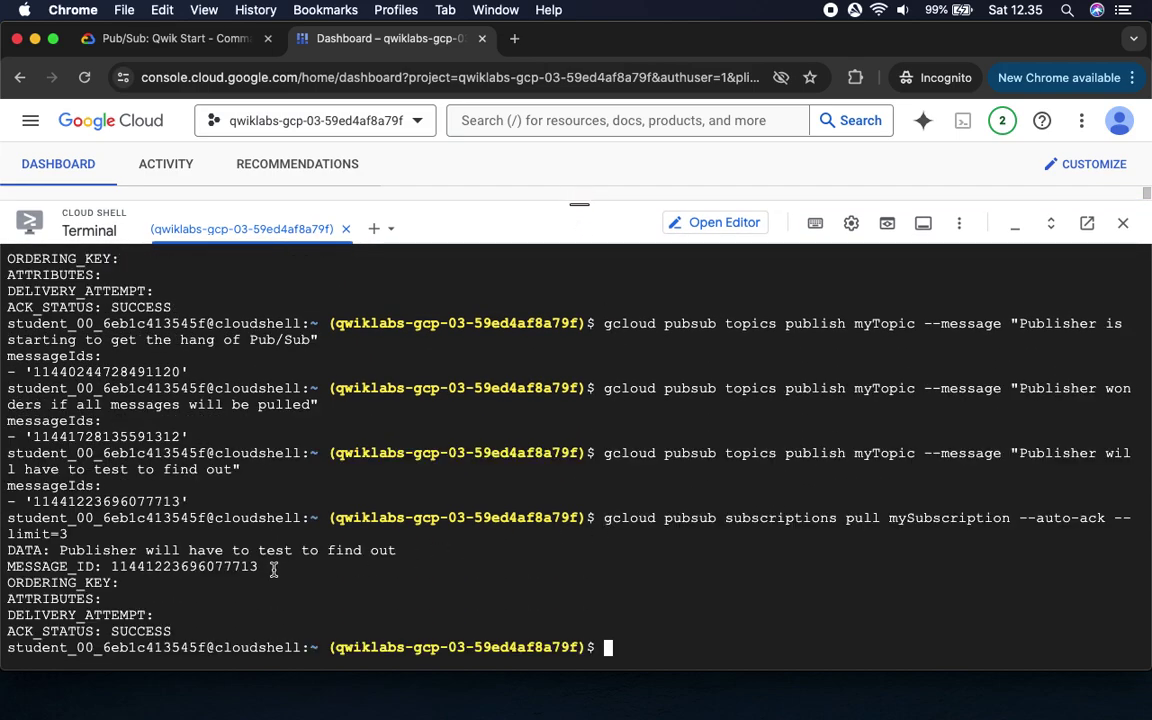
left_click_drag(60, 550, 437, 550)
left_click(741, 595)
key("Up")
key("Return")
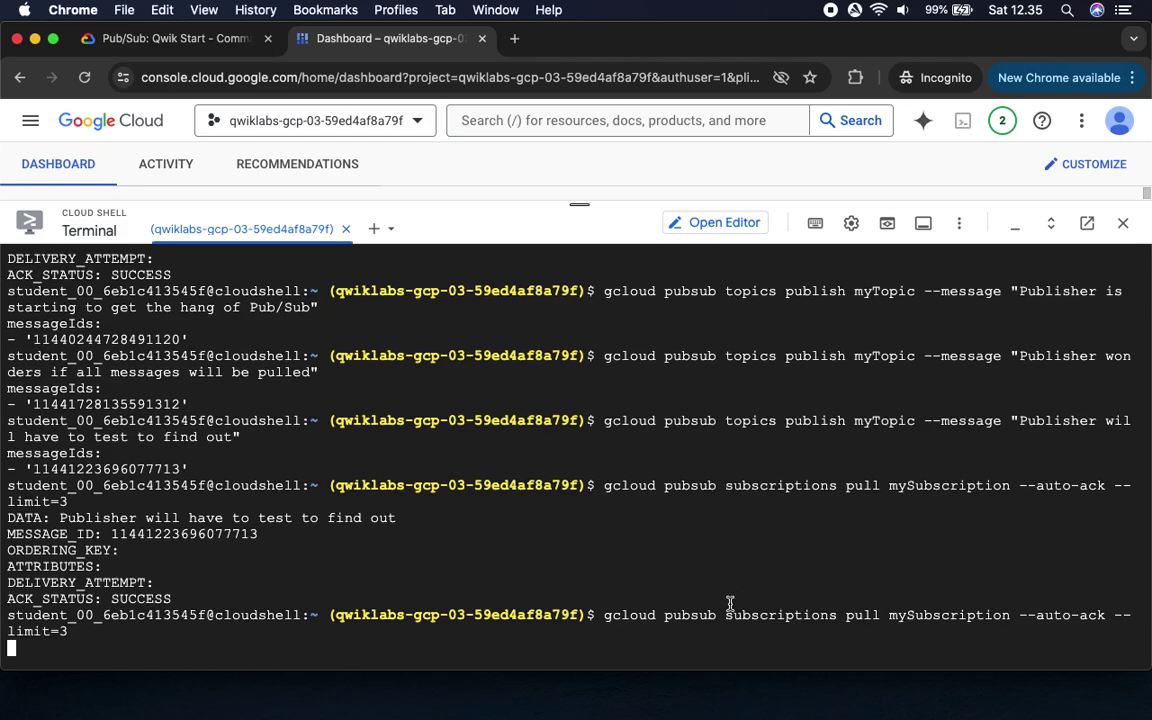
mouse_move(257, 566)
left_mouse_down()
mouse_move(576, 557)
mouse_move(345, 550)
left_mouse_up()
- Copy a pulled message and keep re-running the --limit=3 pull until it lists 0 items
left_click_drag(254, 550, 480, 547)
key("super+c")
key("Up")
key("Return")
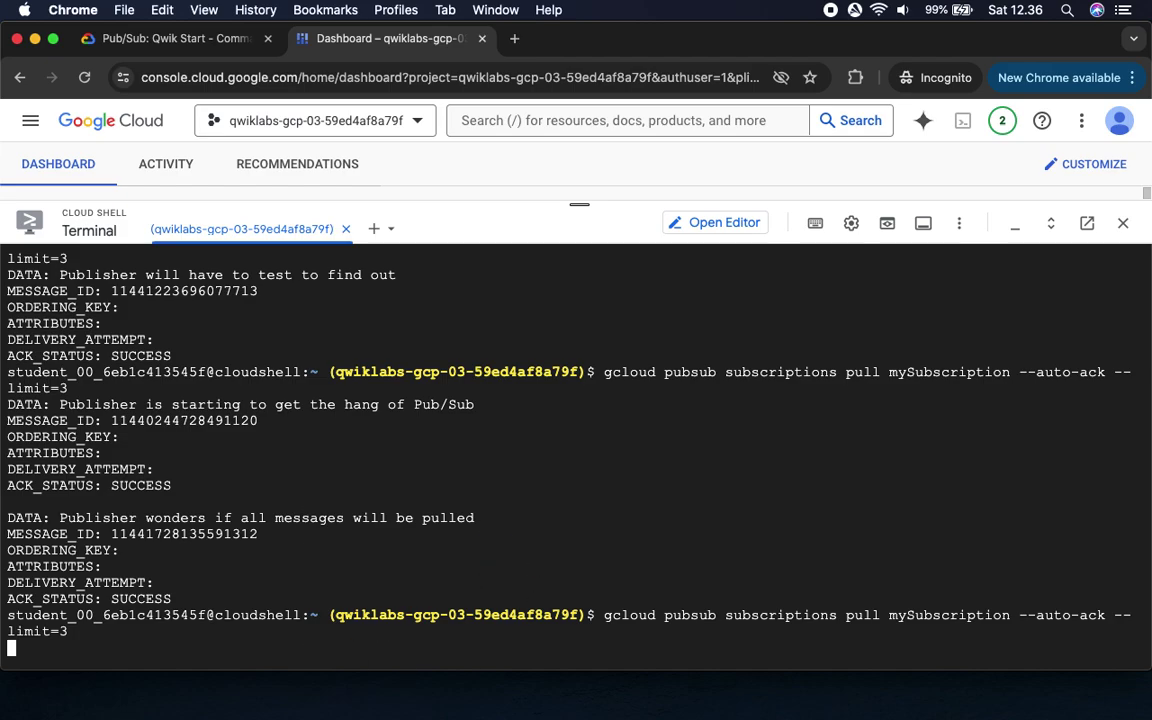
key("super+Tab")
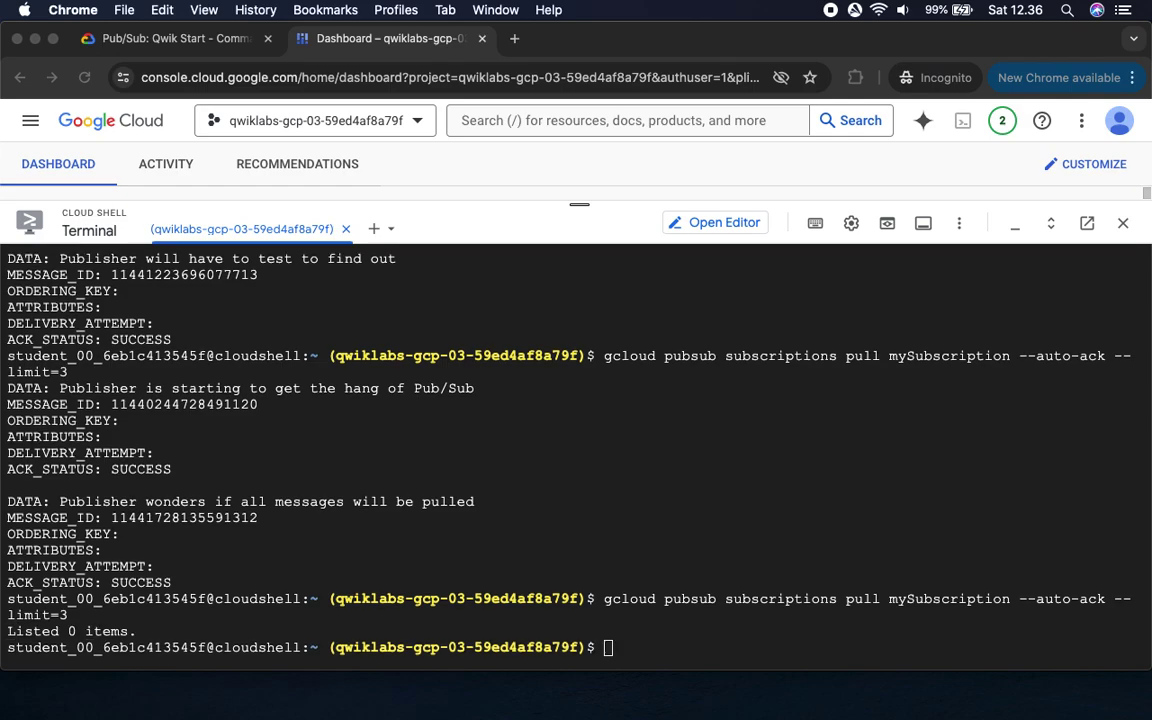
left_click(782, 509)
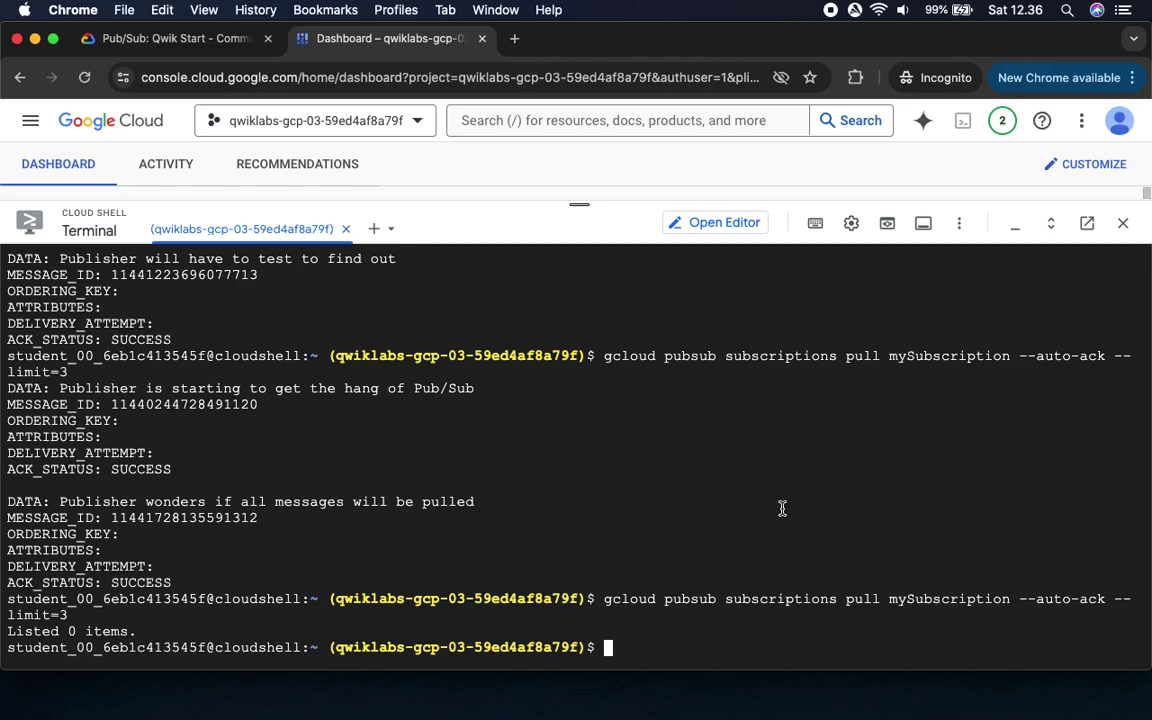
key("Up")
key("Return")
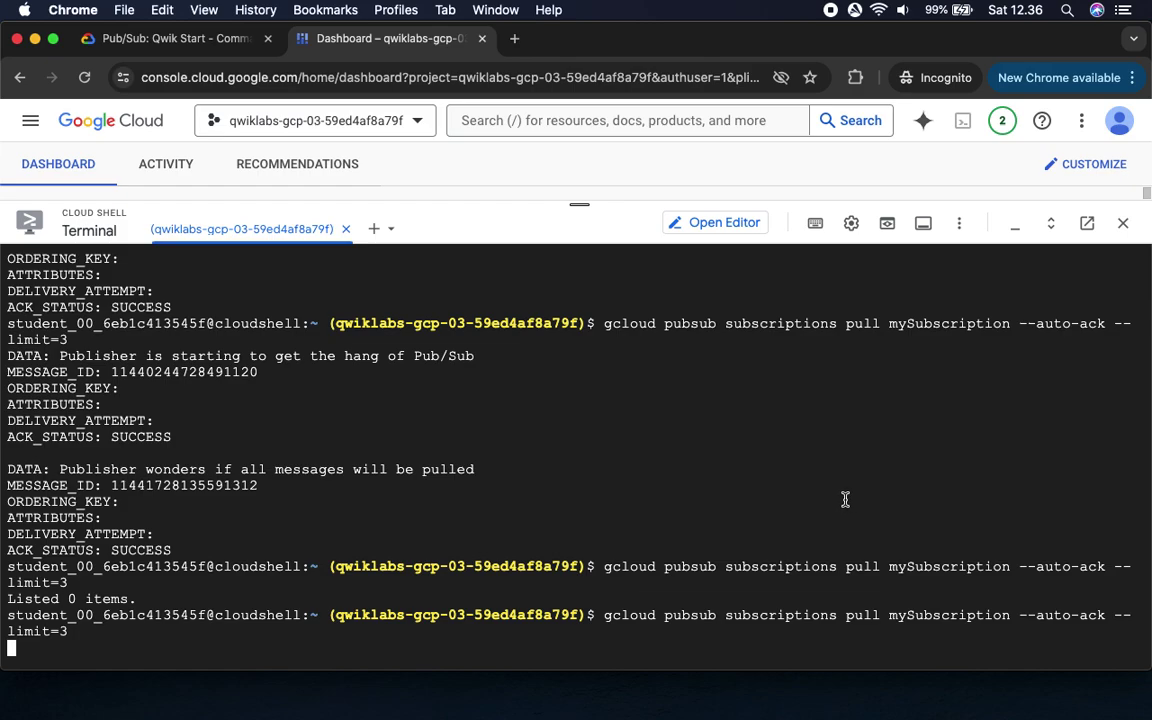
- Scroll the lab instructions to the Congratulations section and bring up the End Lab confirmation
left_click(140, 40)
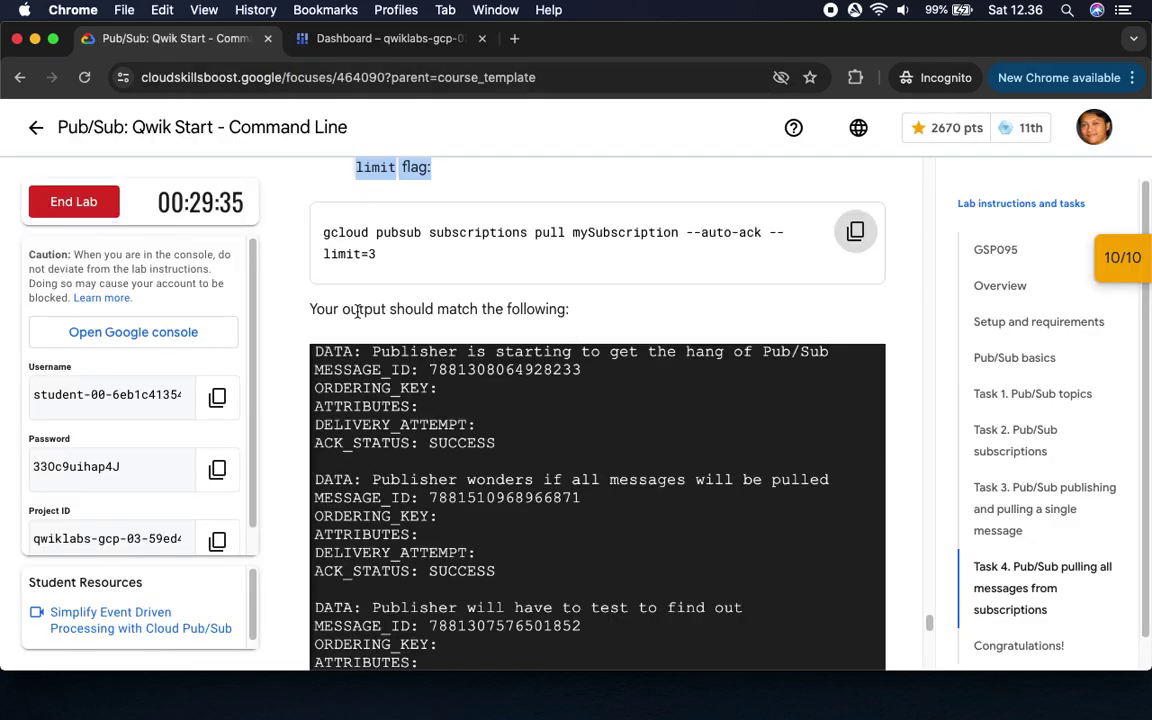
scroll(564, 443, "down", 2)
scroll(514, 335, "down", 3)
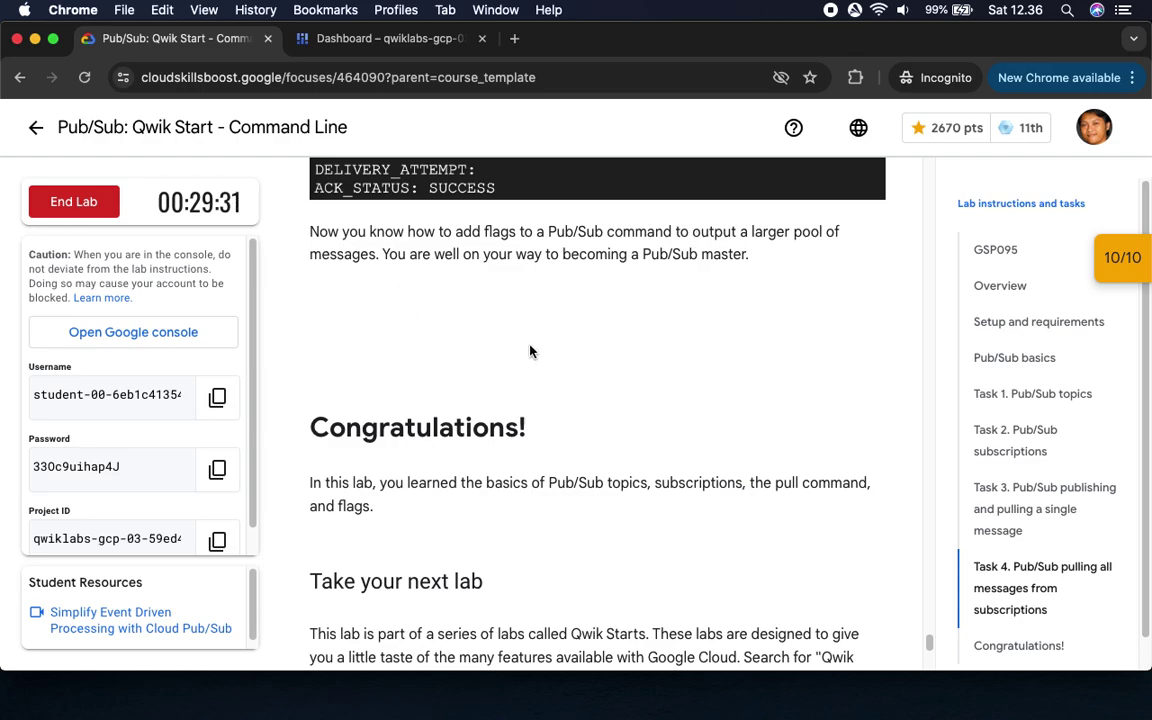
left_click(386, 38)
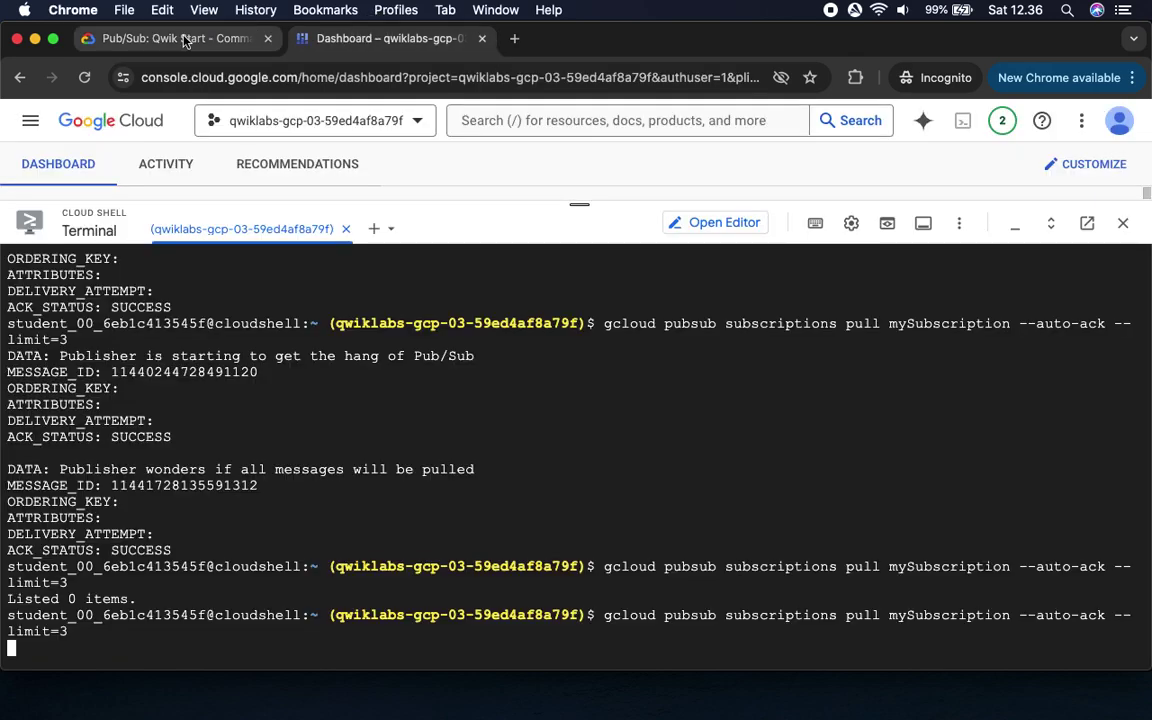
left_click(182, 42)
scroll(553, 321, "down", 2)
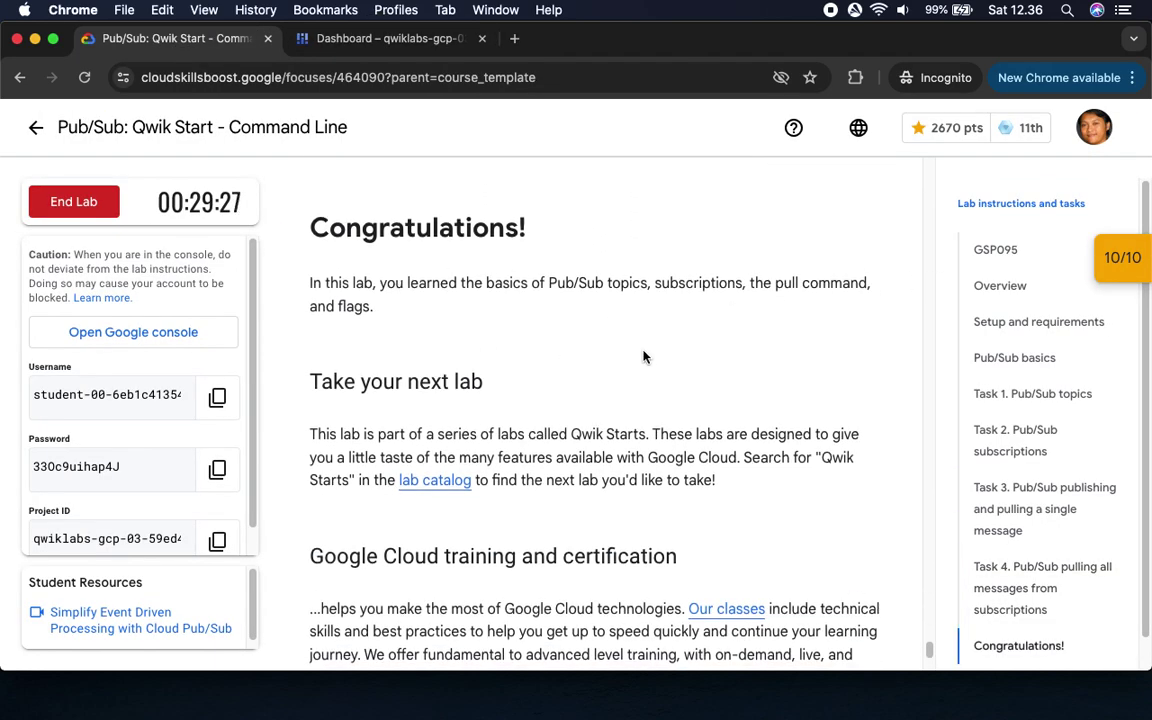
scroll(718, 333, "down", 1)
scroll(760, 325, "down", 1)
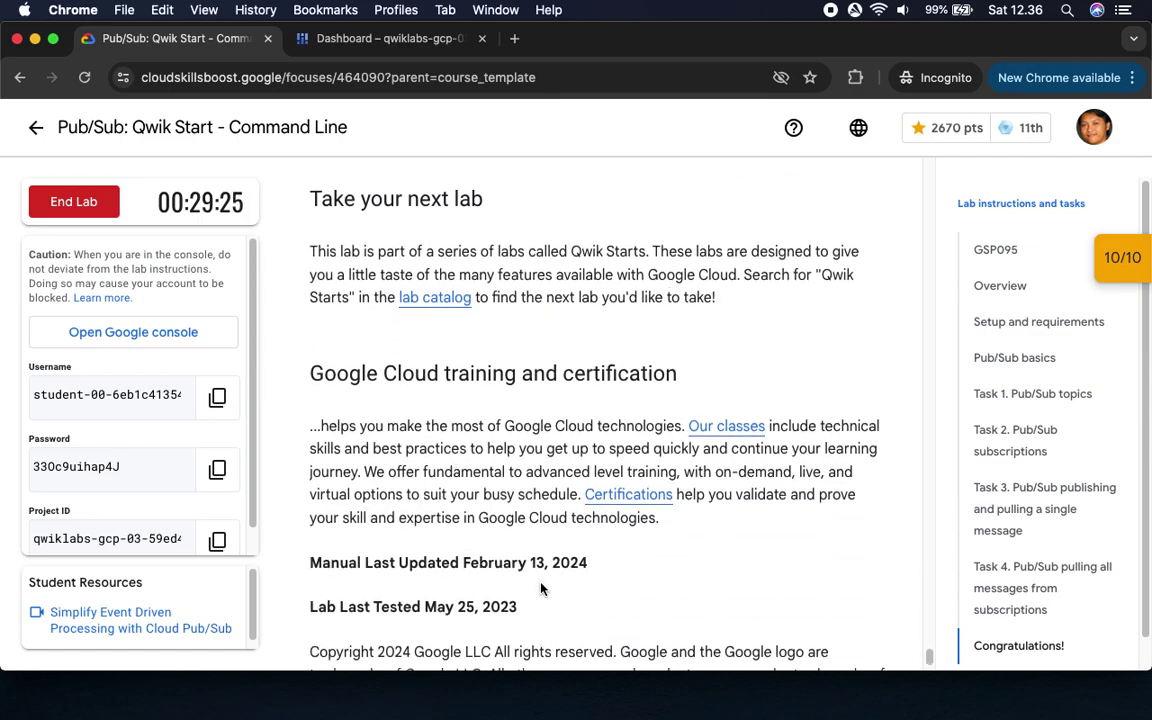
scroll(530, 610, "down", 1)
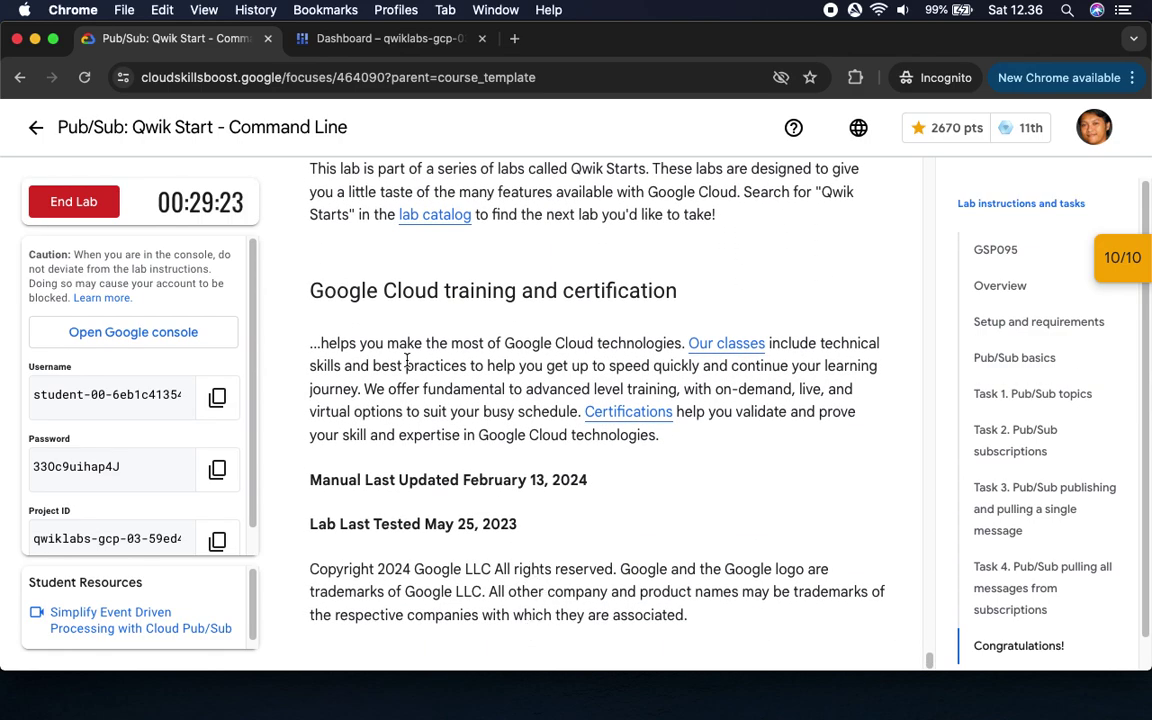
left_click(76, 199)
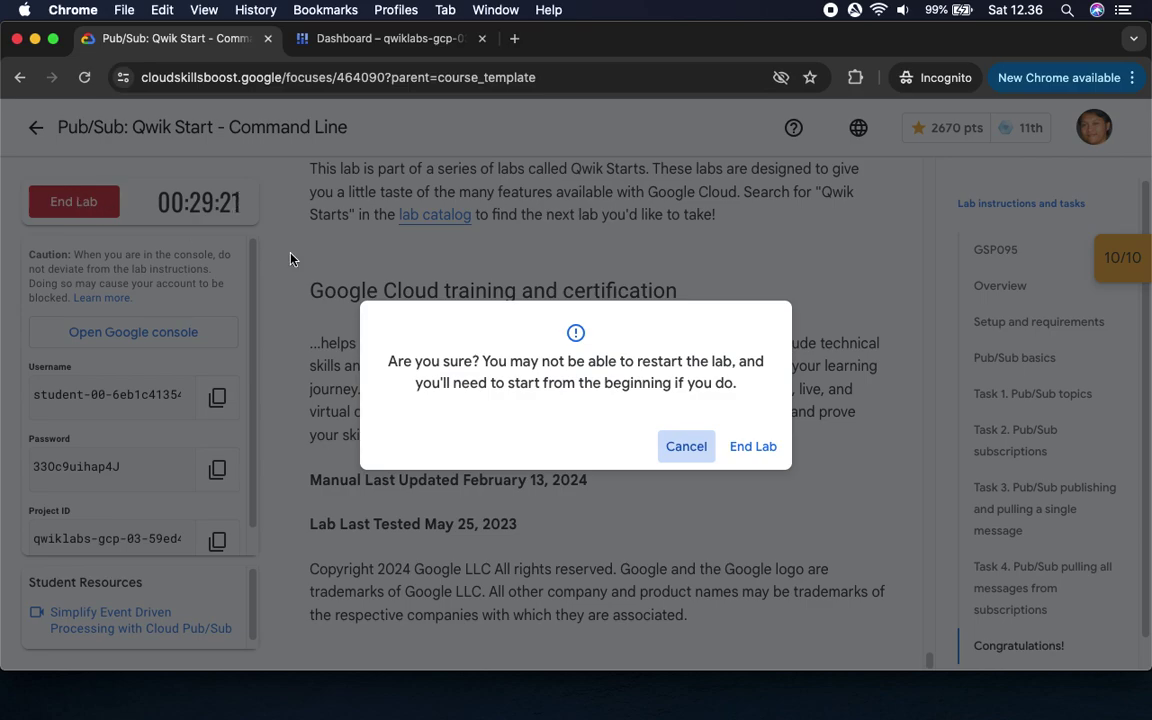
- Confirm ending the lab, cancel the feedback prompt, and return to the GSP095 heading
left_click(750, 450)
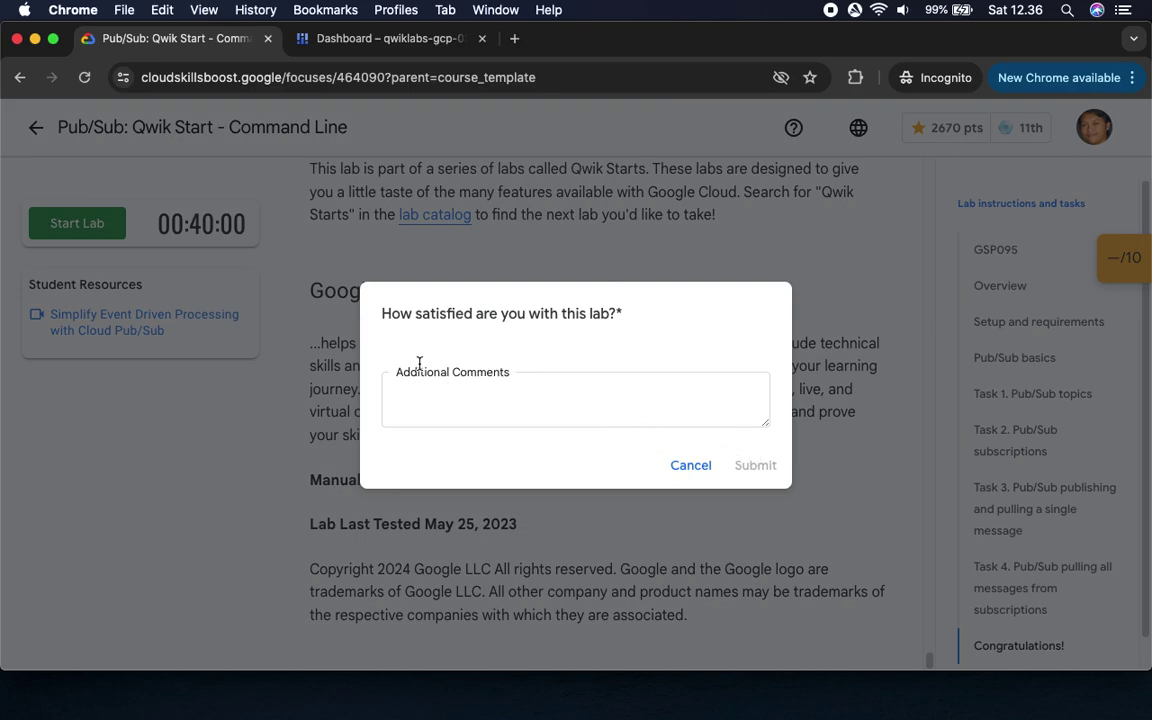
left_click(465, 337)
left_click(389, 343)
left_click(689, 466)
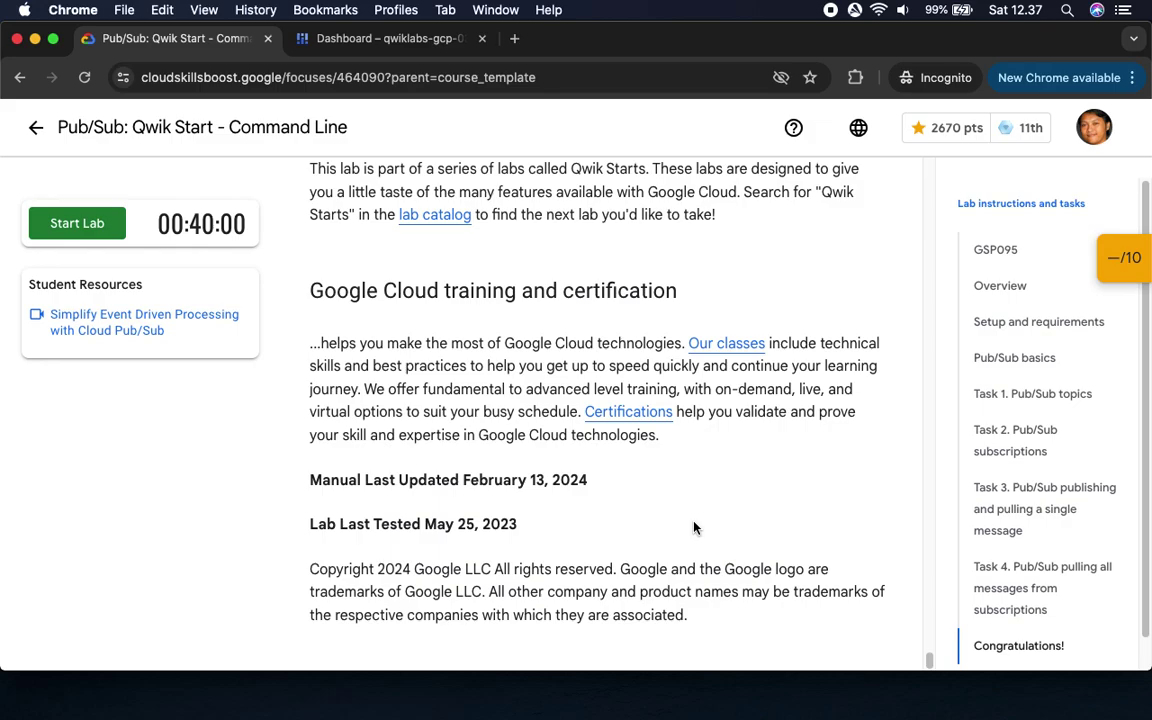
left_click(996, 250)
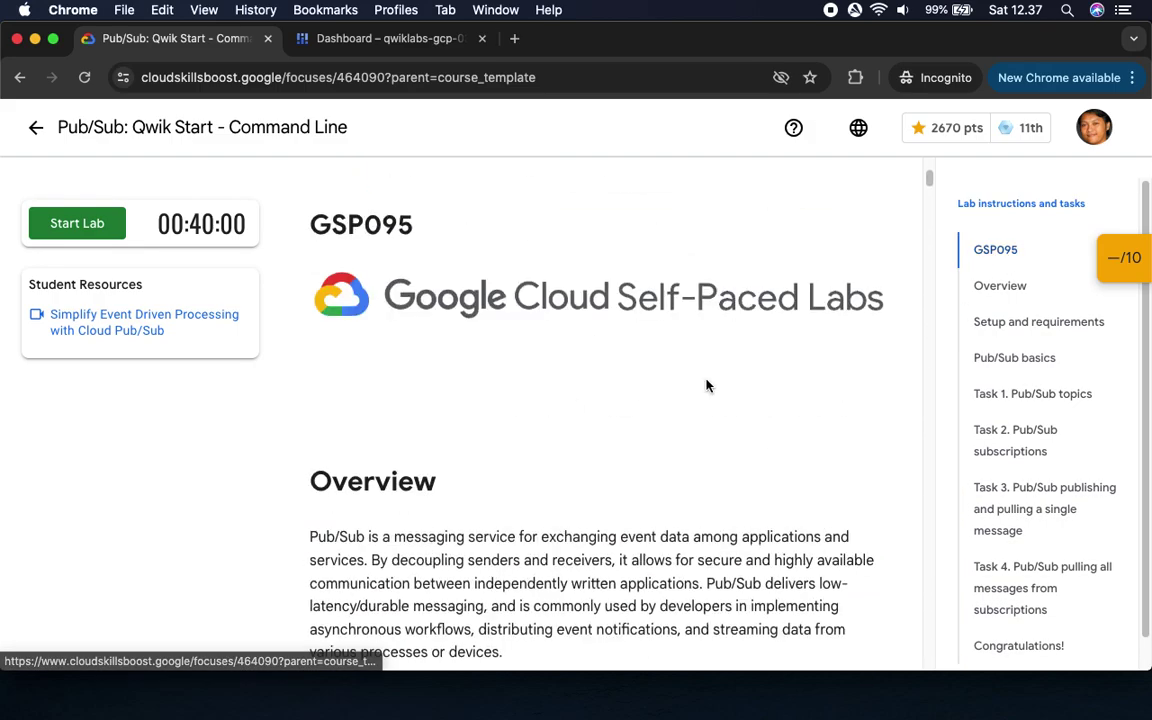